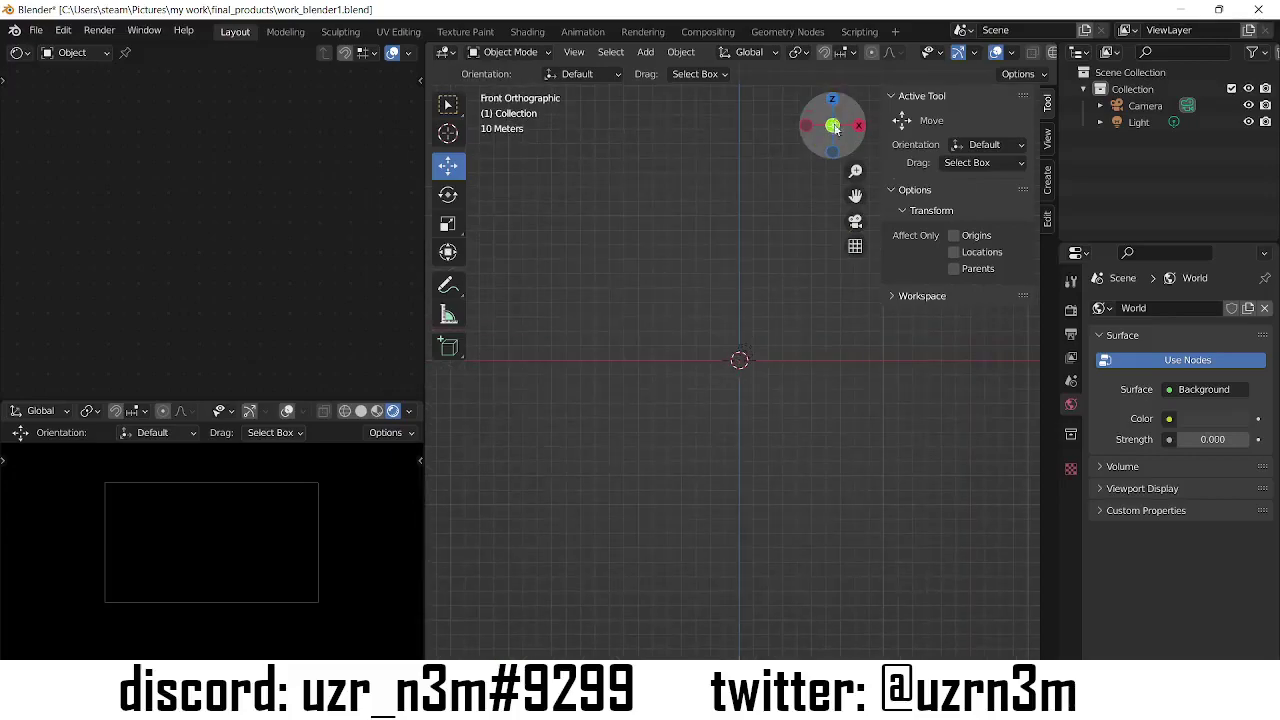
- Add a plane, scale it by 10 to 20 m and apply the scale
{"action": "left_click", "coordinate": [645, 52]}
{"action": "left_click", "coordinate": [800, 69]}
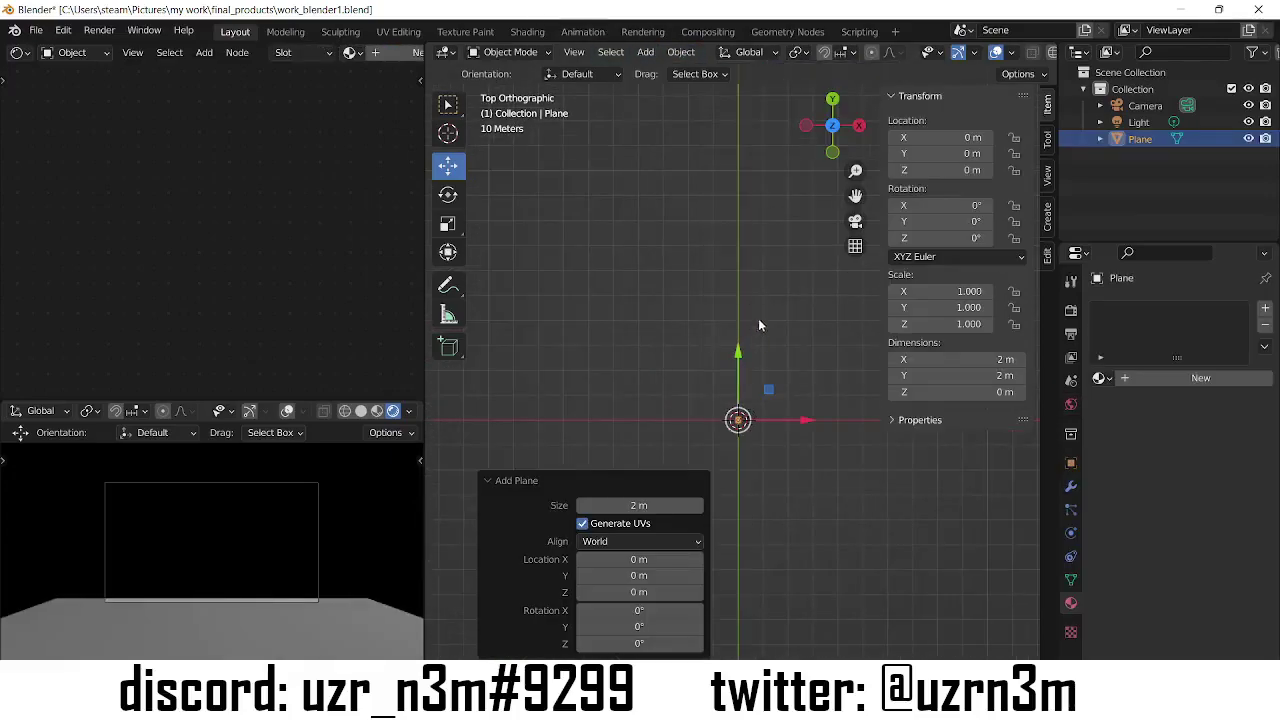
{"action": "middle_click_drag", "start_coordinate": [748, 401], "coordinate": [753, 270], "text": "alt"}
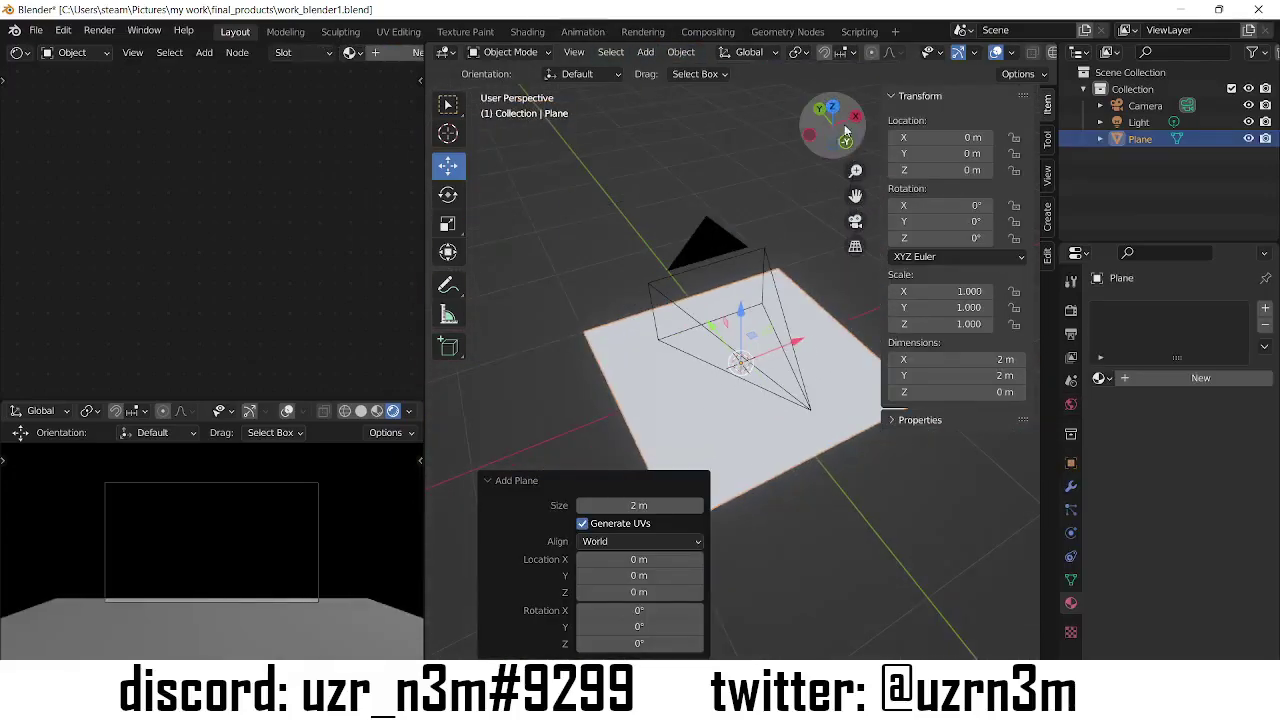
{"action": "key", "text": "s"}
{"action": "left_click", "coordinate": [1024, 629]}
{"action": "type", "text": "10"}
{"action": "key", "text": "Return"}
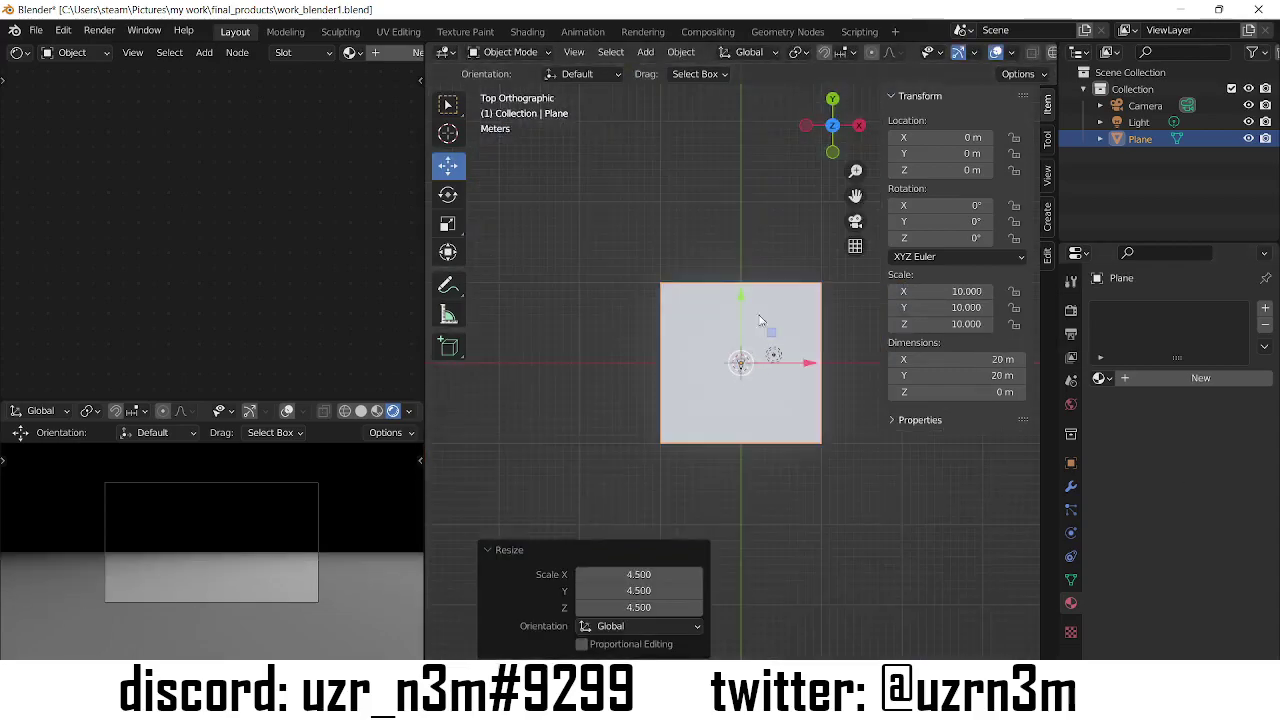
{"action": "key", "text": "ctrl+a"}
{"action": "left_click", "coordinate": [729, 311]}
- Subdivide the plane with 50 cuts and move it 10 m along Y
{"action": "key", "text": "Tab"}
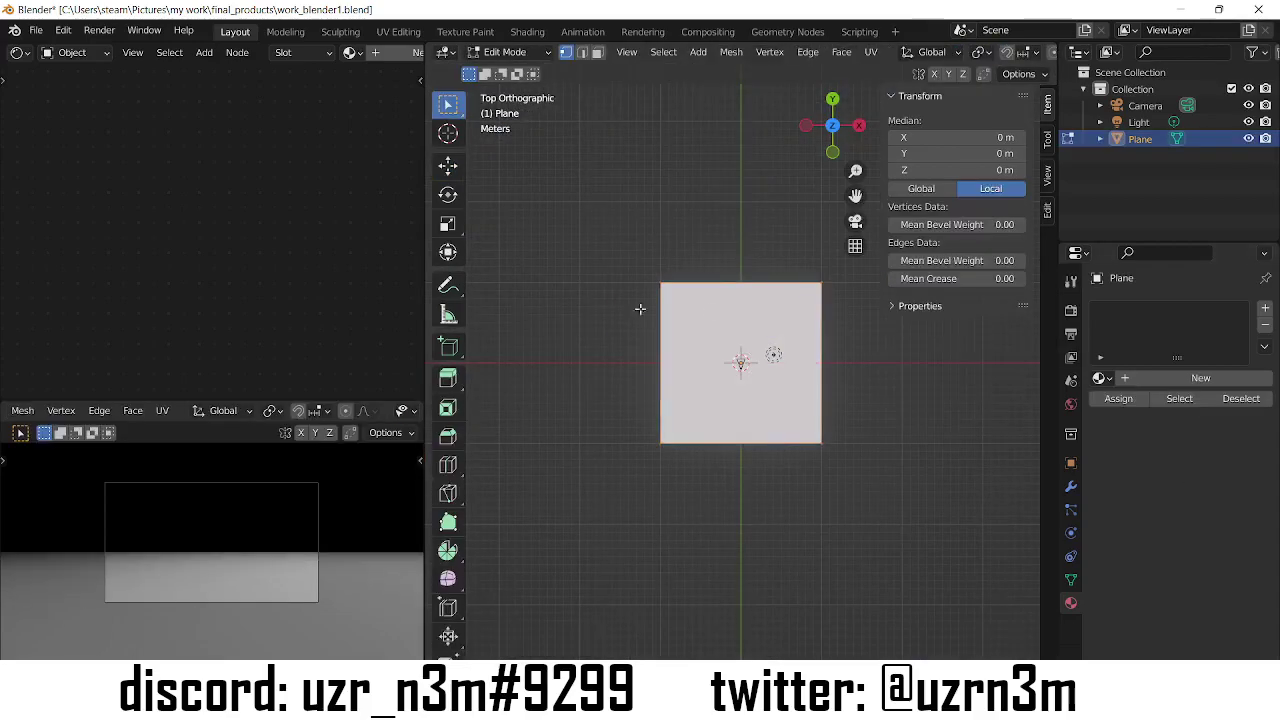
{"action": "right_click", "coordinate": [643, 306]}
{"action": "double_click", "coordinate": [639, 536]}
{"action": "type", "text": "50"}
{"action": "key", "text": "Return"}
{"action": "left_click", "coordinate": [505, 52]}
{"action": "left_click", "coordinate": [537, 72]}
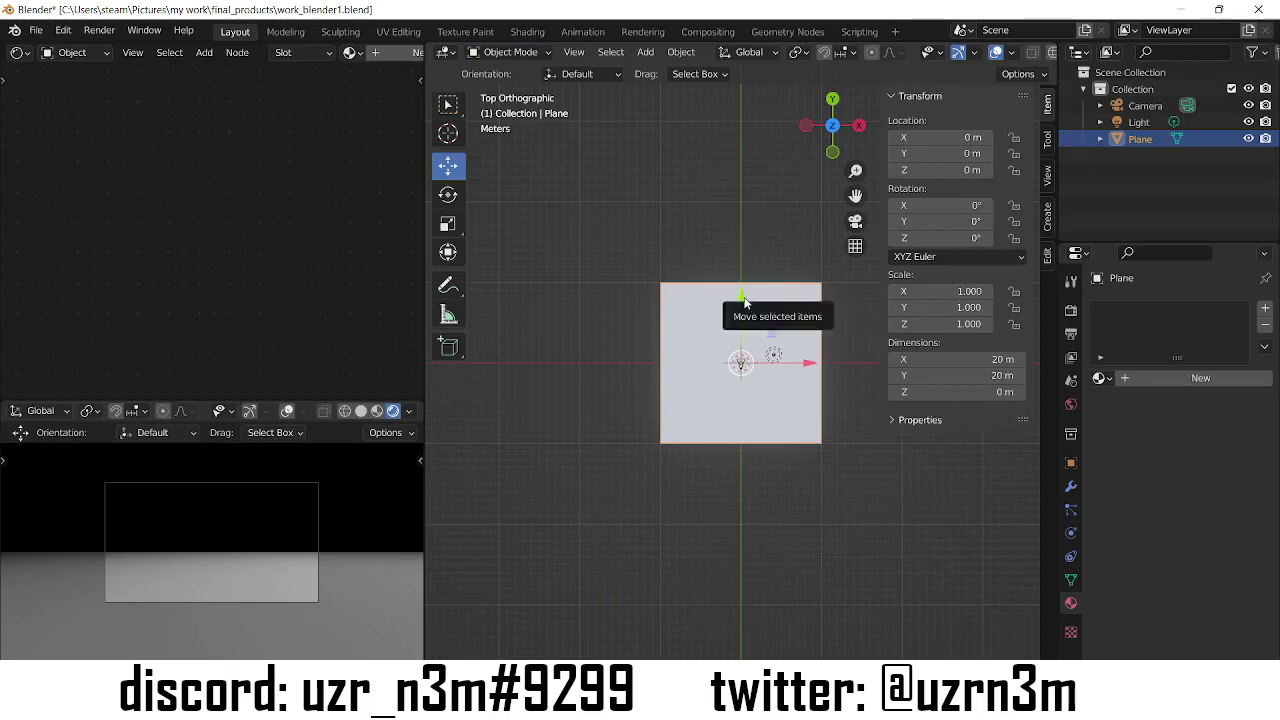
{"action": "left_click_drag", "start_coordinate": [741, 300], "coordinate": [749, 211]}
{"action": "left_click", "coordinate": [510, 52]}
- Weight-paint the road path on the plane and invert its weights
{"action": "left_click", "coordinate": [518, 160]}
{"action": "left_click", "coordinate": [510, 52]}
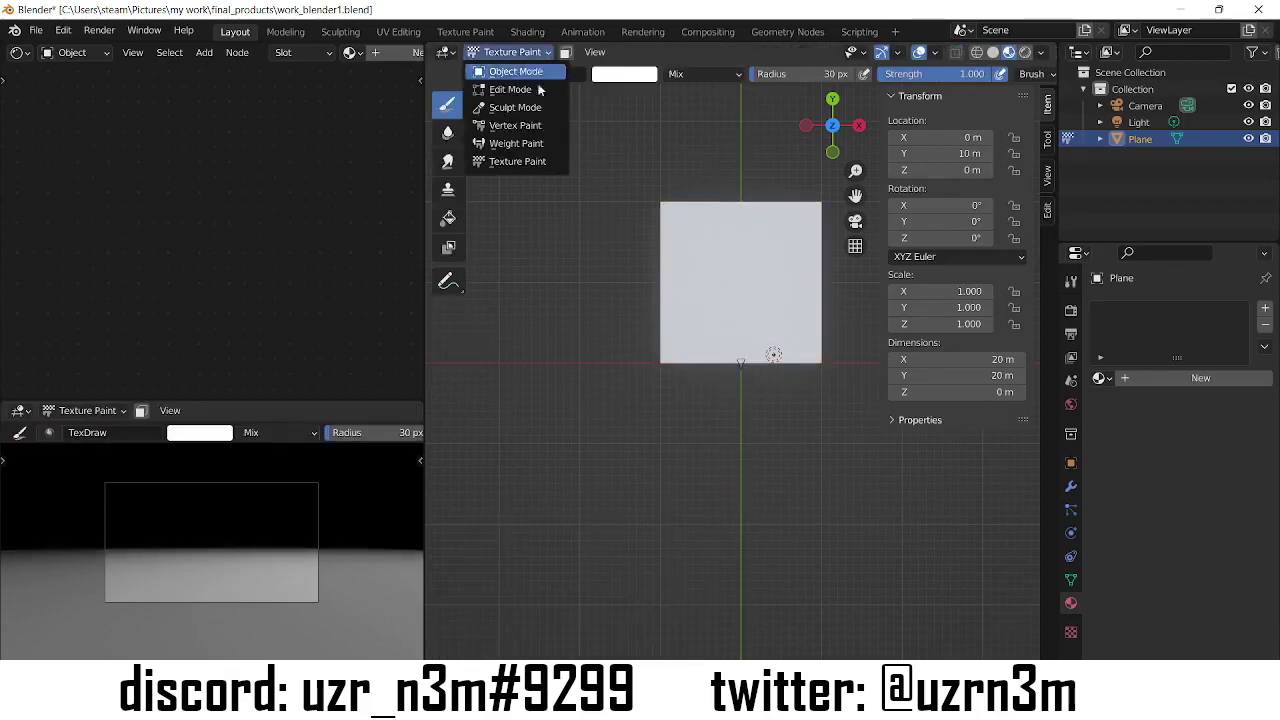
{"action": "left_click", "coordinate": [516, 143]}
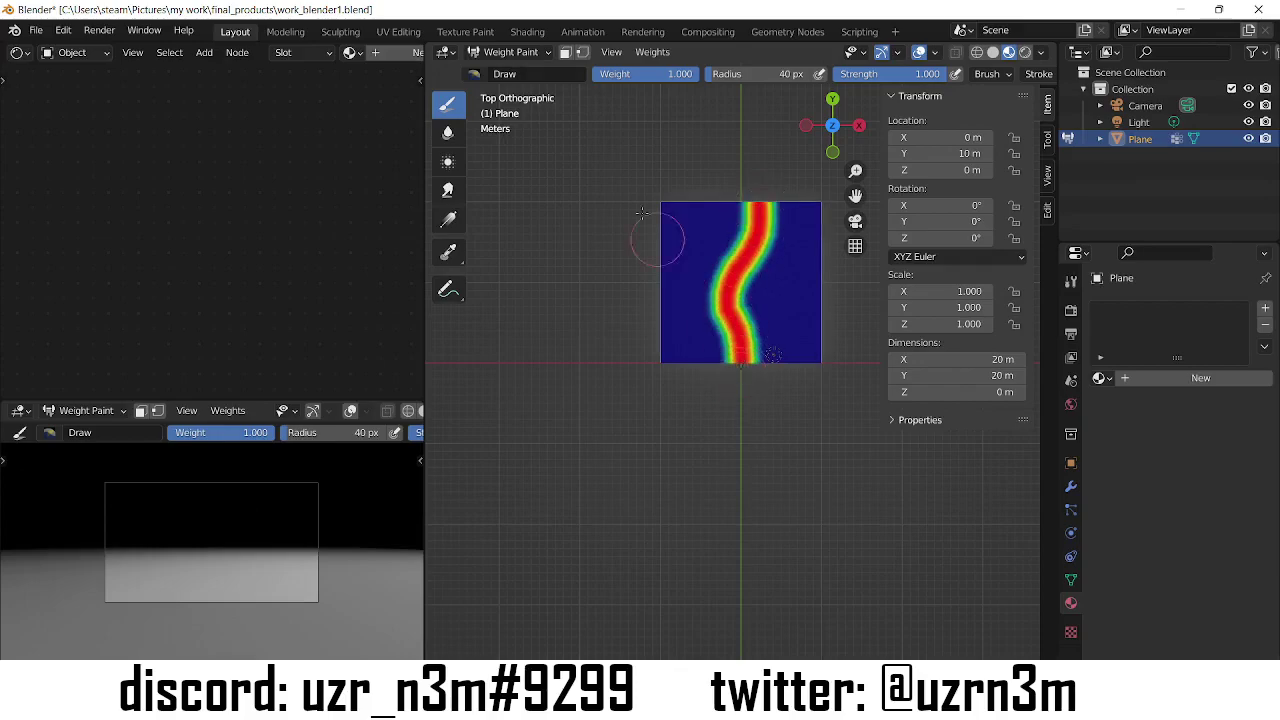
{"action": "left_click", "coordinate": [652, 52]}
{"action": "left_click", "coordinate": [680, 186]}
{"action": "key", "text": "ctrl+Tab"}
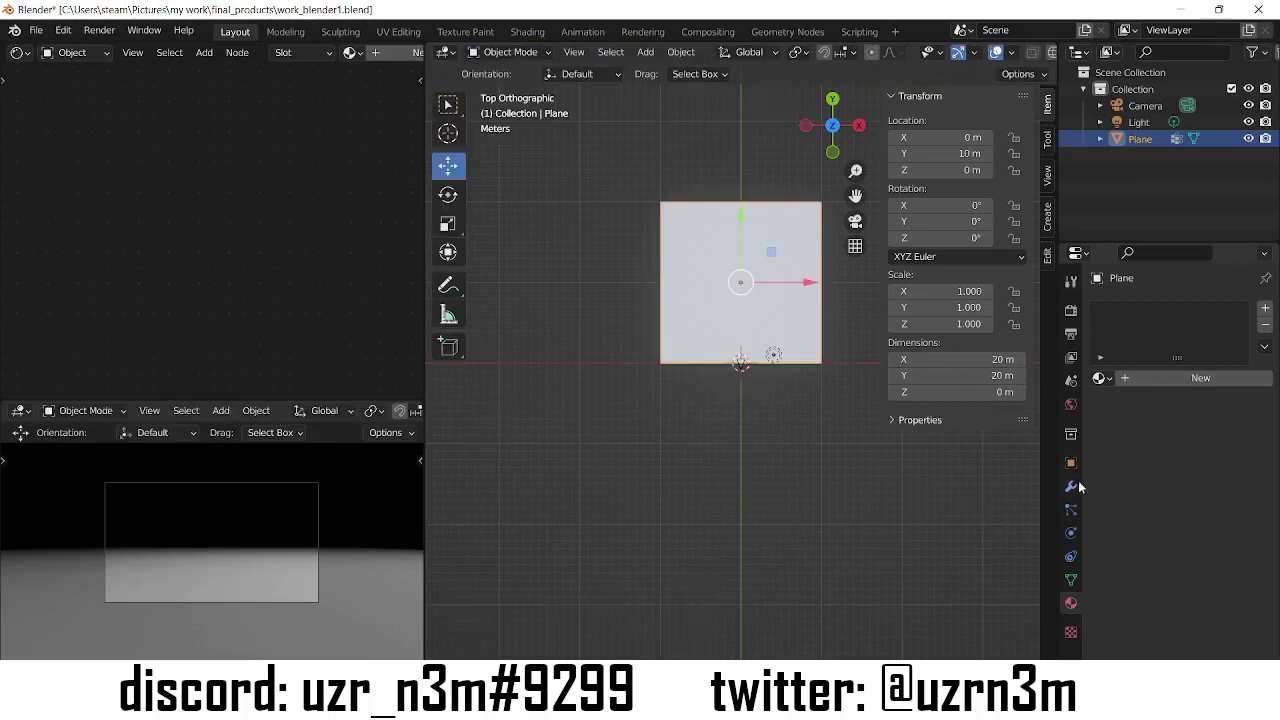
- Add a Displace modifier with a new texture, limited to the Group vertex group
{"action": "left_click", "coordinate": [1071, 486]}
{"action": "left_click", "coordinate": [1167, 309]}
{"action": "left_click", "coordinate": [1068, 408]}
{"action": "middle_click_drag", "start_coordinate": [872, 277], "coordinate": [860, 350]}
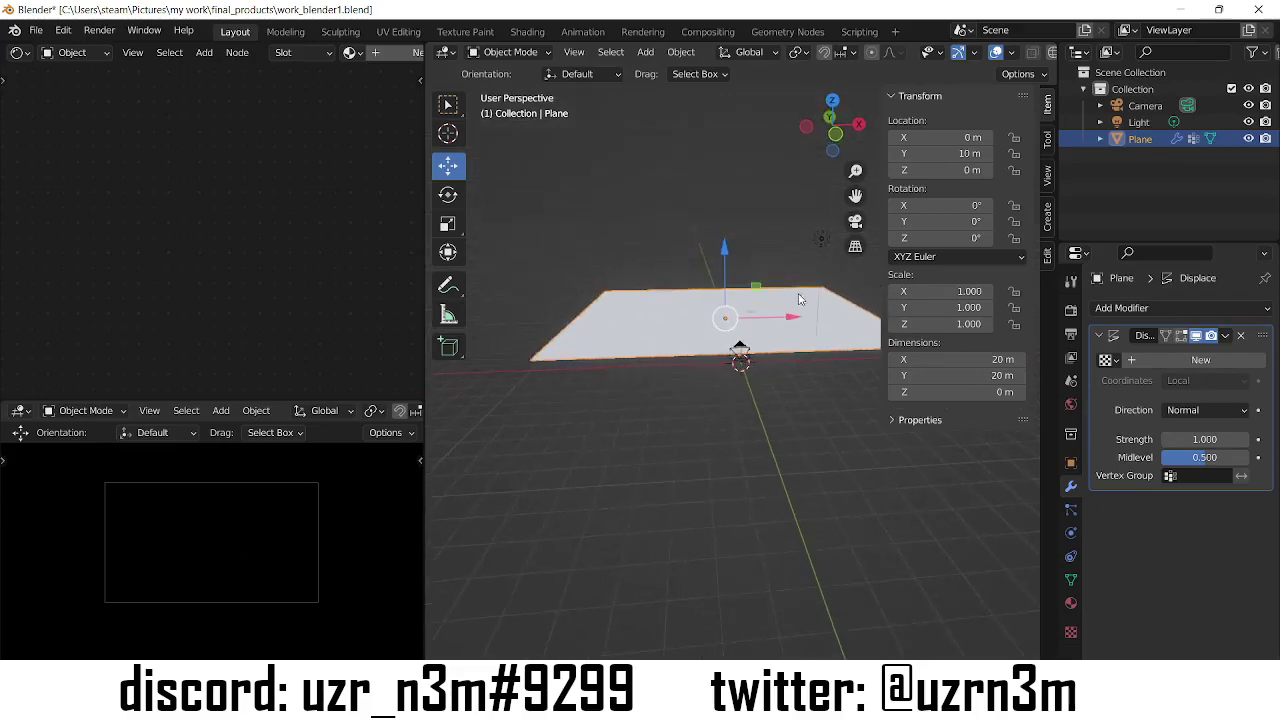
{"action": "left_click", "coordinate": [1155, 360]}
{"action": "left_click", "coordinate": [1175, 476]}
{"action": "left_click", "coordinate": [1180, 500]}
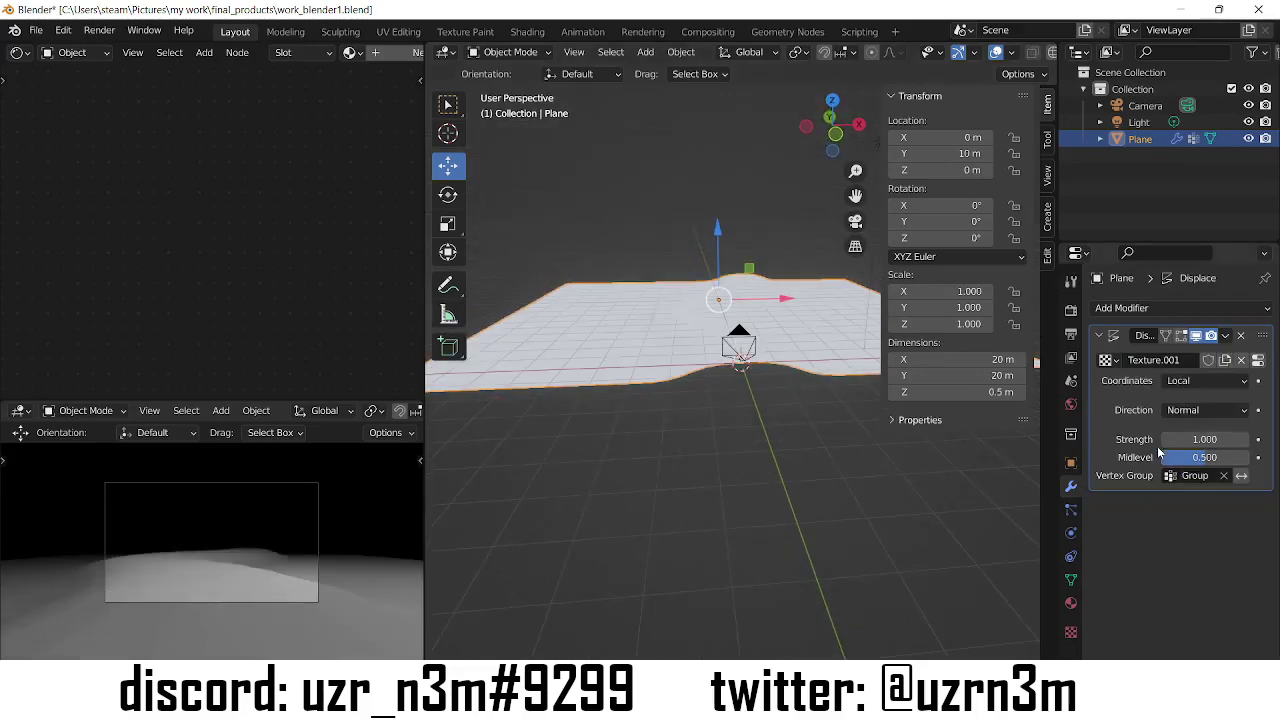
- Invert the painted weights and invert them back, then return to Object Mode
{"action": "left_click", "coordinate": [512, 53]}
{"action": "left_click", "coordinate": [515, 141]}
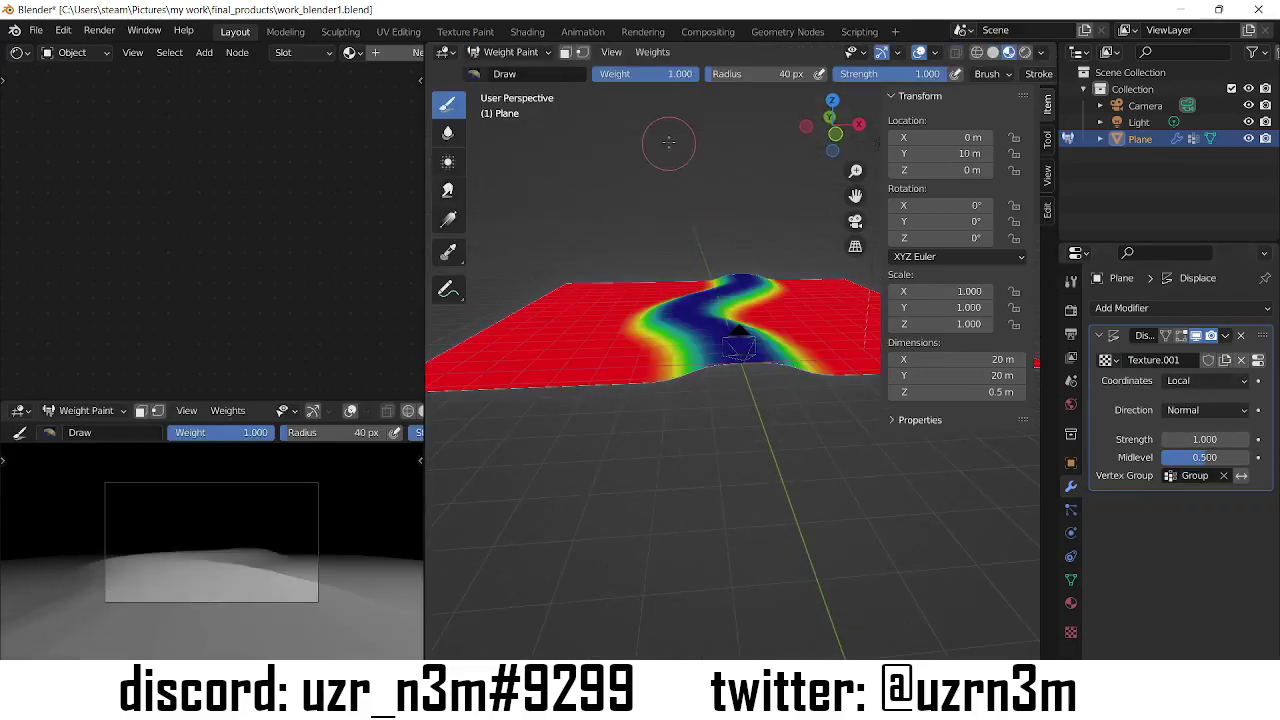
{"action": "left_click", "coordinate": [660, 53]}
{"action": "left_click", "coordinate": [665, 160]}
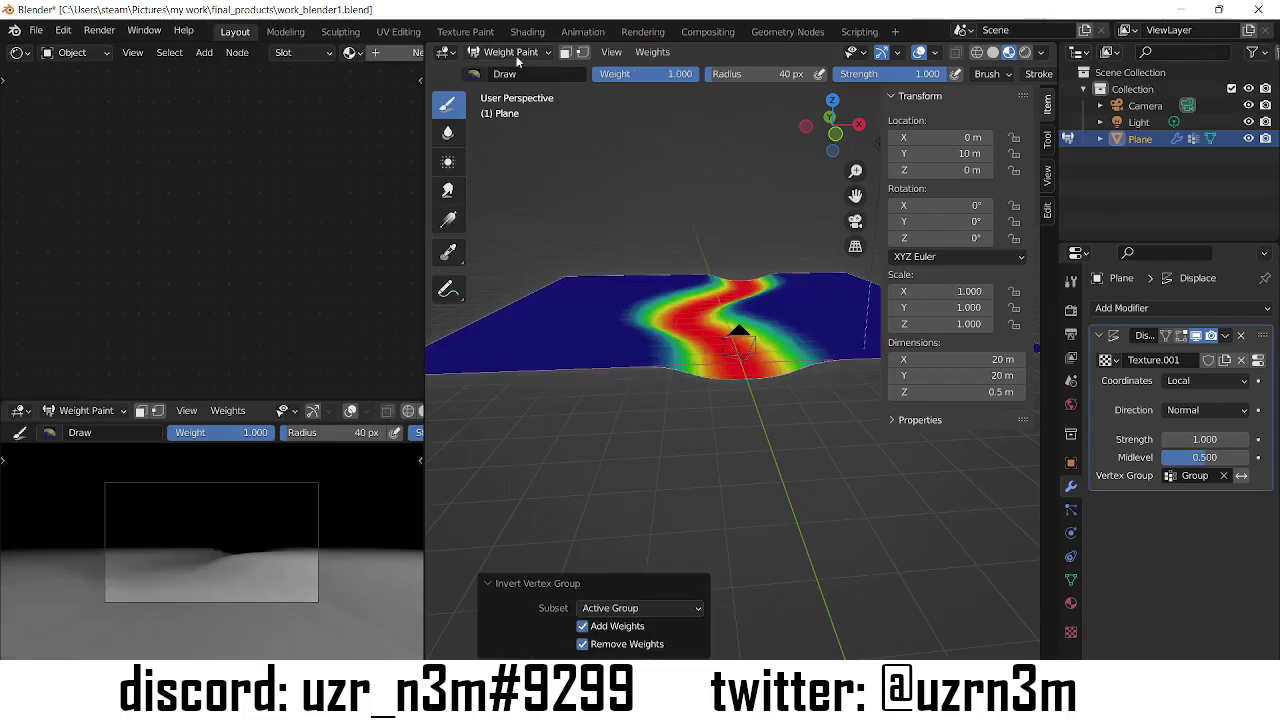
{"action": "left_click", "coordinate": [660, 53]}
{"action": "left_click", "coordinate": [665, 160]}
{"action": "left_click", "coordinate": [512, 53]}
{"action": "left_click", "coordinate": [516, 72]}
- Set the displacement texture type to Clouds
{"action": "left_click", "coordinate": [1070, 632]}
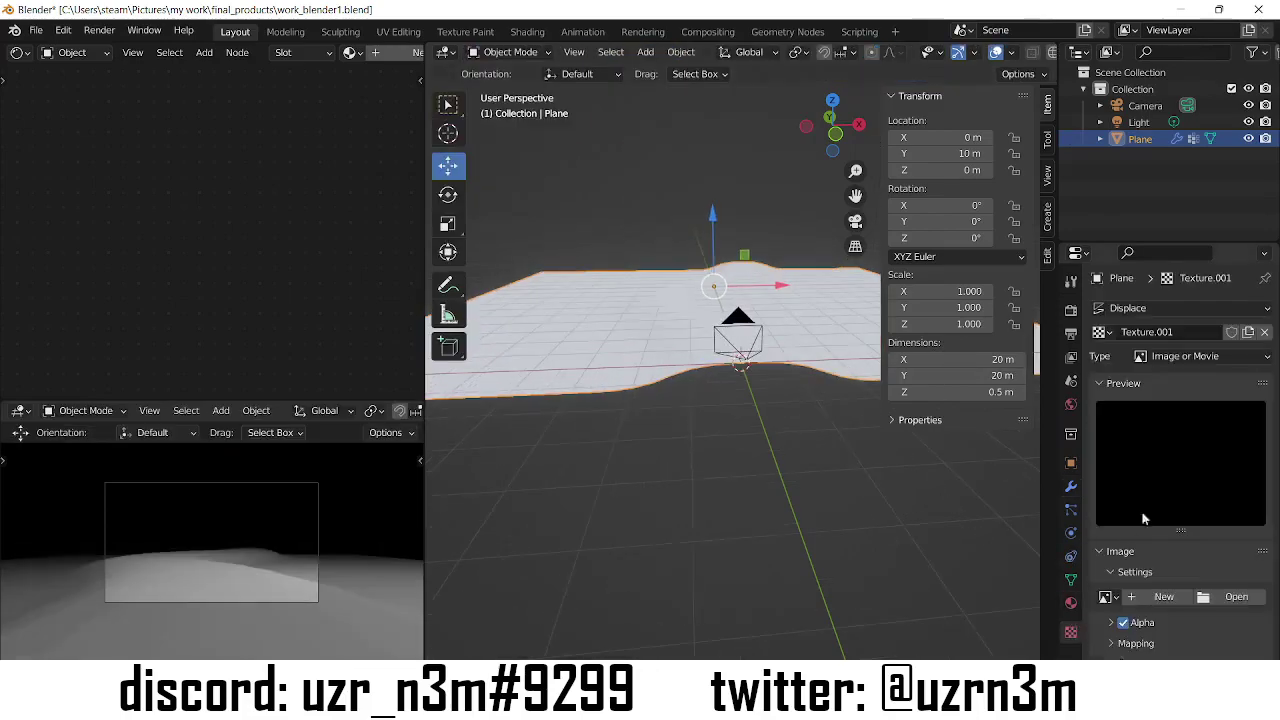
{"action": "left_click", "coordinate": [1205, 356]}
{"action": "left_click", "coordinate": [1160, 312]}
{"action": "left_click", "coordinate": [1070, 486]}
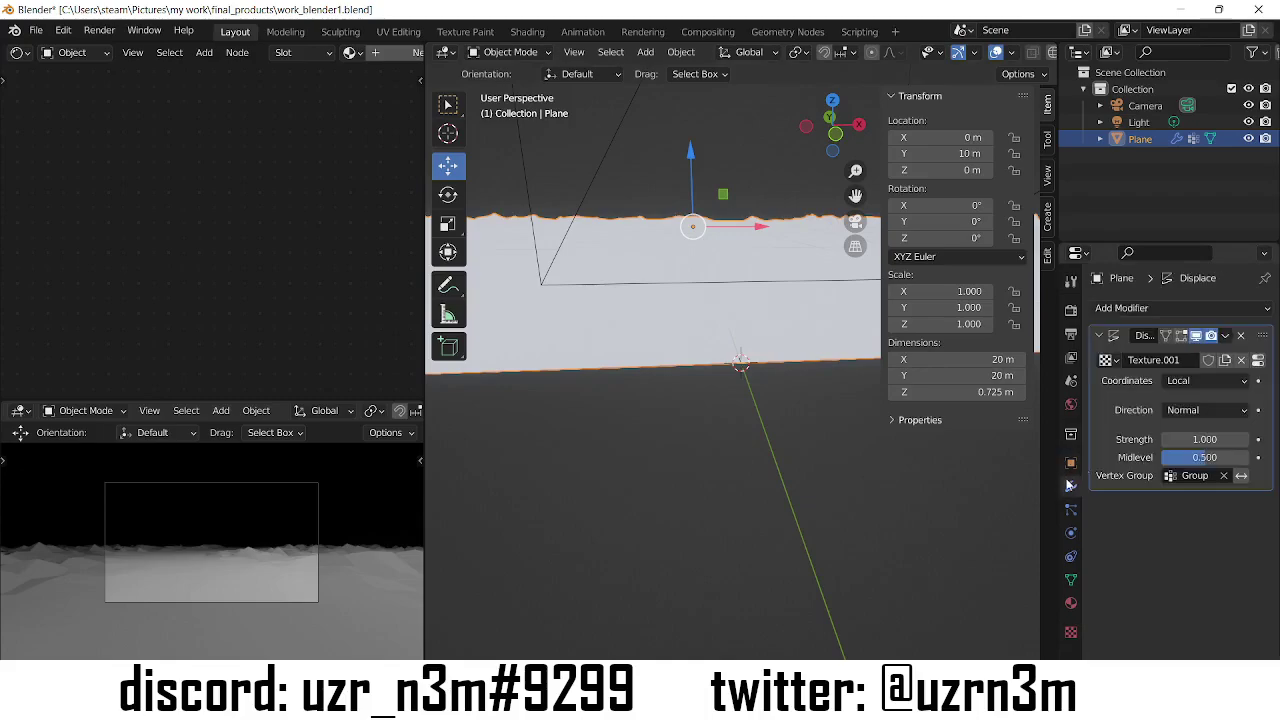
{"action": "left_click", "coordinate": [1180, 308]}
- Add a Wireframe modifier with 0.01 m thickness
{"action": "left_click", "coordinate": [950, 652]}
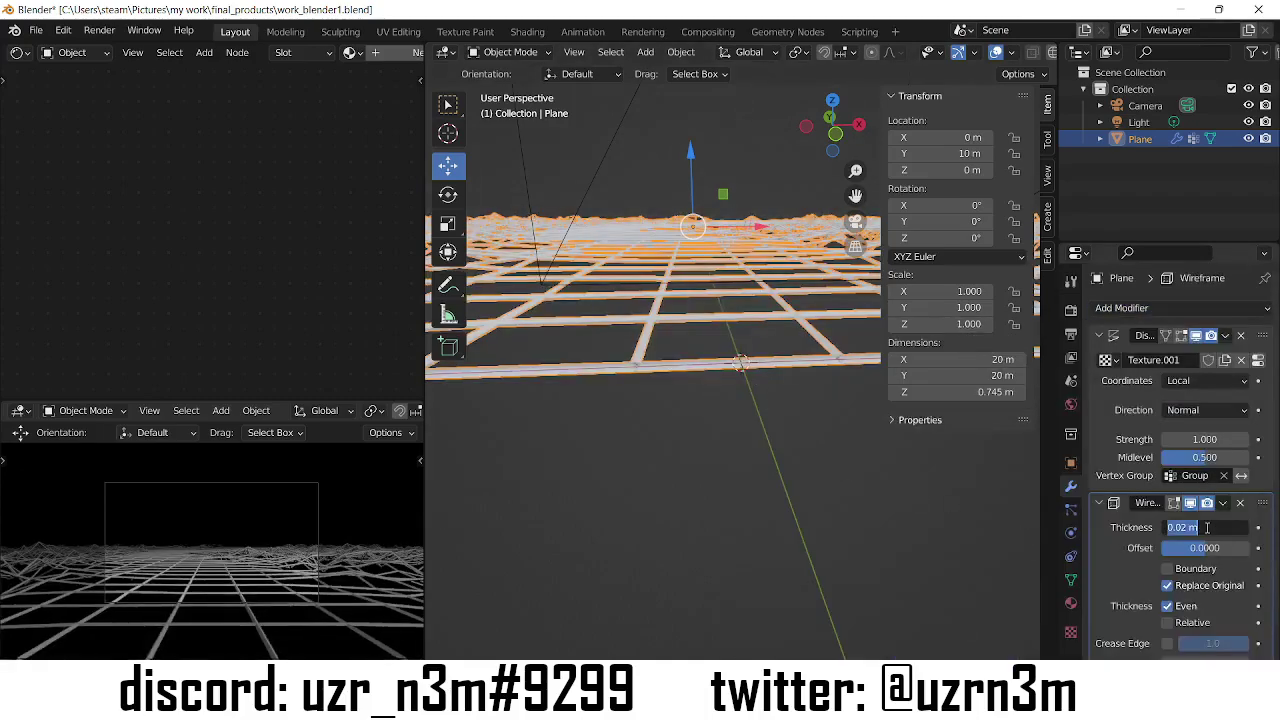
{"action": "type", "text": "0.01"}
{"action": "key", "text": "Return"}
- Enlarge the Clouds noise size and set Displace Midlevel to 0
{"action": "left_click", "coordinate": [1070, 632]}
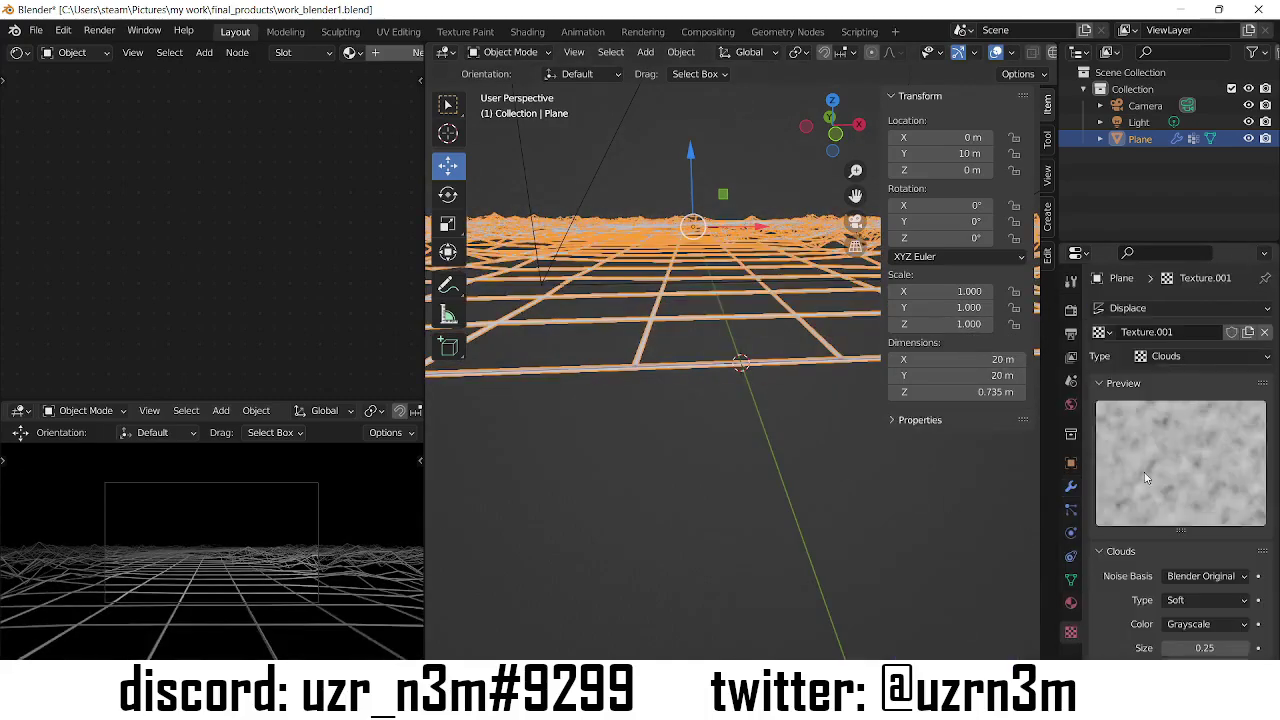
{"action": "scroll", "coordinate": [1180, 450], "scroll_direction": "down", "scroll_amount": 4}
{"action": "mouse_move", "coordinate": [1205, 566]}
{"action": "left_mouse_down"}
{"action": "mouse_move", "coordinate": [1240, 566]}
{"action": "mouse_move", "coordinate": [1190, 566]}
{"action": "mouse_move", "coordinate": [1190, 584]}
{"action": "left_mouse_up"}
{"action": "left_click", "coordinate": [1070, 486]}
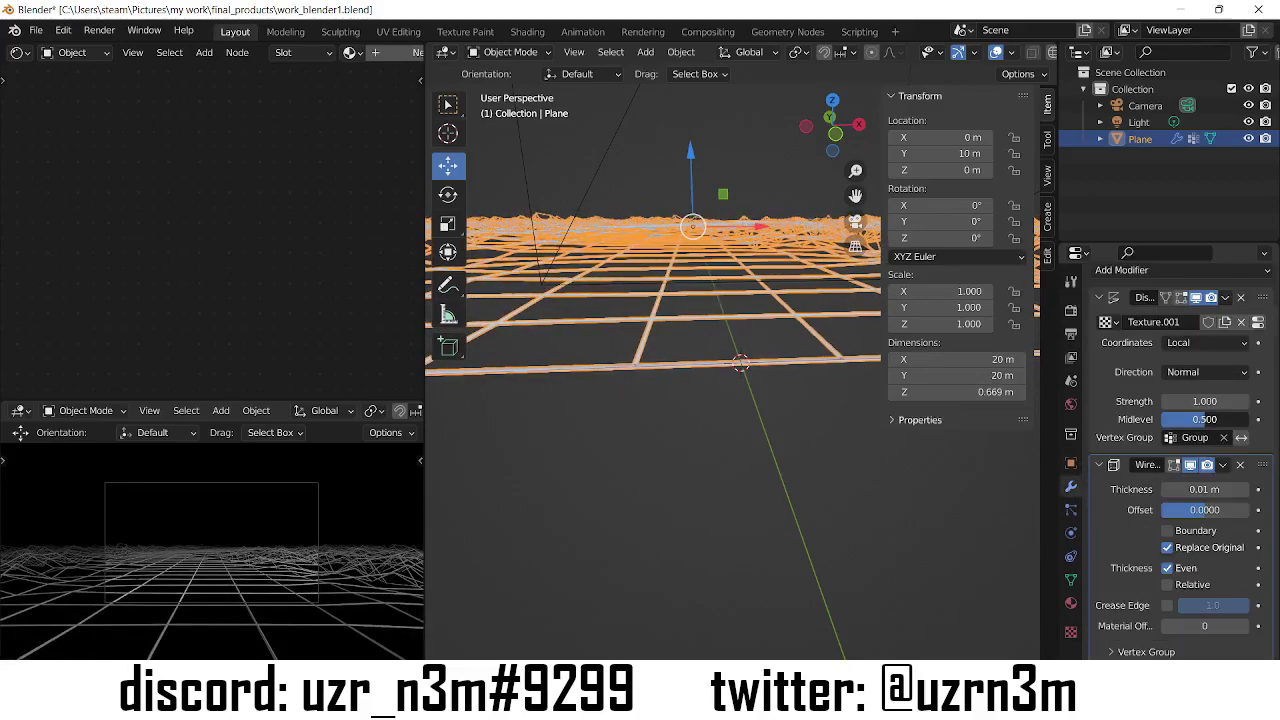
{"action": "left_click_drag", "start_coordinate": [1205, 419], "coordinate": [1150, 419]}
{"action": "middle_click_drag", "start_coordinate": [543, 380], "coordinate": [688, 360]}
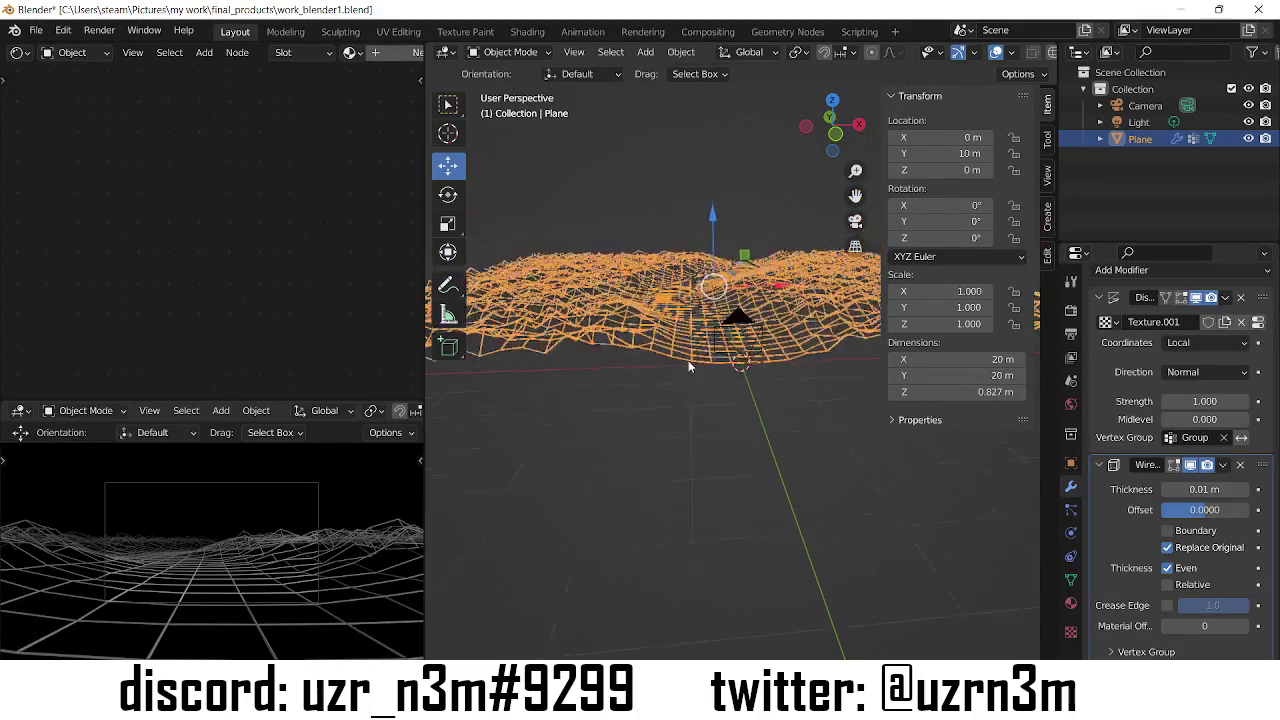
- Uncheck Replace Original on the wireframe and raise Displace Strength to 1.2
{"action": "left_click", "coordinate": [1070, 631]}
{"action": "left_click", "coordinate": [1070, 486]}
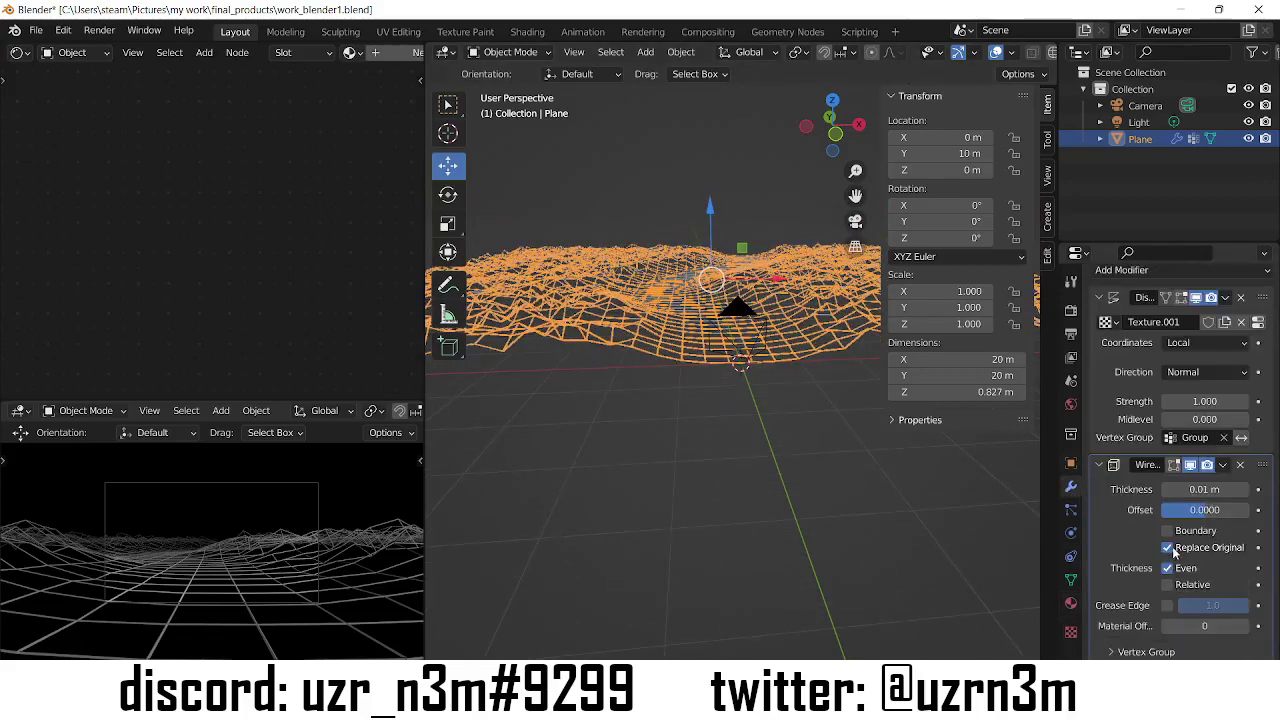
{"action": "left_click", "coordinate": [1222, 466]}
{"action": "left_click", "coordinate": [1070, 602]}
{"action": "scroll", "coordinate": [752, 313], "scroll_direction": "up", "scroll_amount": 2}
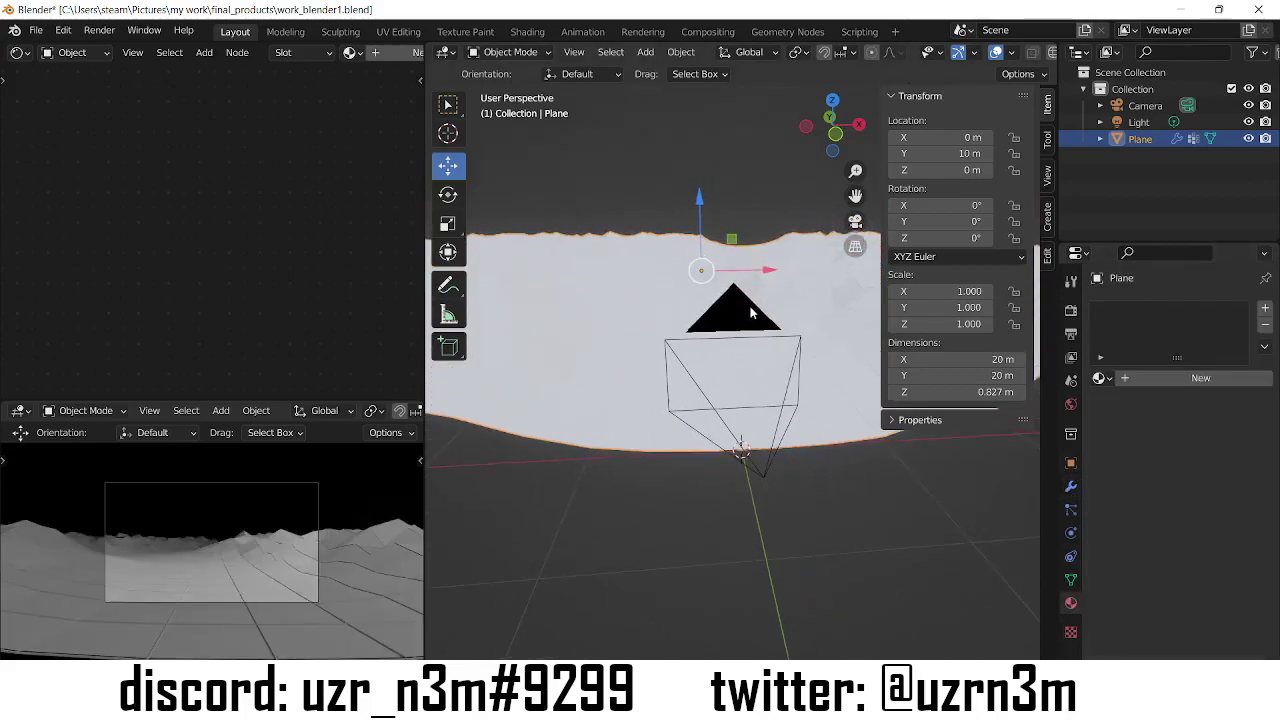
{"action": "left_click", "coordinate": [1070, 486]}
{"action": "left_click", "coordinate": [1245, 441]}
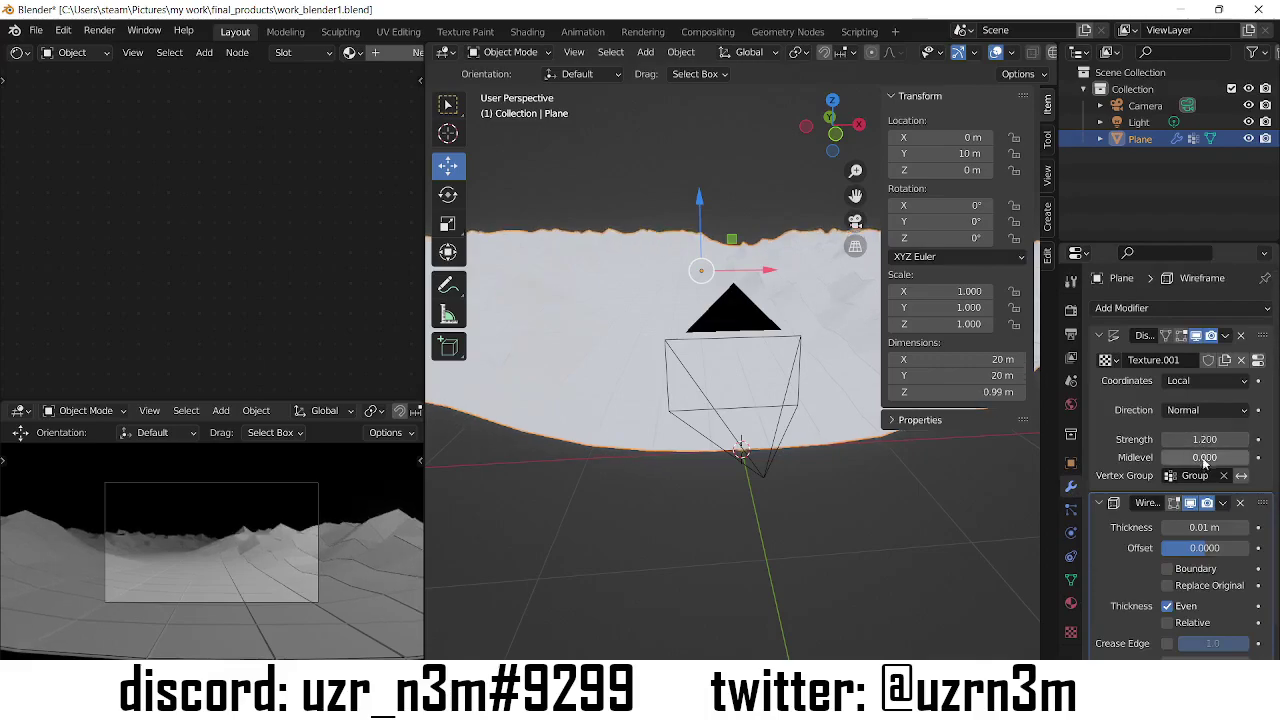
- Increase the Clouds texture size further
{"action": "left_click", "coordinate": [1070, 632]}
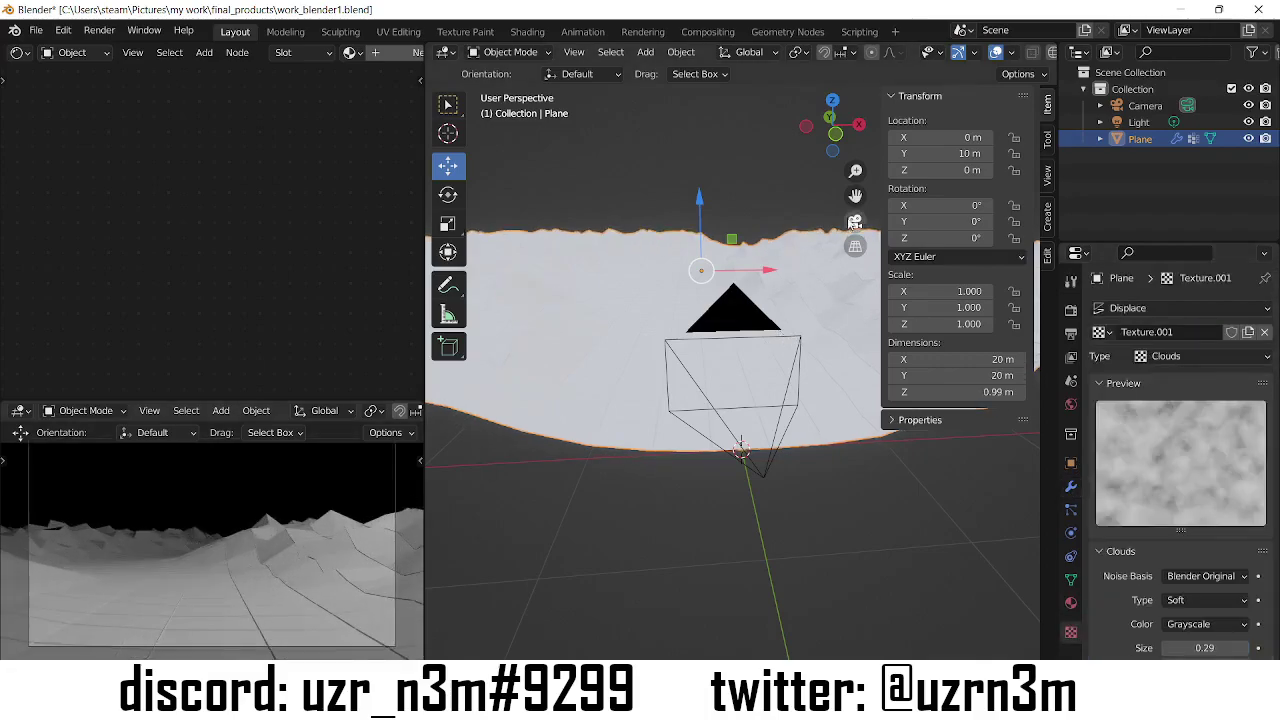
{"action": "scroll", "coordinate": [1180, 450], "scroll_direction": "down", "scroll_amount": 2}
{"action": "mouse_move", "coordinate": [1200, 568]}
{"action": "left_mouse_down"}
{"action": "mouse_move", "coordinate": [1260, 568]}
{"action": "mouse_move", "coordinate": [1220, 568]}
{"action": "left_mouse_up"}
- Add a second material slot, with Material.001 in slot 1 and Material.002 in slot 2
{"action": "left_click", "coordinate": [1071, 487]}
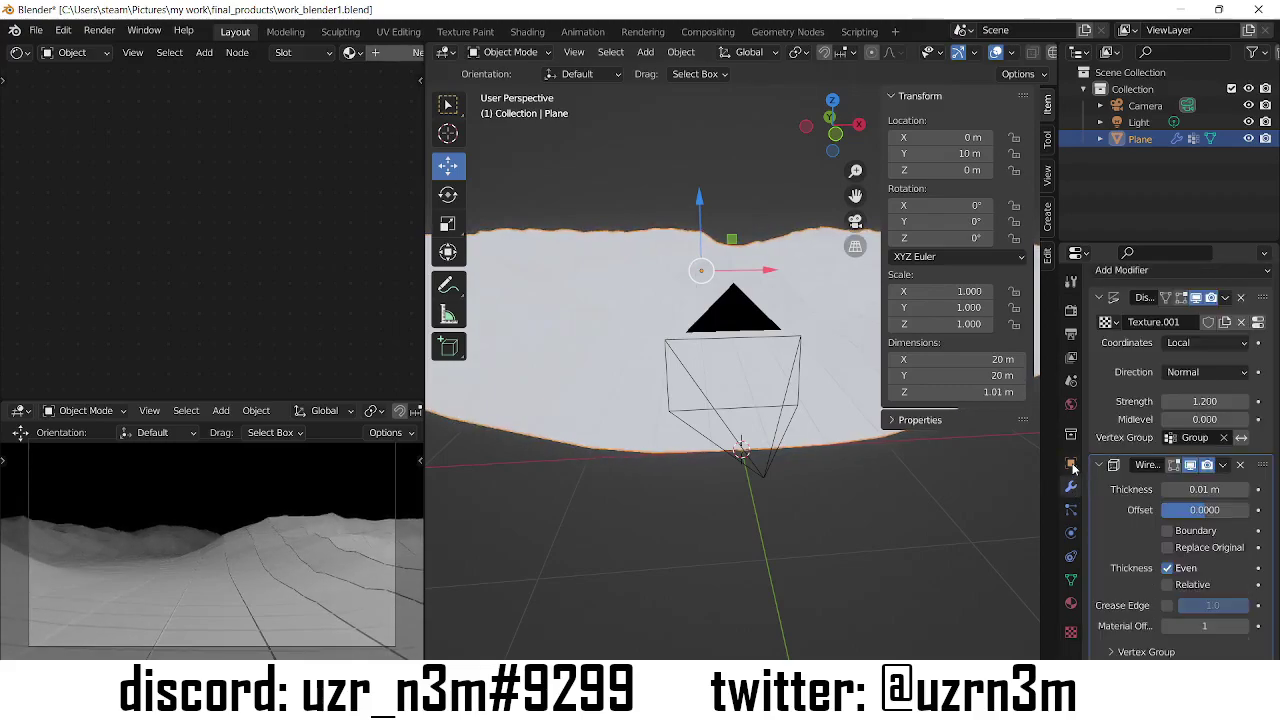
{"action": "left_click", "coordinate": [1071, 605]}
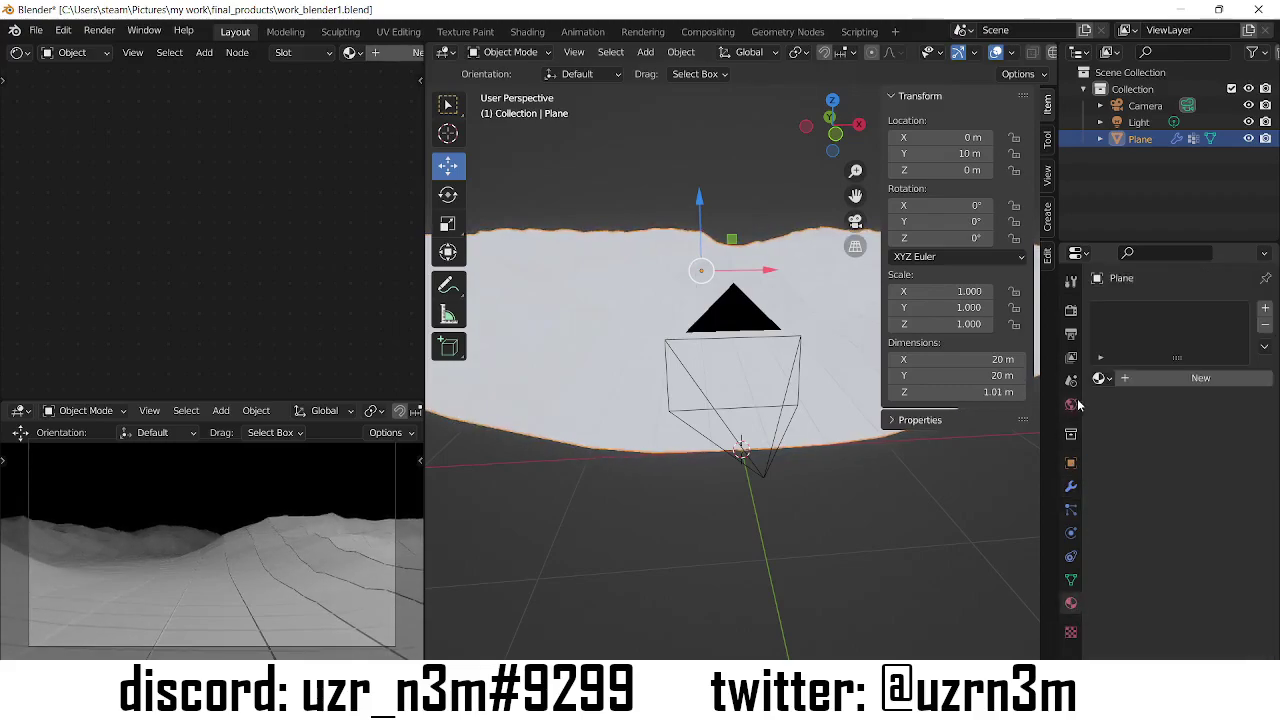
{"action": "left_click", "coordinate": [1213, 385]}
{"action": "left_click", "coordinate": [1265, 308]}
{"action": "left_click", "coordinate": [1200, 411]}
{"action": "left_click", "coordinate": [1099, 411]}
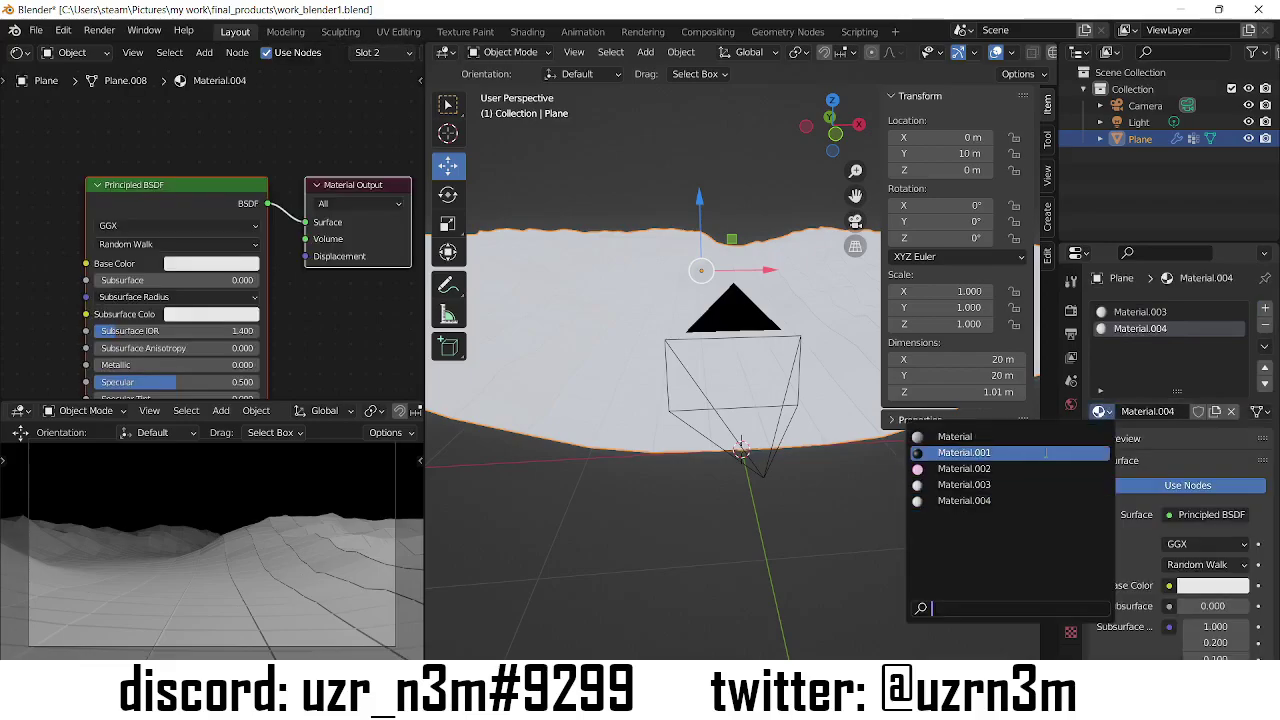
{"action": "left_click", "coordinate": [964, 468]}
{"action": "left_click", "coordinate": [1140, 311]}
{"action": "left_click", "coordinate": [1099, 411]}
{"action": "left_click", "coordinate": [964, 452]}
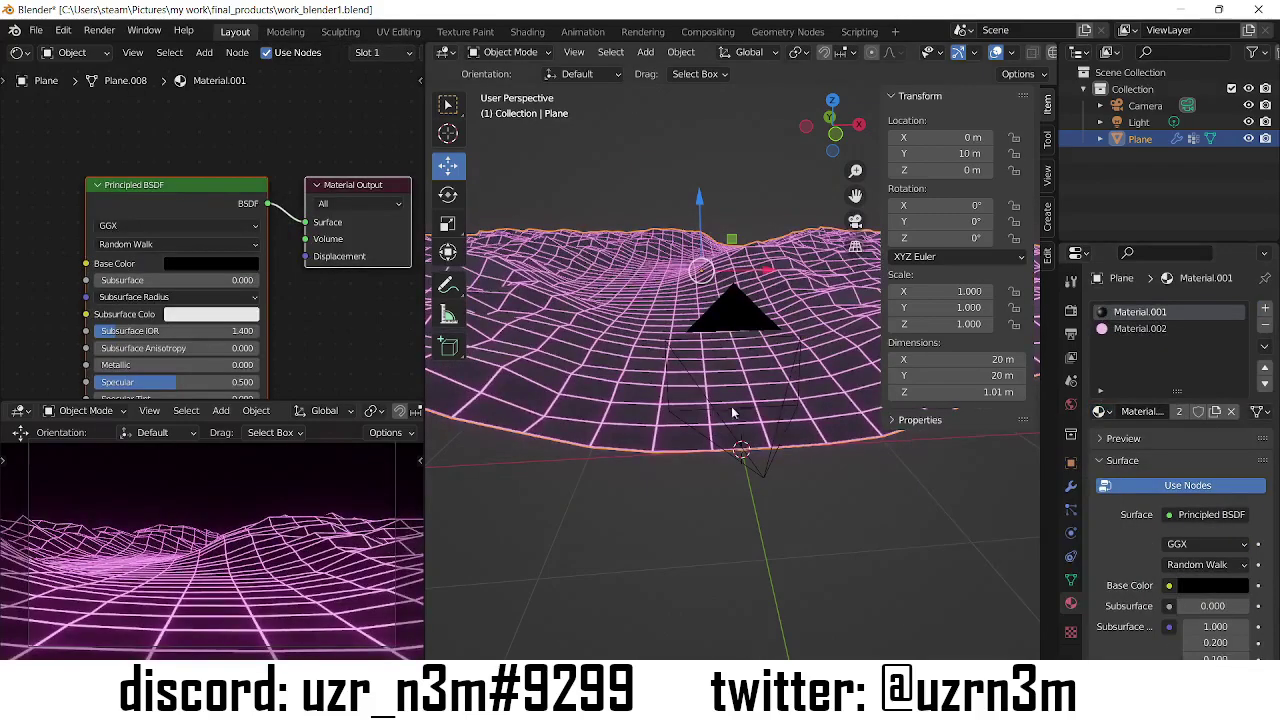
- Switch the terrain into Weight Paint mode
{"action": "middle_click_drag", "start_coordinate": [621, 146], "coordinate": [650, 237]}
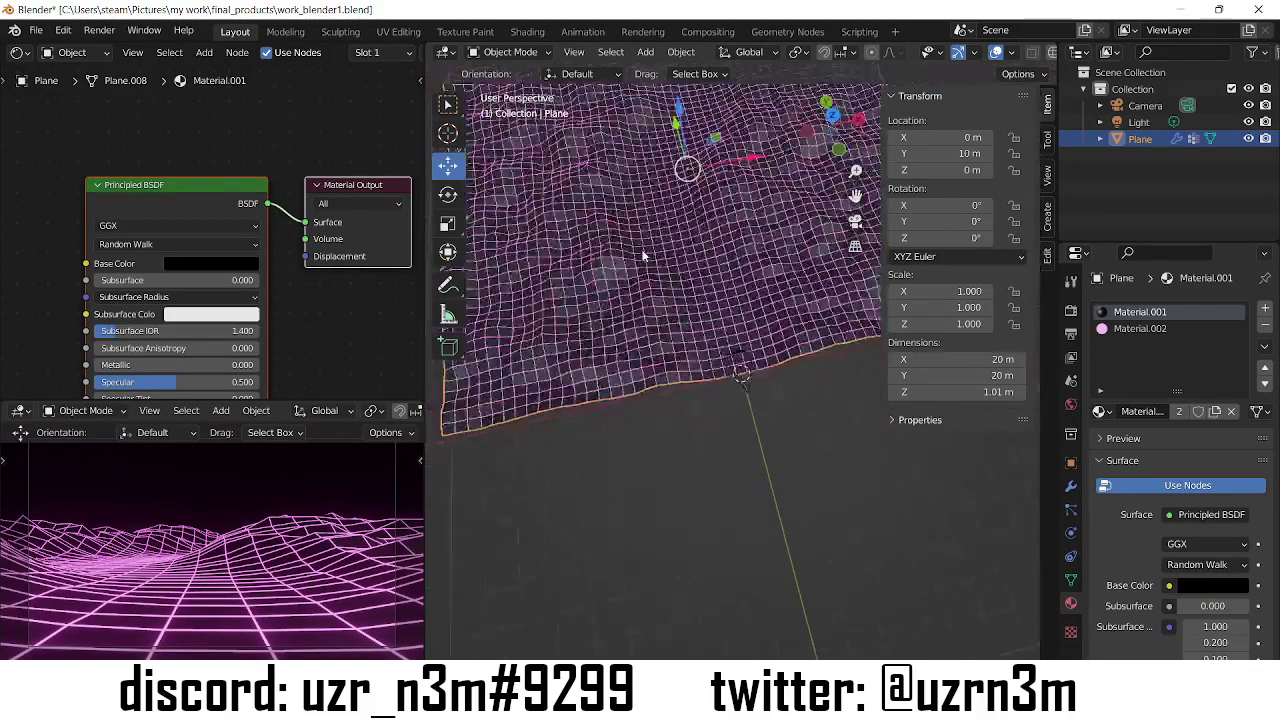
{"action": "left_click", "coordinate": [510, 52]}
{"action": "left_click", "coordinate": [530, 141]}
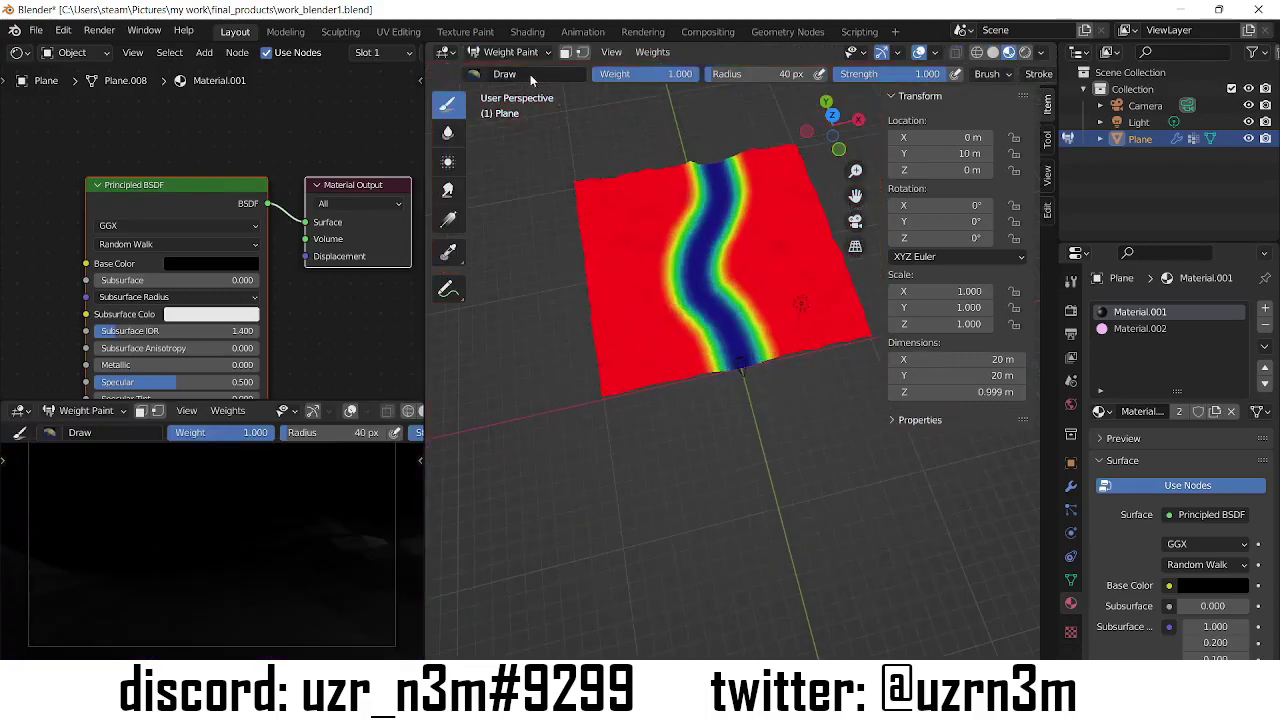
- Paint full weight back over the old bands with the Add brush, viewed from the top
{"action": "left_click", "coordinate": [478, 75]}
{"action": "left_click", "coordinate": [872, 136]}
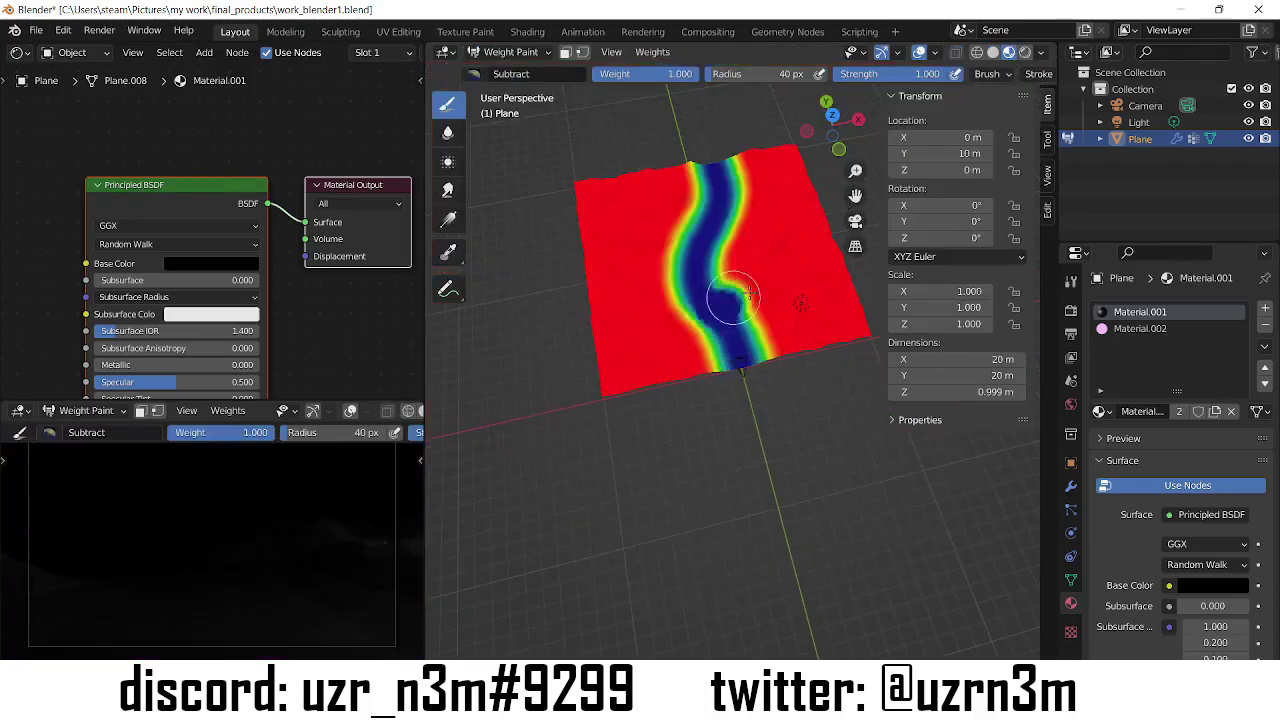
{"action": "left_click", "coordinate": [476, 75]}
{"action": "left_click", "coordinate": [500, 128]}
{"action": "left_click_drag", "start_coordinate": [672, 262], "coordinate": [708, 253]}
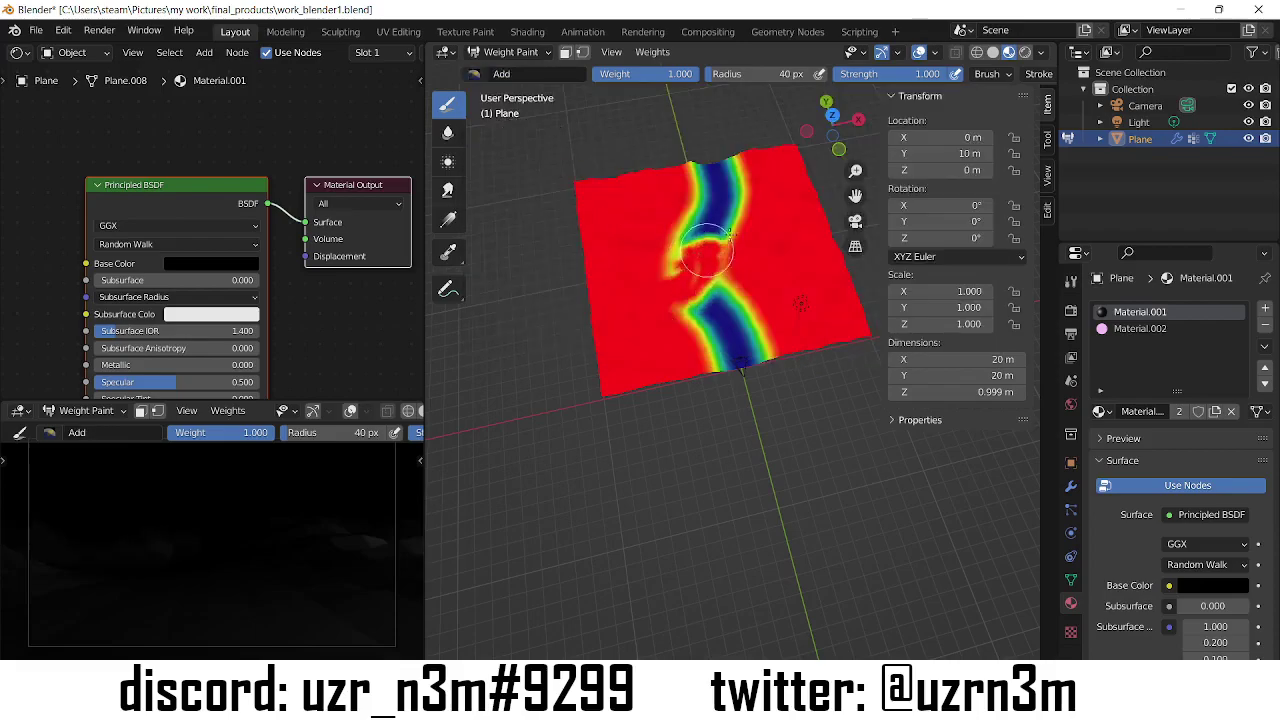
{"action": "left_click_drag", "start_coordinate": [735, 172], "coordinate": [757, 335]}
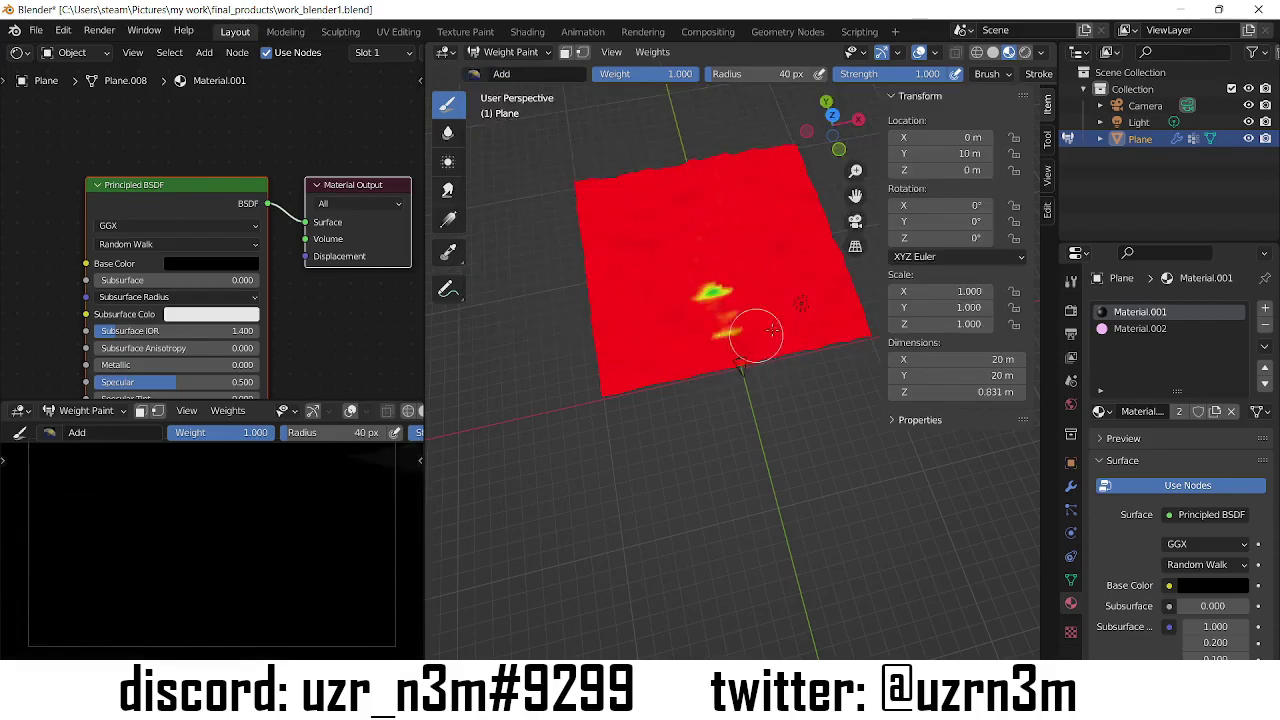
{"action": "left_click", "coordinate": [834, 112]}
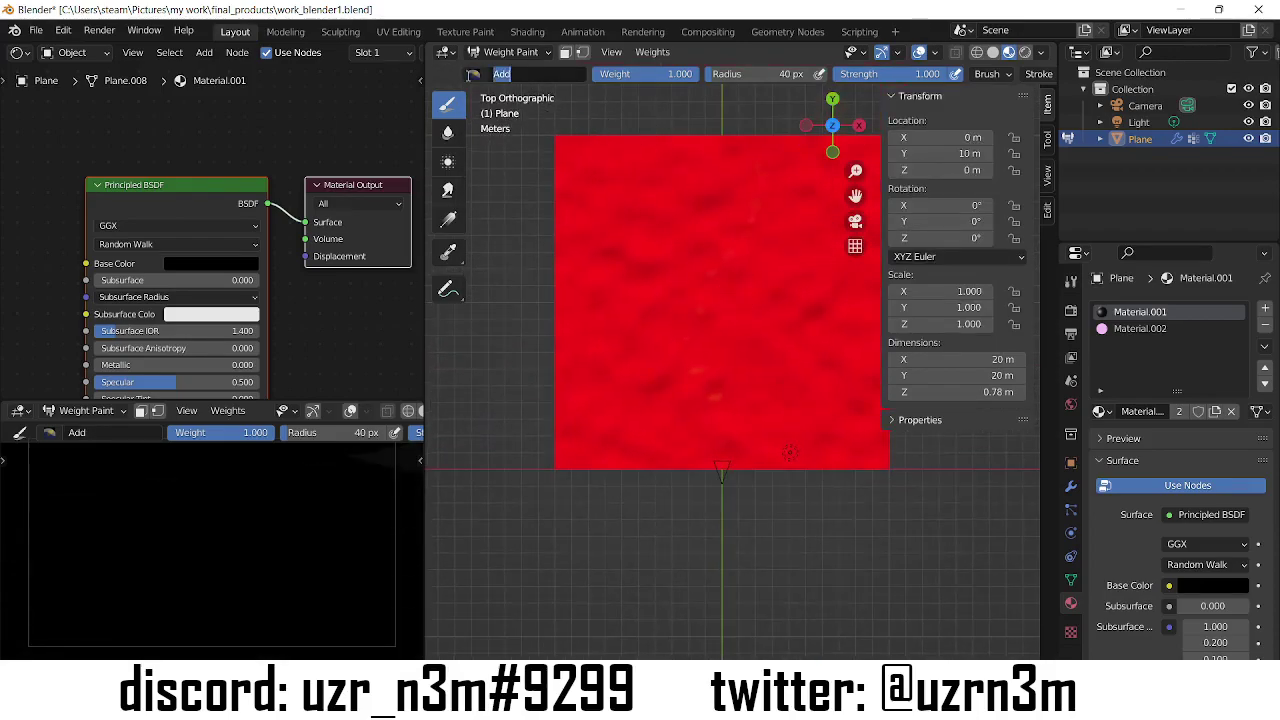
- Paint a winding low-weight channel up the plane with the Subtract brush, undoing bad strokes
{"action": "left_click", "coordinate": [476, 75]}
{"action": "left_click", "coordinate": [718, 120]}
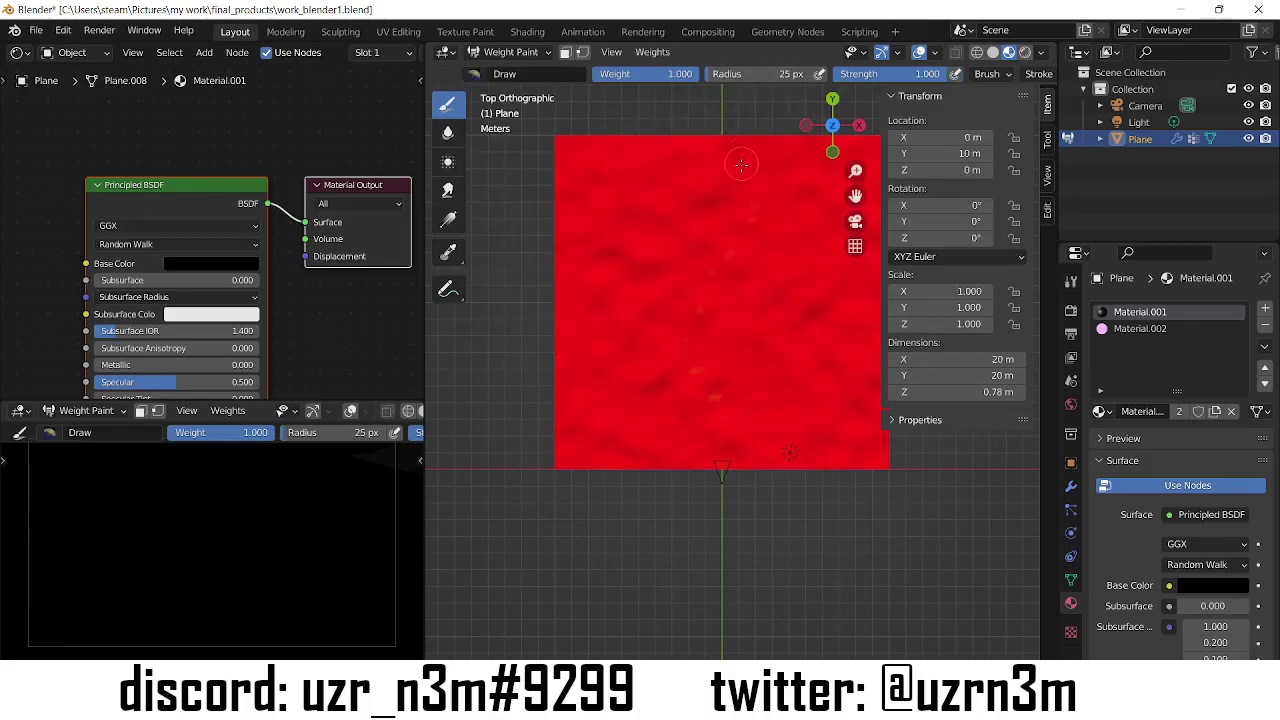
{"action": "left_click", "coordinate": [480, 74]}
{"action": "left_click", "coordinate": [897, 125]}
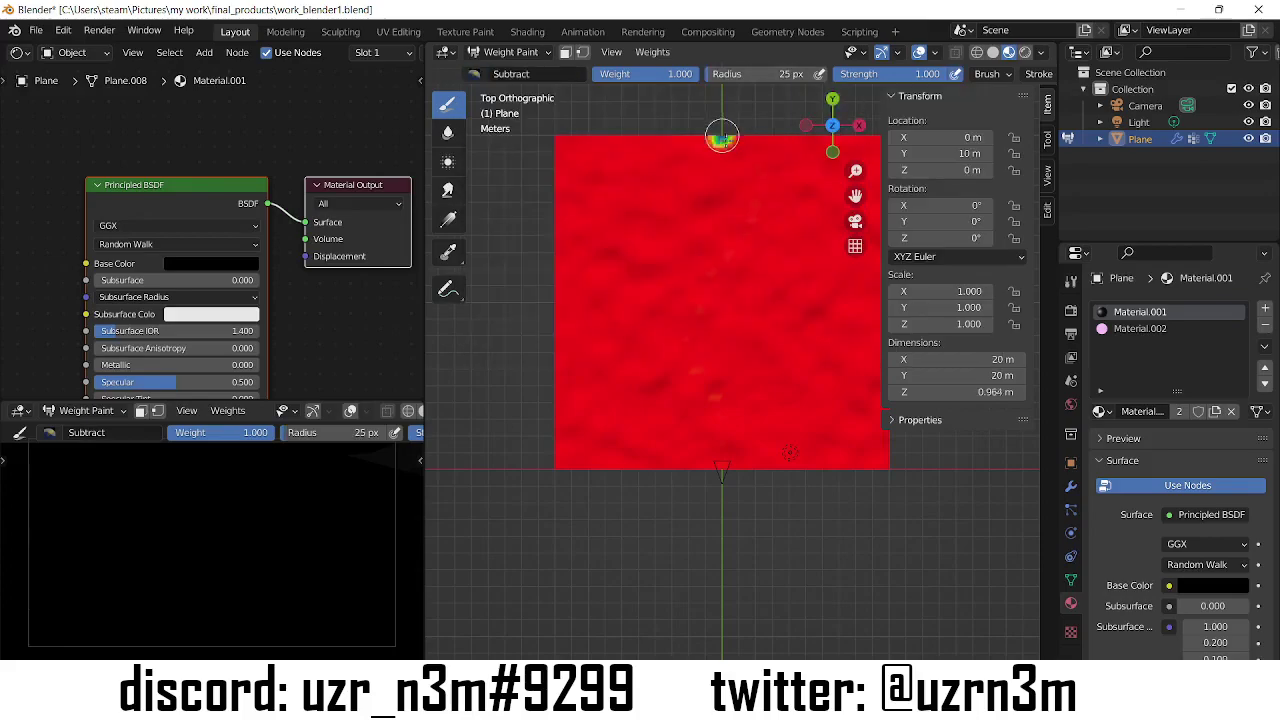
{"action": "key", "text": "ctrl+z"}
{"action": "left_click_drag", "start_coordinate": [733, 470], "coordinate": [709, 314]}
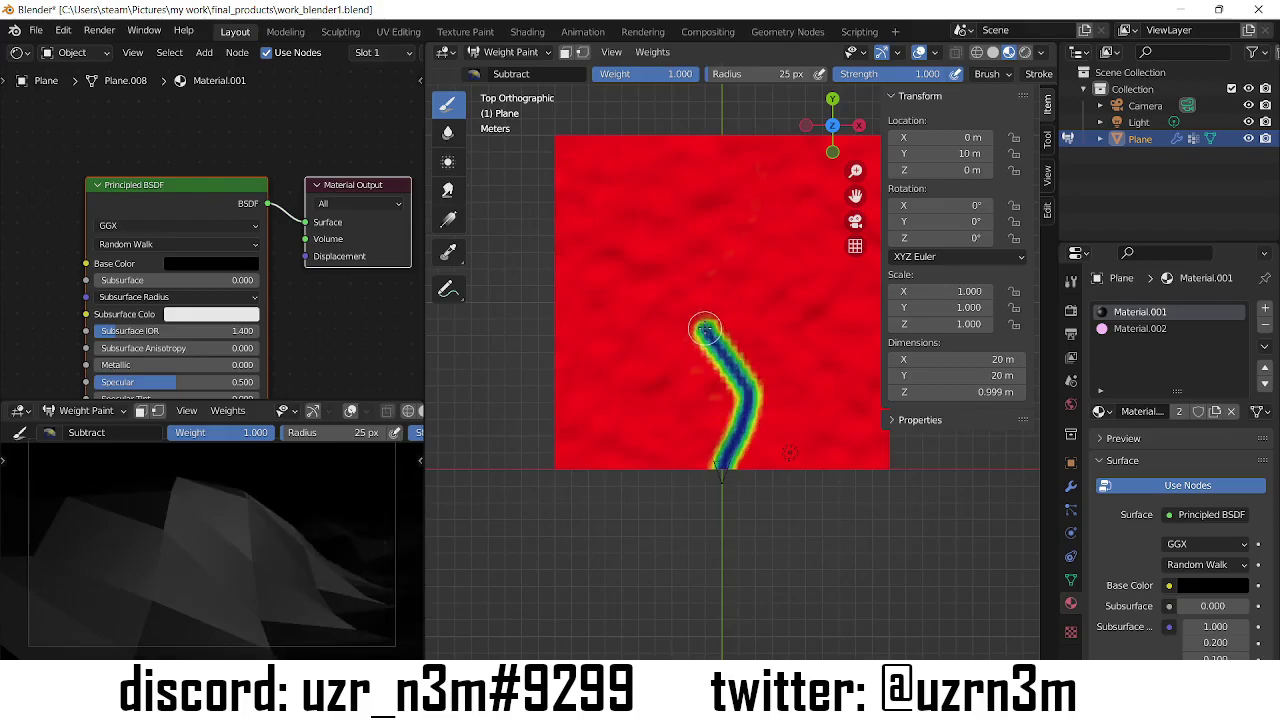
{"action": "key", "text": "ctrl+z"}
{"action": "left_click_drag", "start_coordinate": [728, 462], "coordinate": [727, 347]}
- Return to Object Mode, inspect the camera, and reselect the terrain plane
{"action": "left_click", "coordinate": [510, 52]}
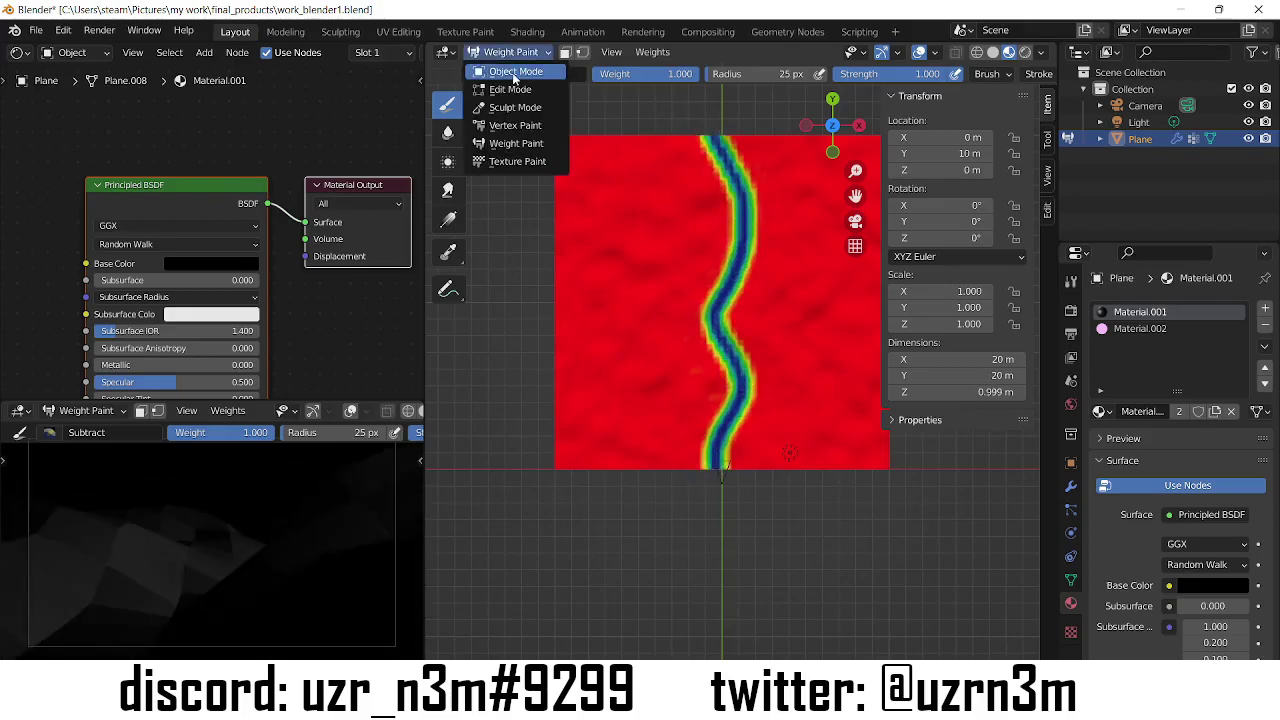
{"action": "left_click", "coordinate": [525, 69]}
{"action": "middle_click_drag", "start_coordinate": [628, 445], "coordinate": [665, 412]}
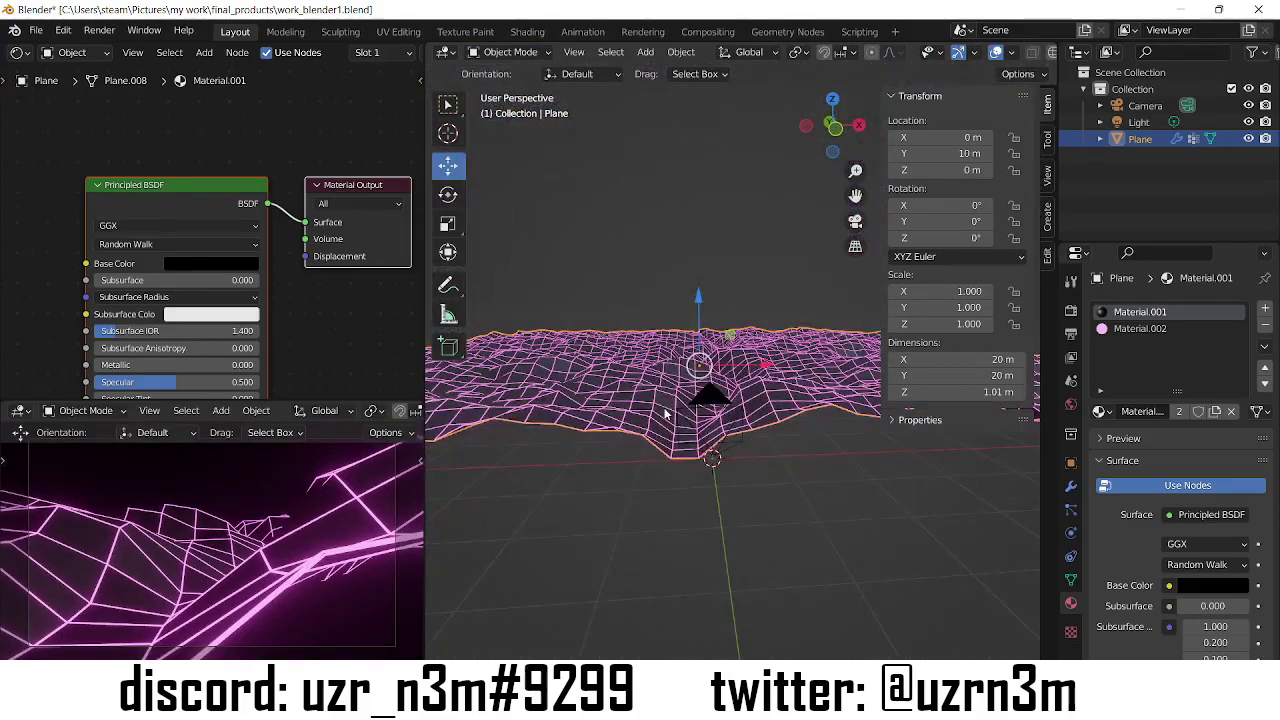
{"action": "left_click", "coordinate": [1145, 106]}
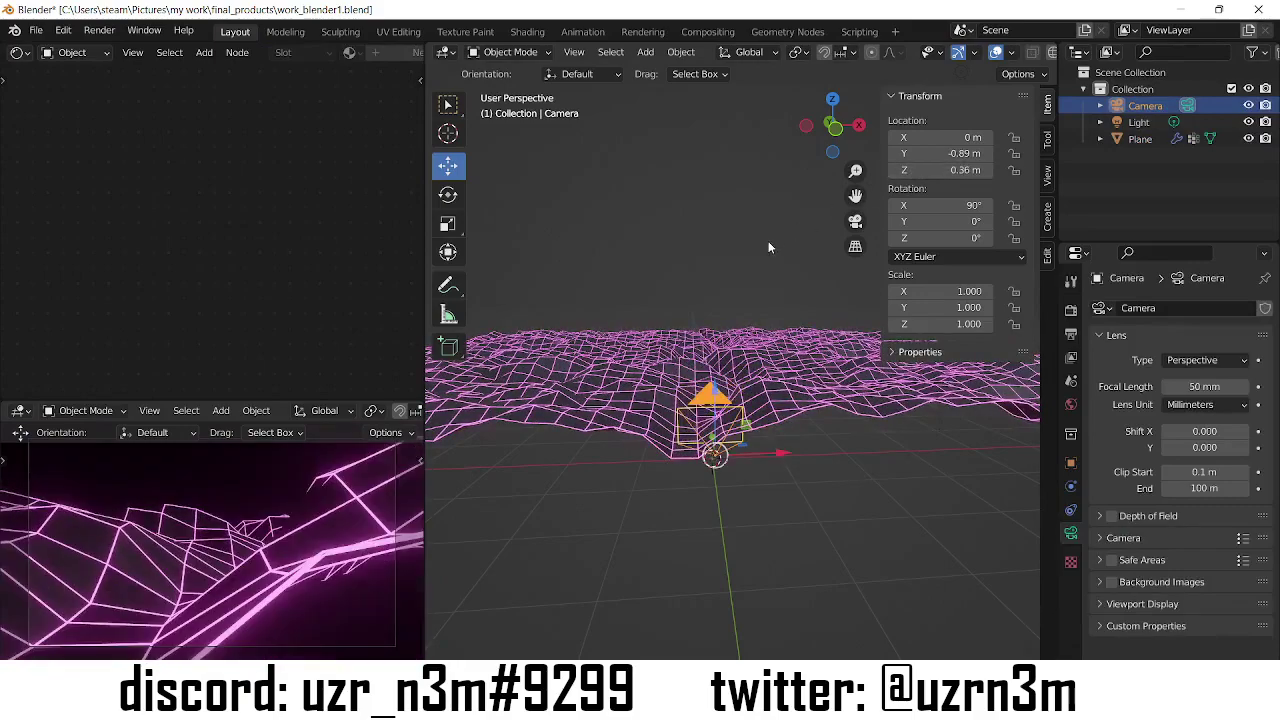
{"action": "left_click", "coordinate": [600, 350]}
- Back in Weight Paint top view, restore the stray channel to full weight with Add
{"action": "left_click", "coordinate": [510, 52]}
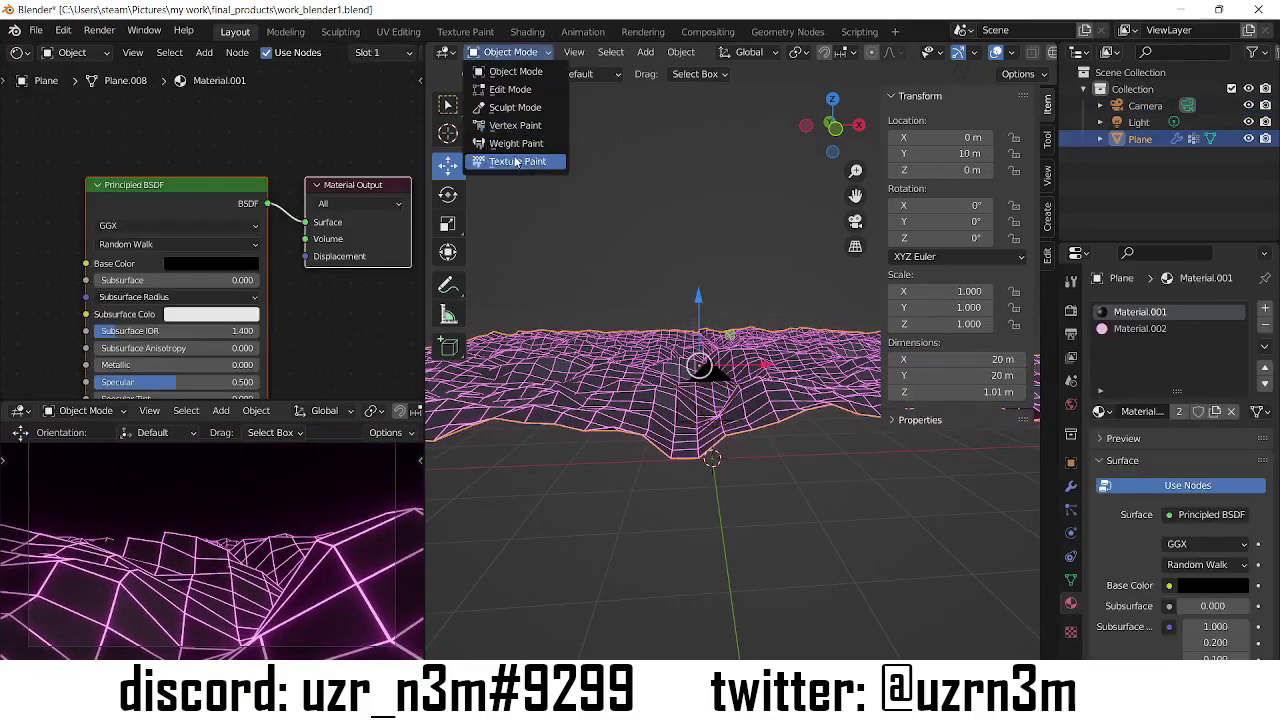
{"action": "left_click", "coordinate": [516, 143]}
{"action": "left_click", "coordinate": [832, 100]}
{"action": "left_click", "coordinate": [474, 74]}
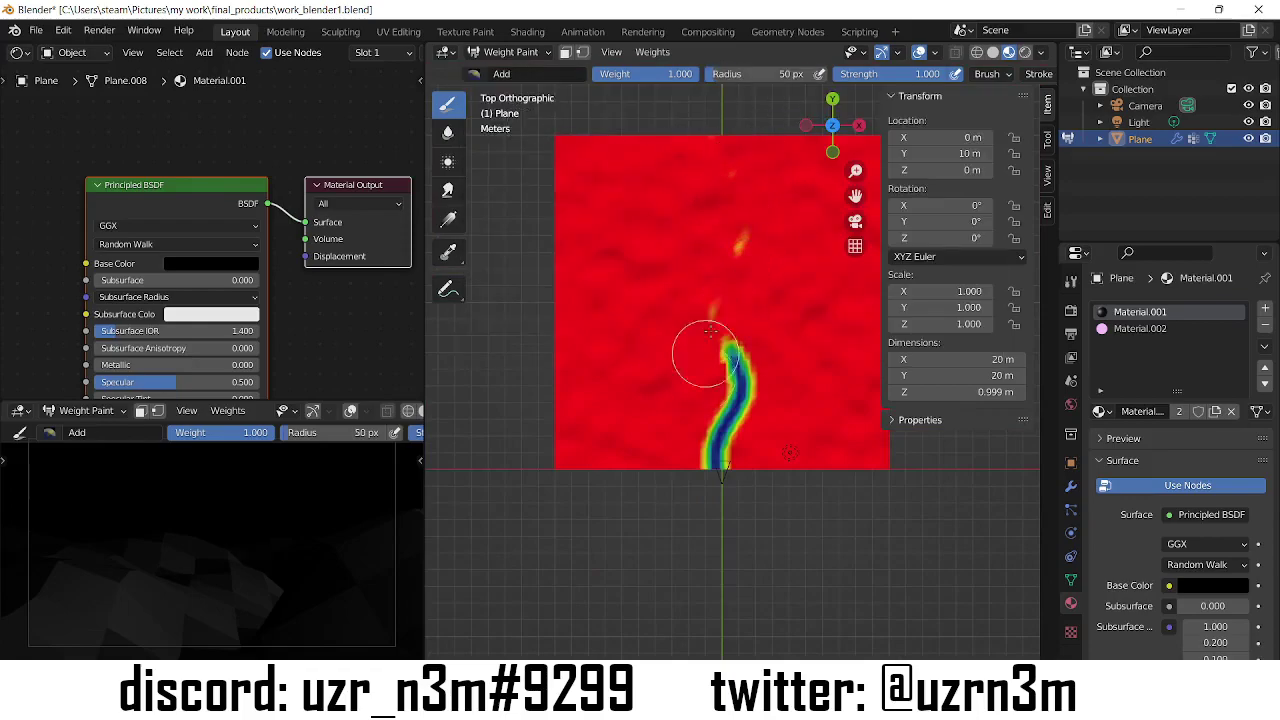
{"action": "left_click_drag", "start_coordinate": [728, 282], "coordinate": [704, 466]}
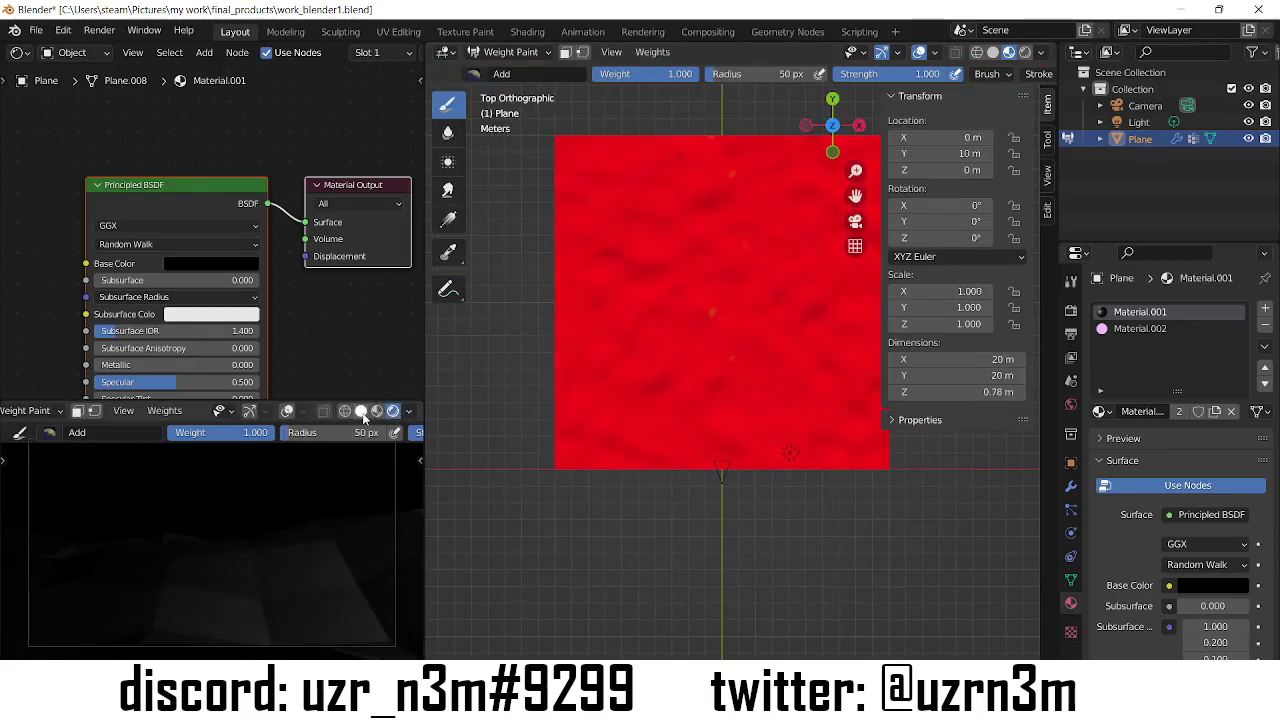
{"action": "left_click", "coordinate": [377, 411]}
- Paint a new channel from the bottom edge with the Subtract brush
{"action": "left_click", "coordinate": [511, 52]}
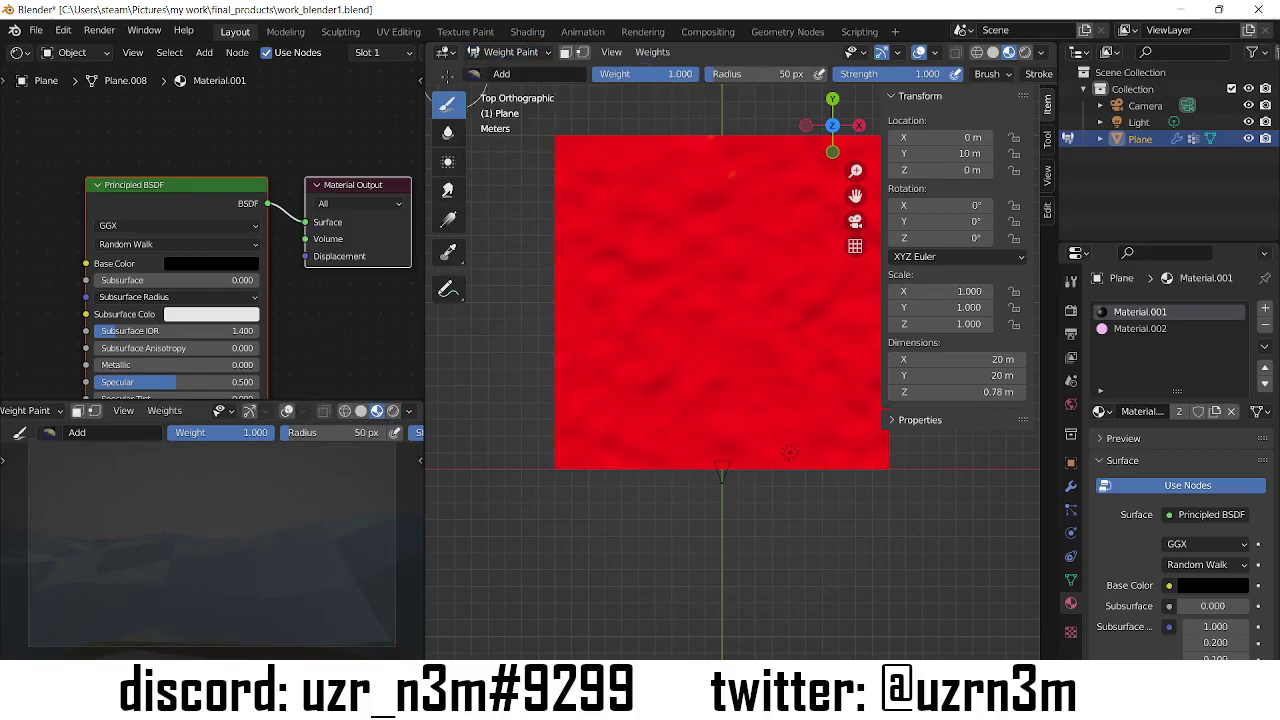
{"action": "left_click", "coordinate": [474, 74]}
{"action": "left_click", "coordinate": [896, 128]}
{"action": "left_click_drag", "start_coordinate": [720, 450], "coordinate": [719, 440]}
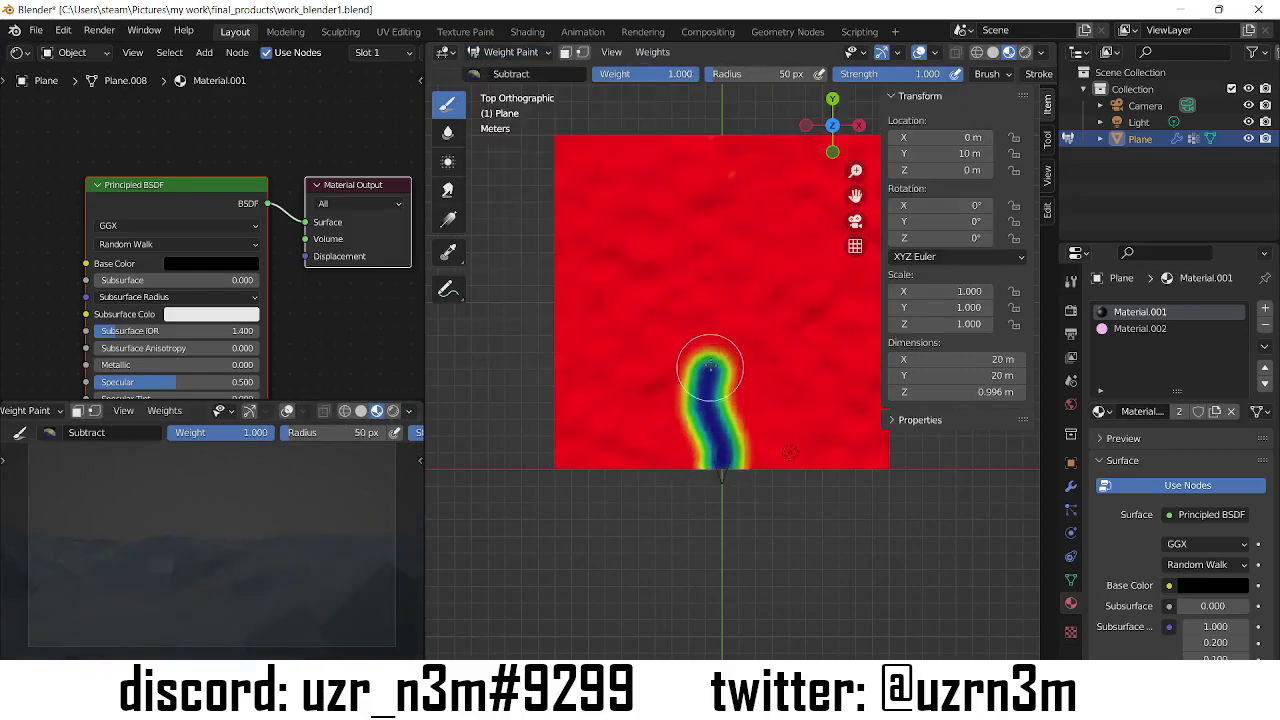
{"action": "left_click", "coordinate": [511, 52]}
- Back in Object Mode, tweak the Clouds size and drag Displace Strength to 1.400
{"action": "left_click", "coordinate": [505, 71]}
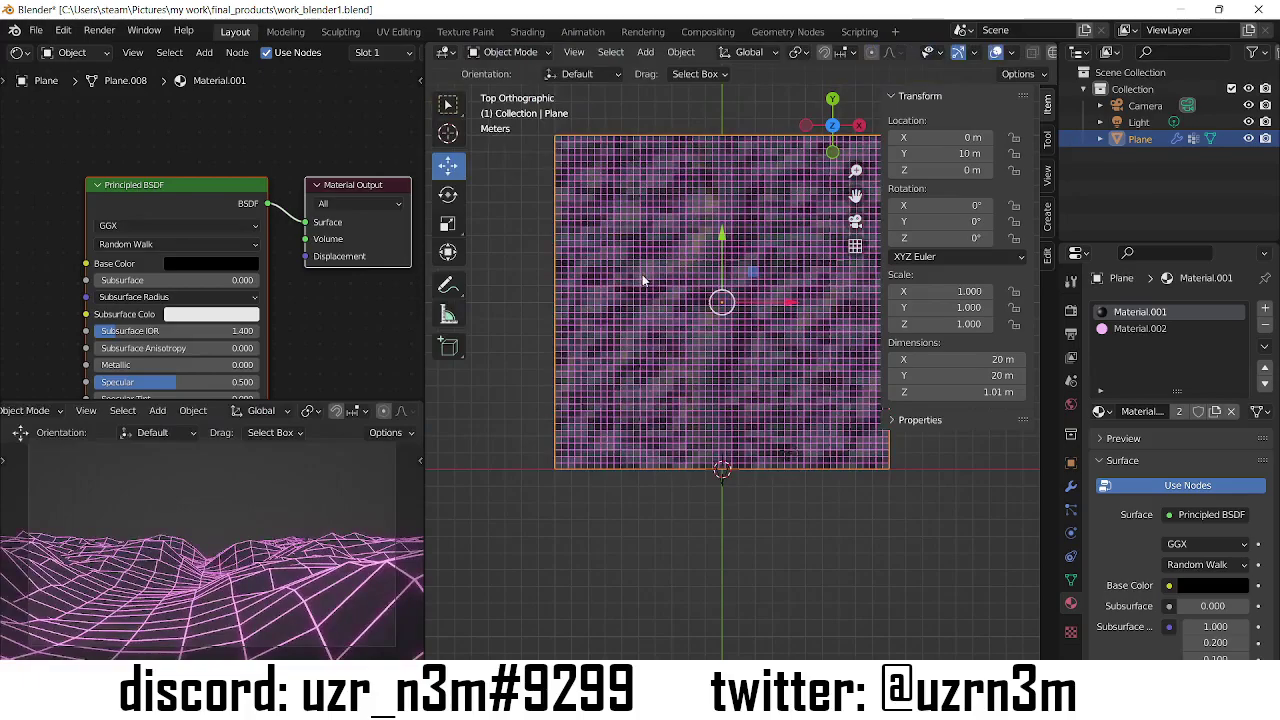
{"action": "left_click", "coordinate": [1070, 486]}
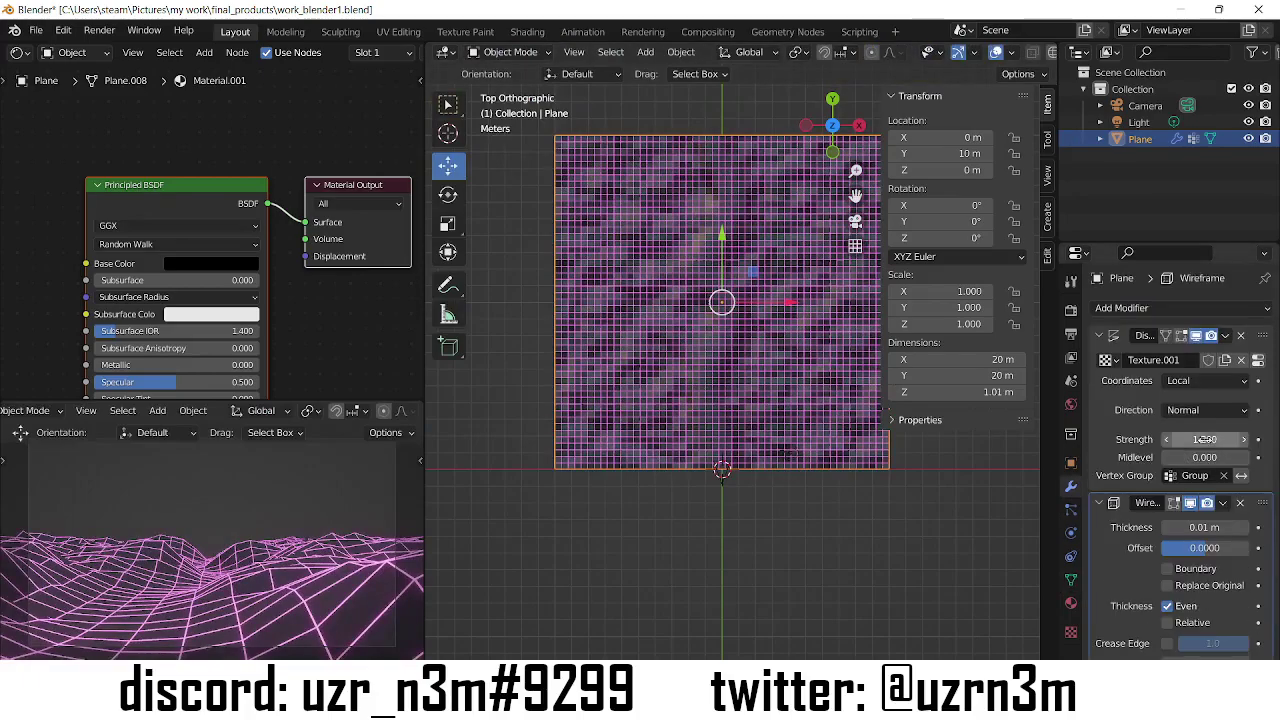
{"action": "left_click", "coordinate": [1070, 632]}
{"action": "left_click_drag", "start_coordinate": [1205, 648], "coordinate": [1215, 648]}
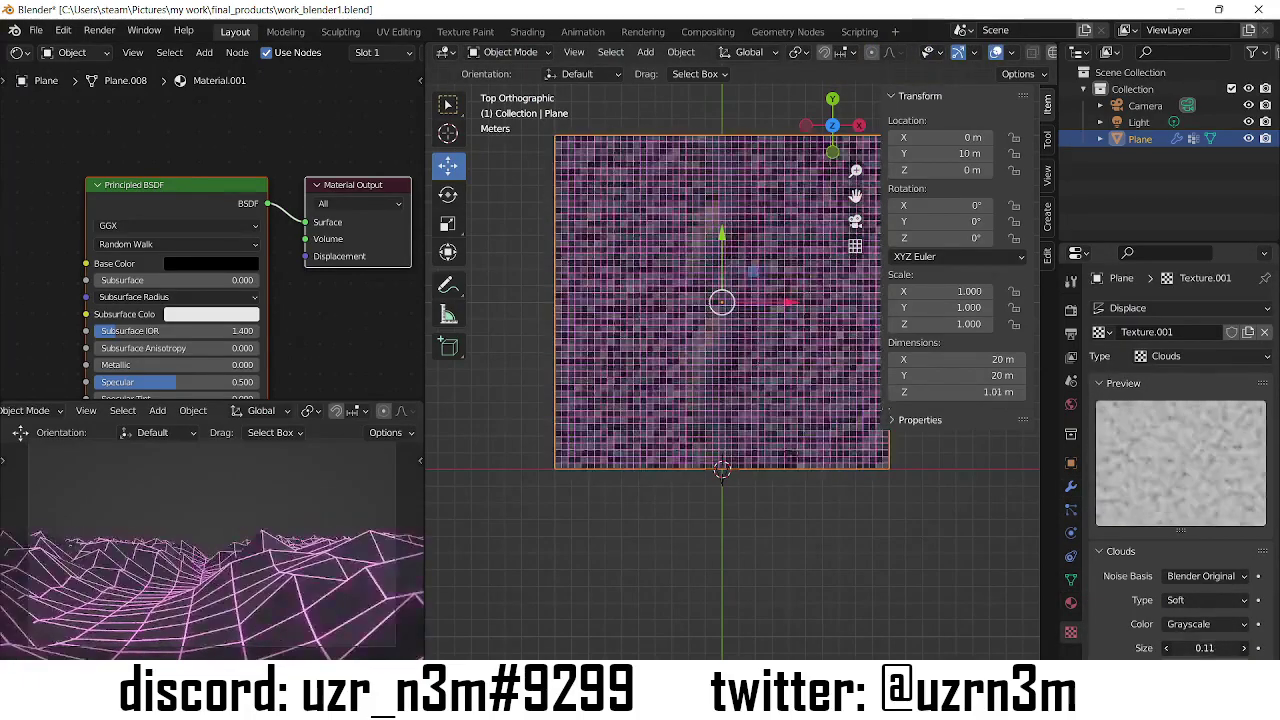
{"action": "left_click", "coordinate": [1070, 486]}
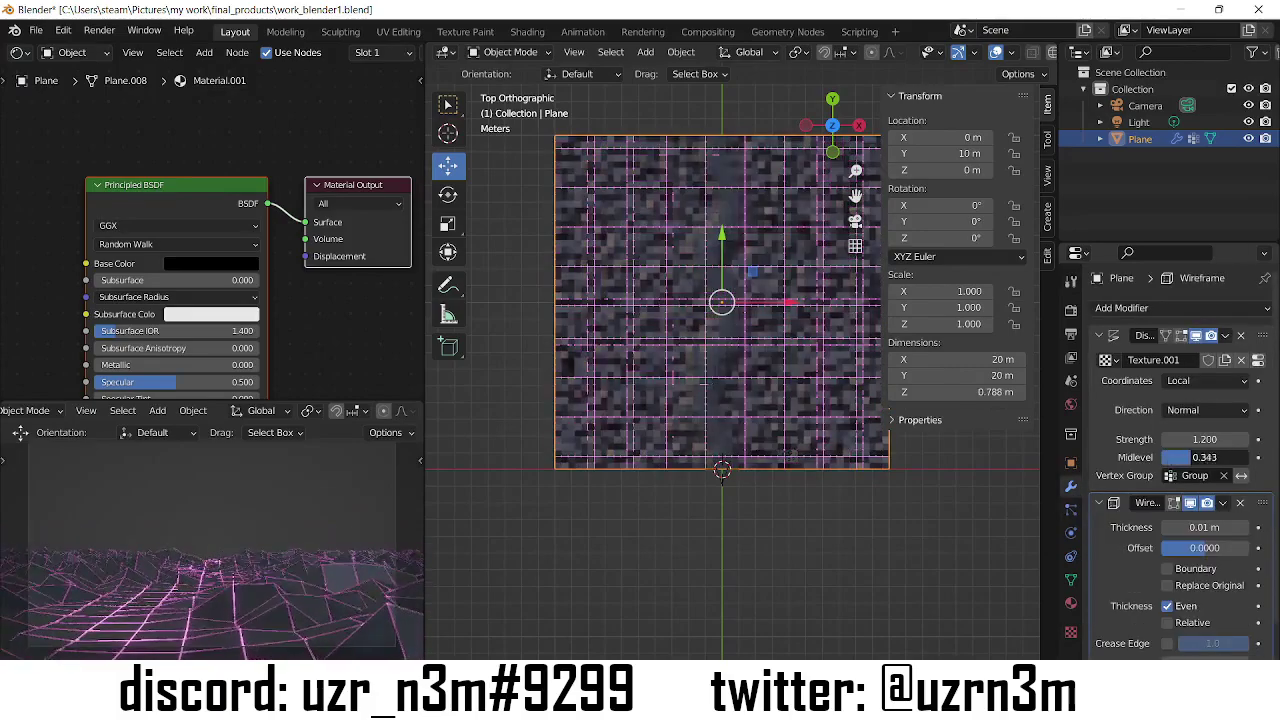
{"action": "left_click_drag", "start_coordinate": [1195, 439], "coordinate": [1215, 439]}
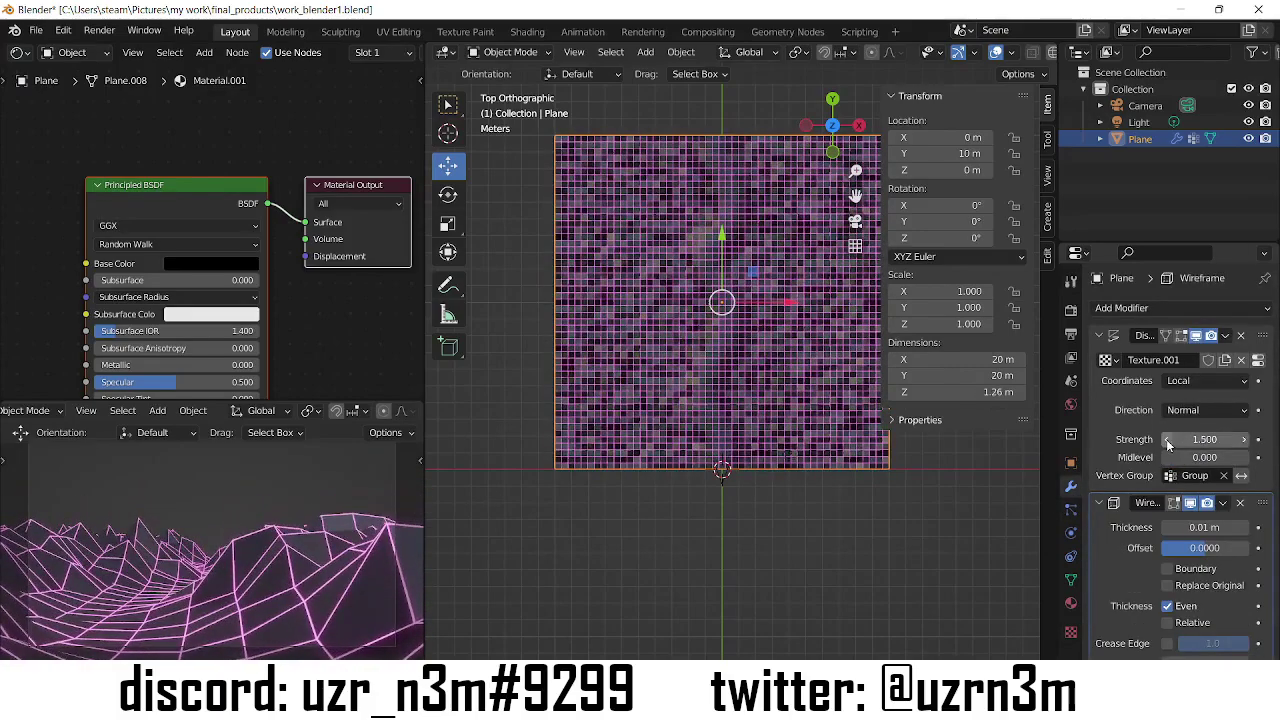
- Add a new plane, scale it by 10 and apply the scale
{"action": "left_click", "coordinate": [645, 52]}
{"action": "mouse_move", "coordinate": [669, 71]}
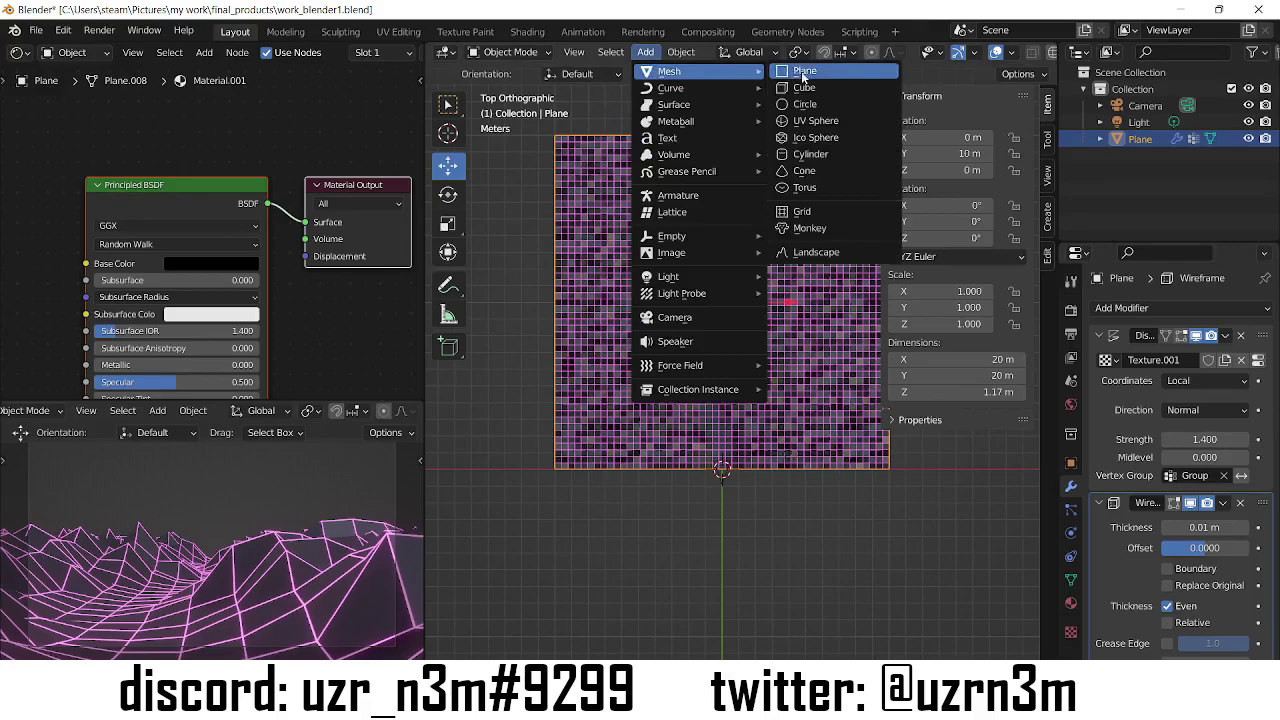
{"action": "left_click", "coordinate": [795, 78]}
{"action": "type", "text": "s"}
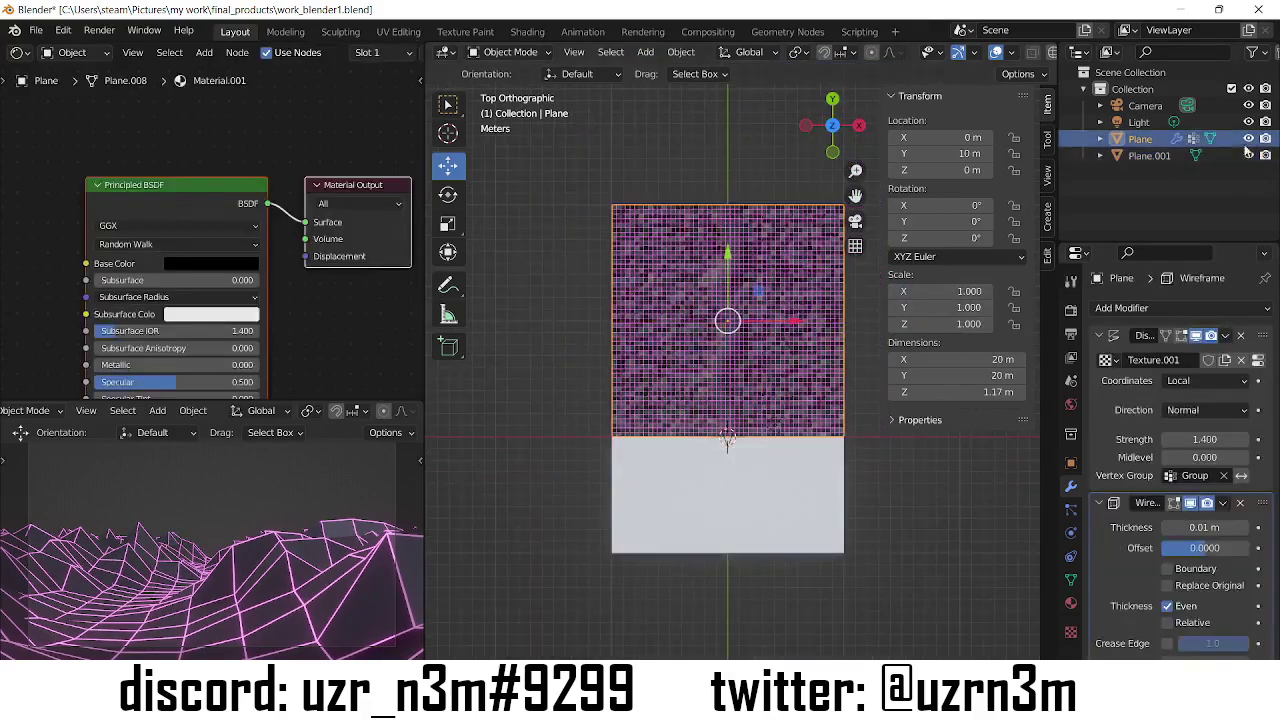
{"action": "type", "text": "10"}
{"action": "key", "text": "Return"}
{"action": "scroll", "coordinate": [708, 330], "scroll_direction": "down", "scroll_amount": 3}
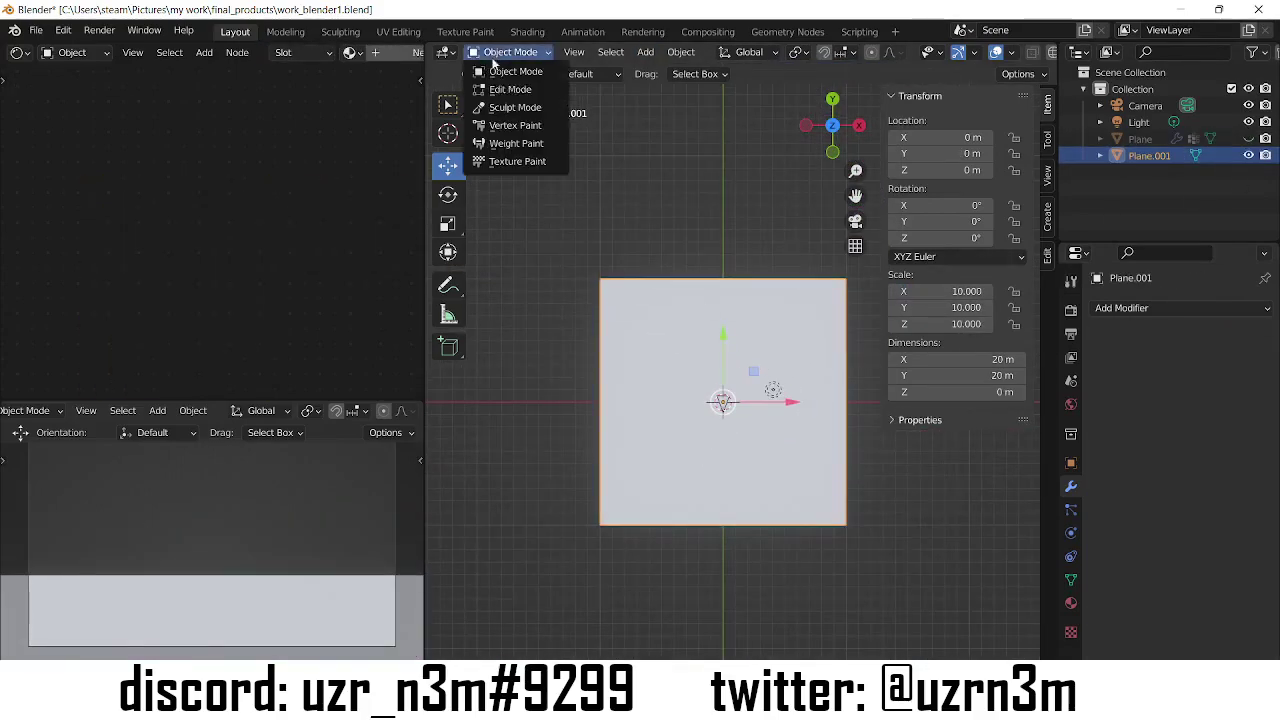
{"action": "key", "text": "ctrl+a"}
{"action": "left_click", "coordinate": [705, 332]}
- Subdivide it with 100 cuts, move it 10 m along Y, and raise it to Z 0.13 m
{"action": "key", "text": "Tab"}
{"action": "double_click", "coordinate": [586, 536]}
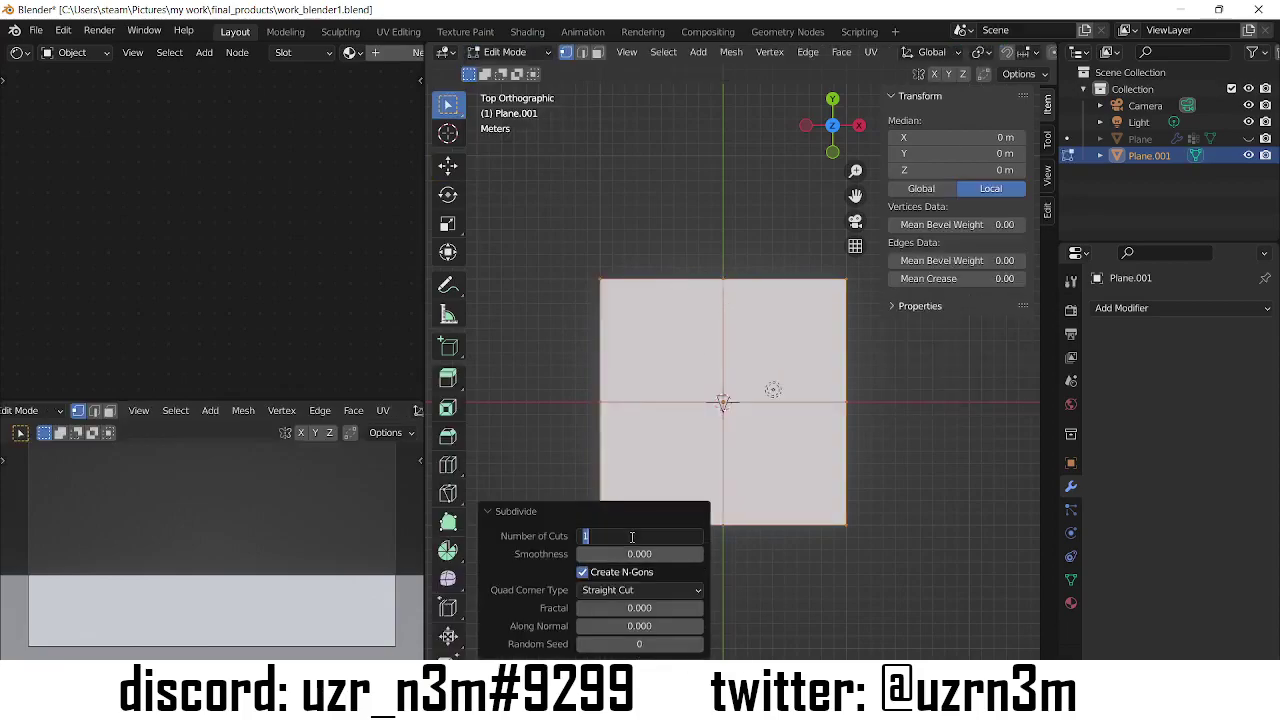
{"action": "type", "text": "100"}
{"action": "key", "text": "Return"}
{"action": "key", "text": "Tab"}
{"action": "type", "text": "gy10"}
{"action": "key", "text": "Return"}
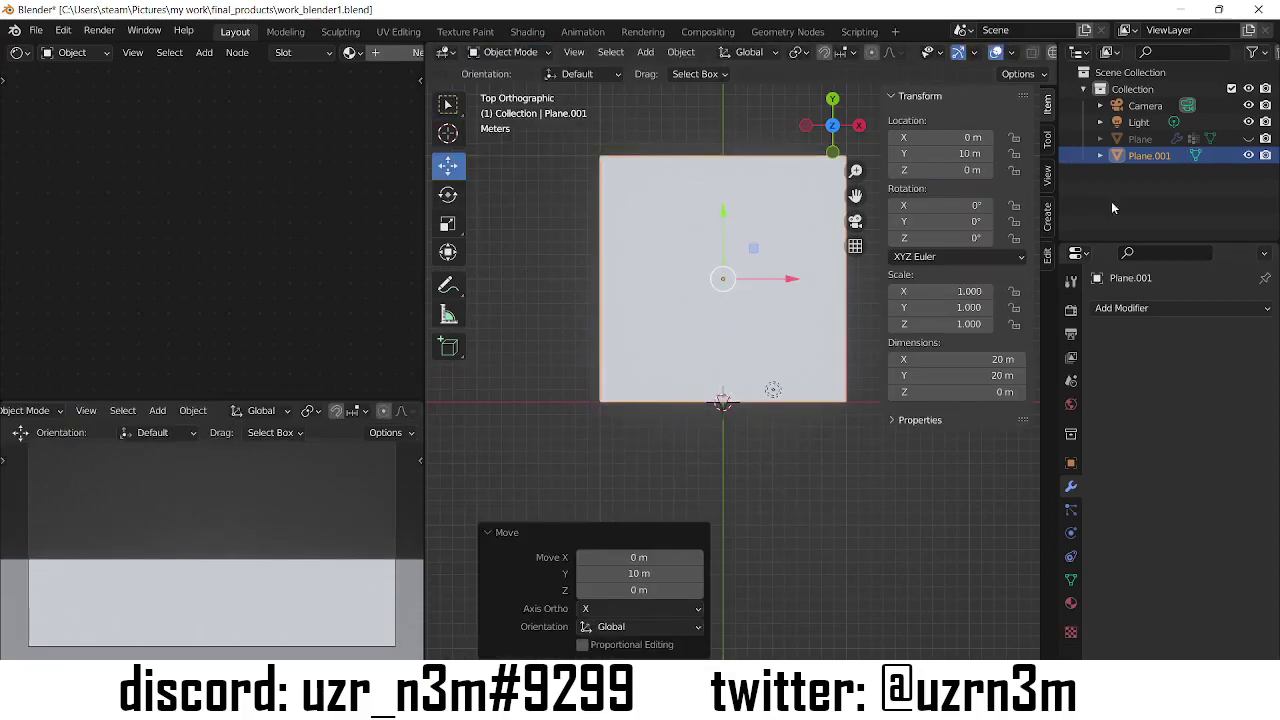
{"action": "left_click", "coordinate": [1248, 138]}
{"action": "left_click_drag", "start_coordinate": [960, 170], "coordinate": [989, 176]}
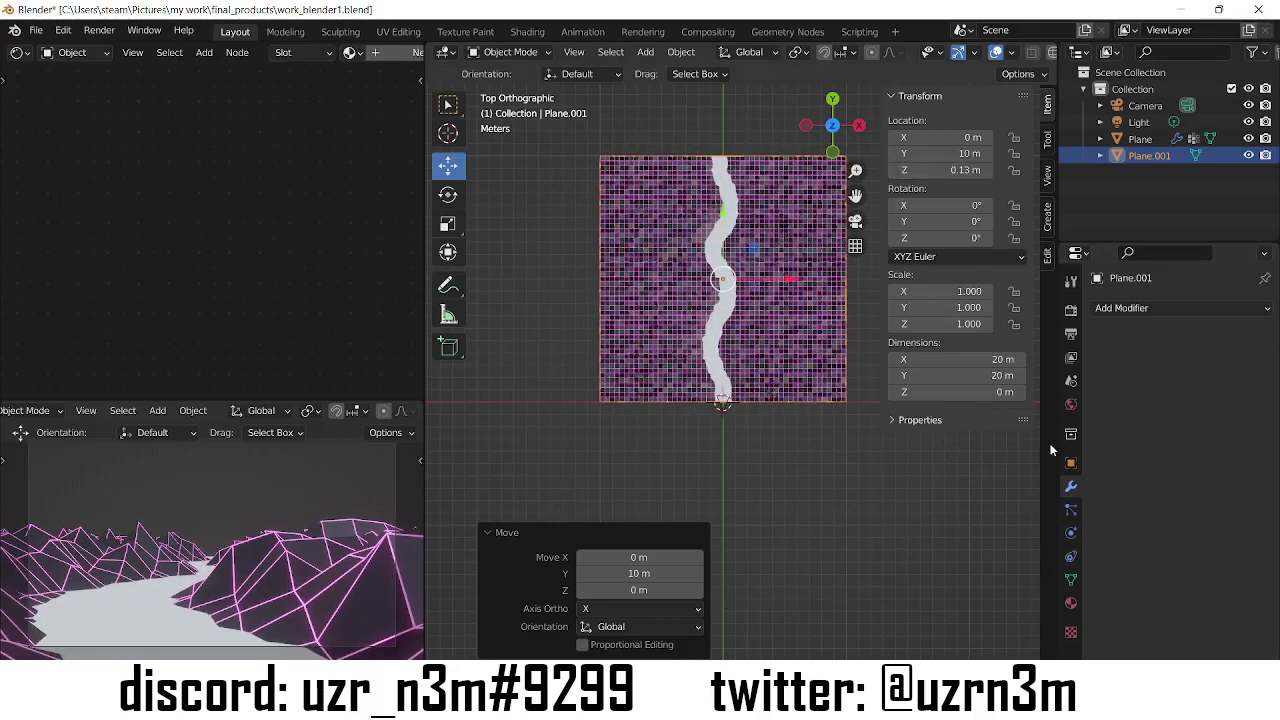
- Add a second material slot to the road plane and assign the blue emission material
{"action": "left_click", "coordinate": [1071, 580]}
{"action": "left_click", "coordinate": [1070, 603]}
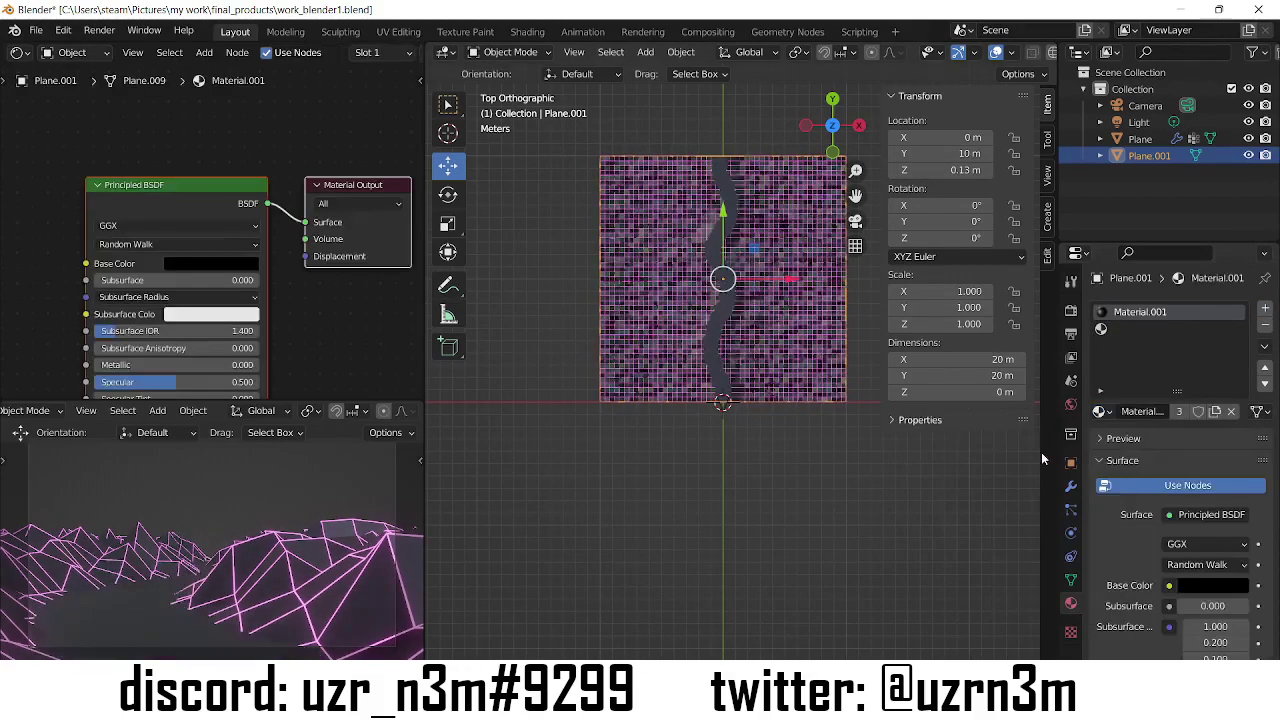
{"action": "left_click", "coordinate": [1265, 308]}
{"action": "left_click", "coordinate": [1100, 411]}
{"action": "left_click", "coordinate": [965, 470]}
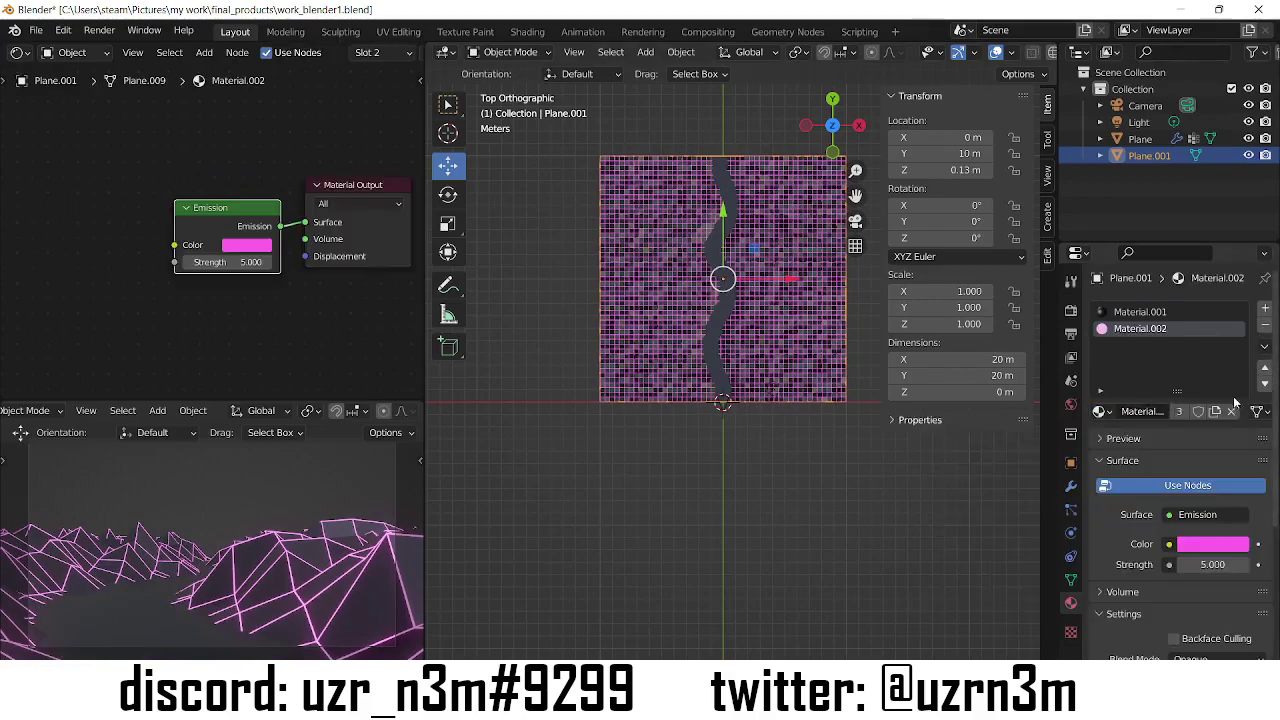
{"action": "left_click", "coordinate": [246, 245]}
{"action": "left_click", "coordinate": [1071, 462]}
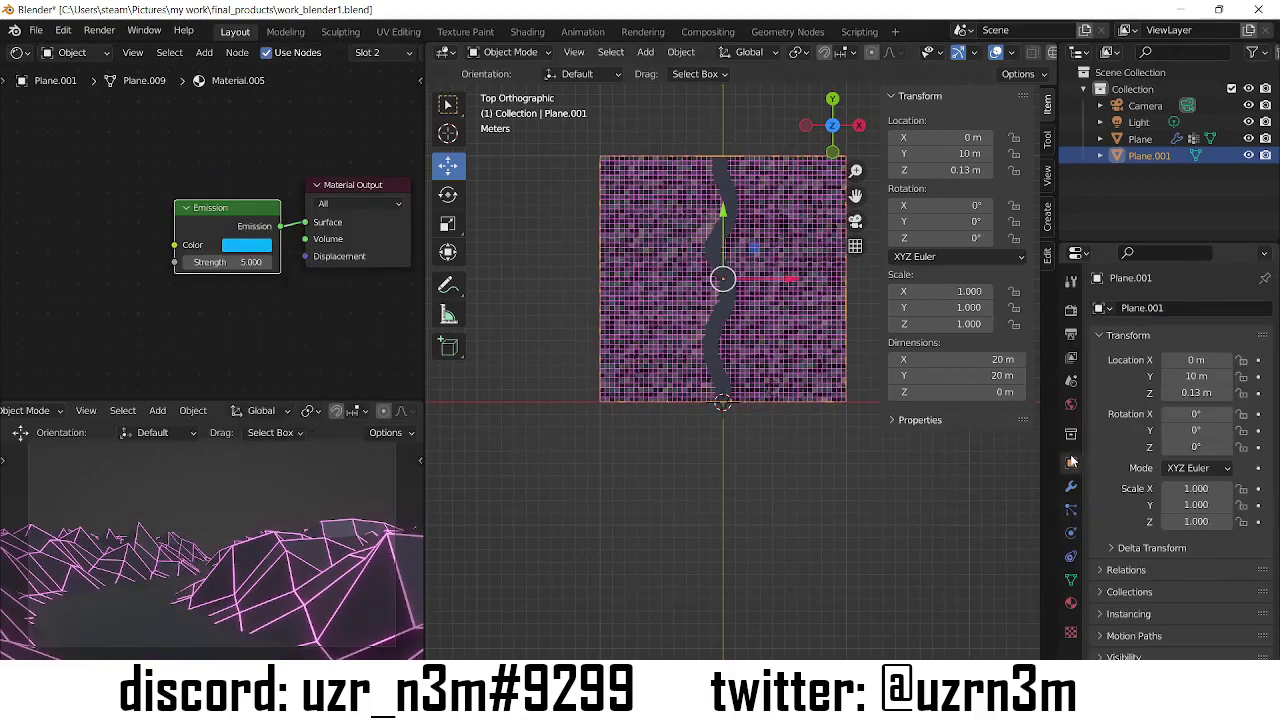
- Give the road a 0.01 m Wireframe modifier using the second material, keeping the original surface
{"action": "left_click", "coordinate": [1071, 486]}
{"action": "left_click", "coordinate": [1173, 308]}
{"action": "left_click", "coordinate": [934, 605]}
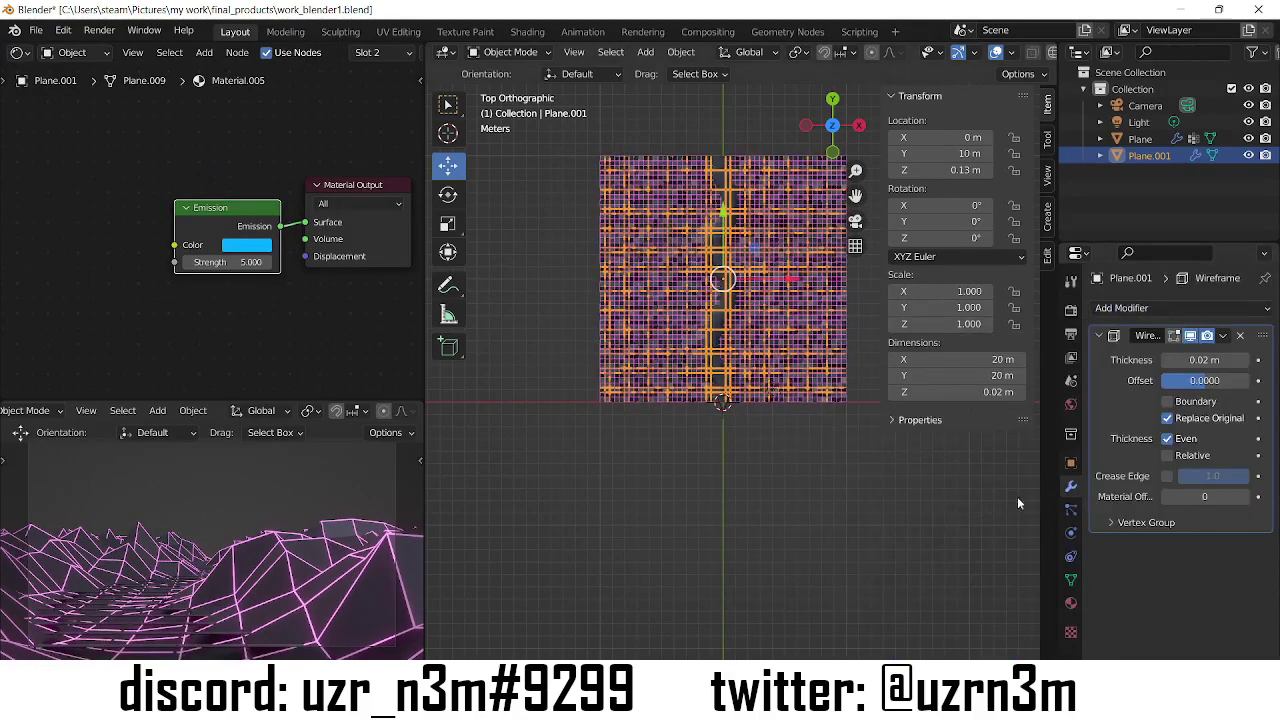
{"action": "left_click", "coordinate": [1245, 496]}
{"action": "left_click", "coordinate": [1167, 418]}
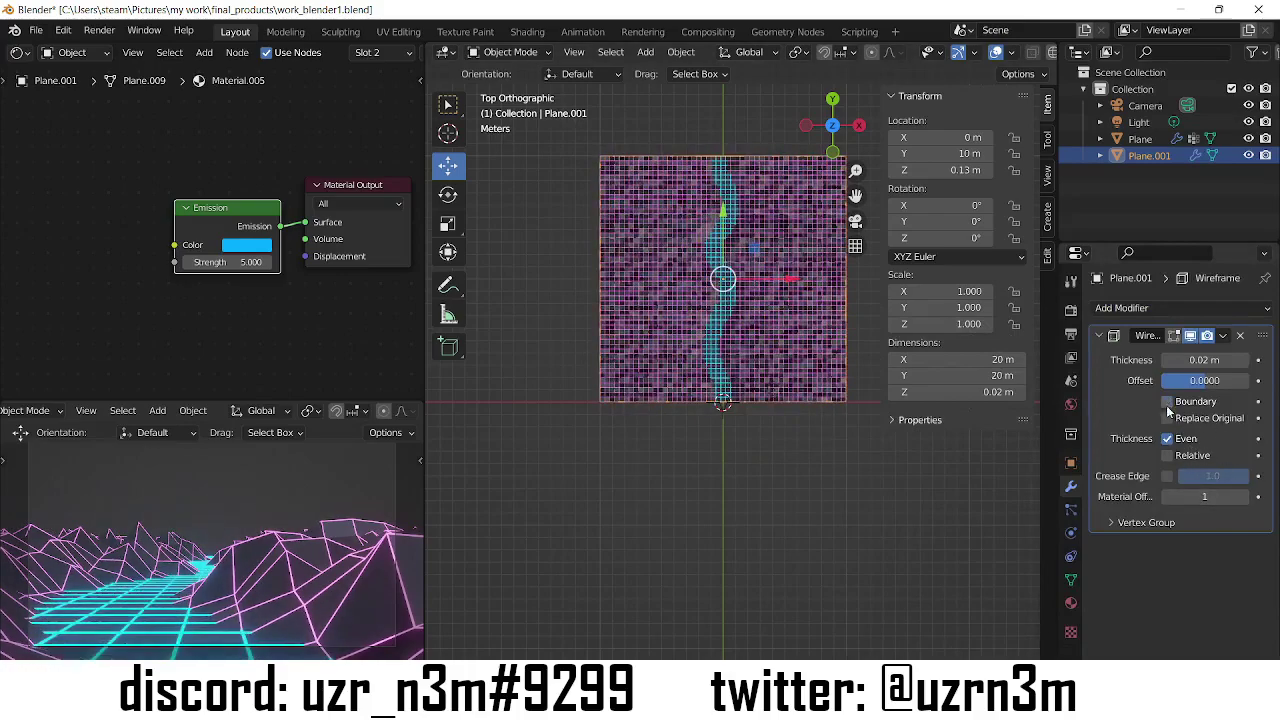
{"action": "key", "text": "Return"}
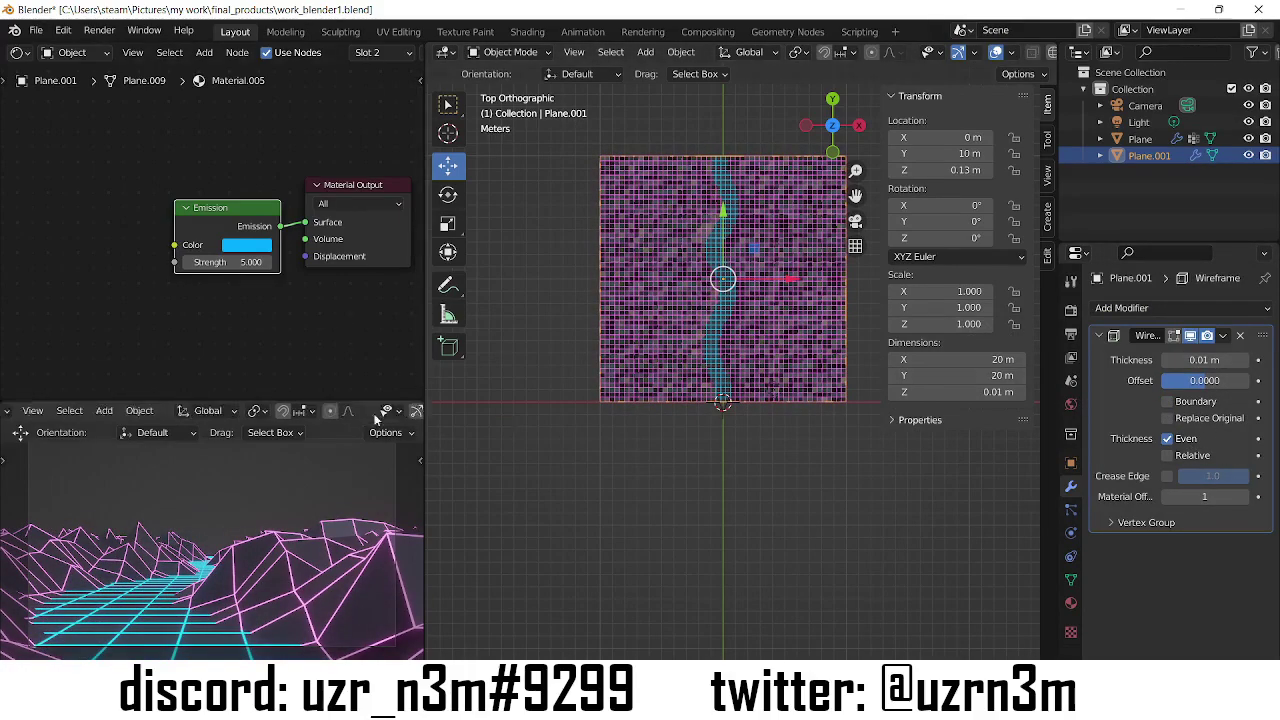
{"action": "scroll", "coordinate": [376, 414], "scroll_direction": "down", "scroll_amount": 5}
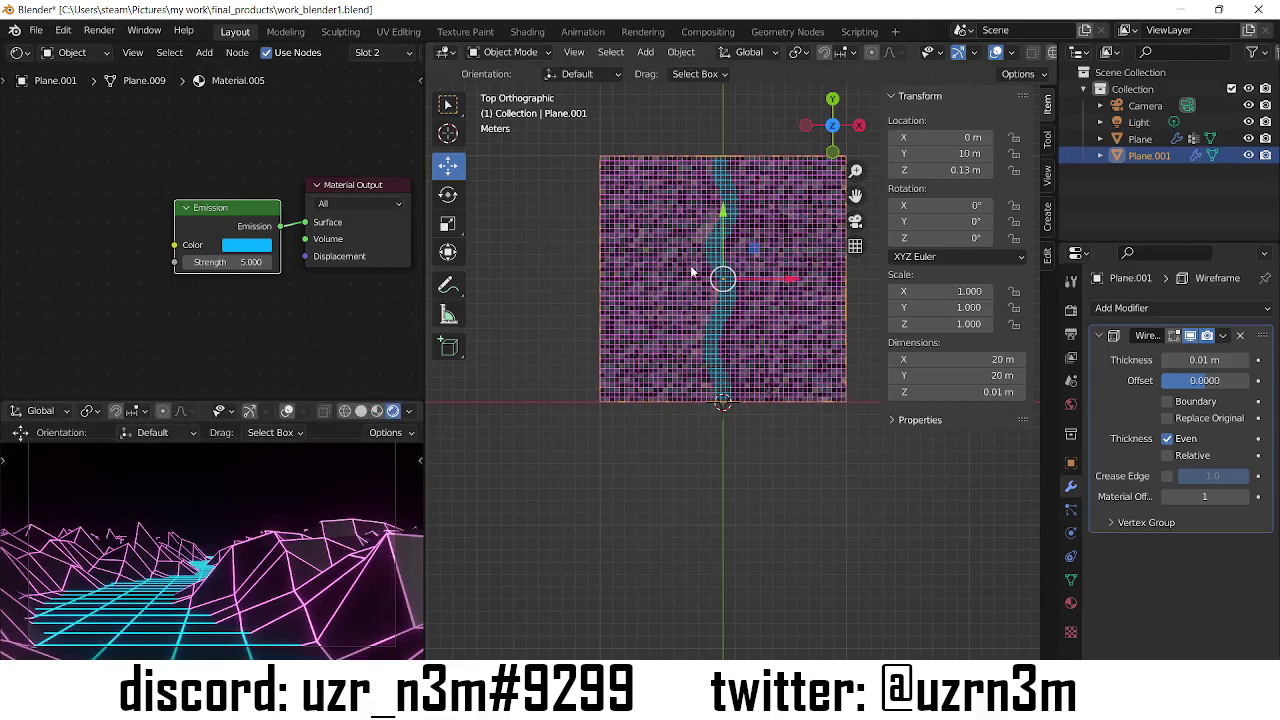
- Shift the camera slightly sideways by dragging its Location X
{"action": "left_click", "coordinate": [730, 138]}
{"action": "middle_click_drag", "start_coordinate": [730, 138], "coordinate": [1019, 204]}
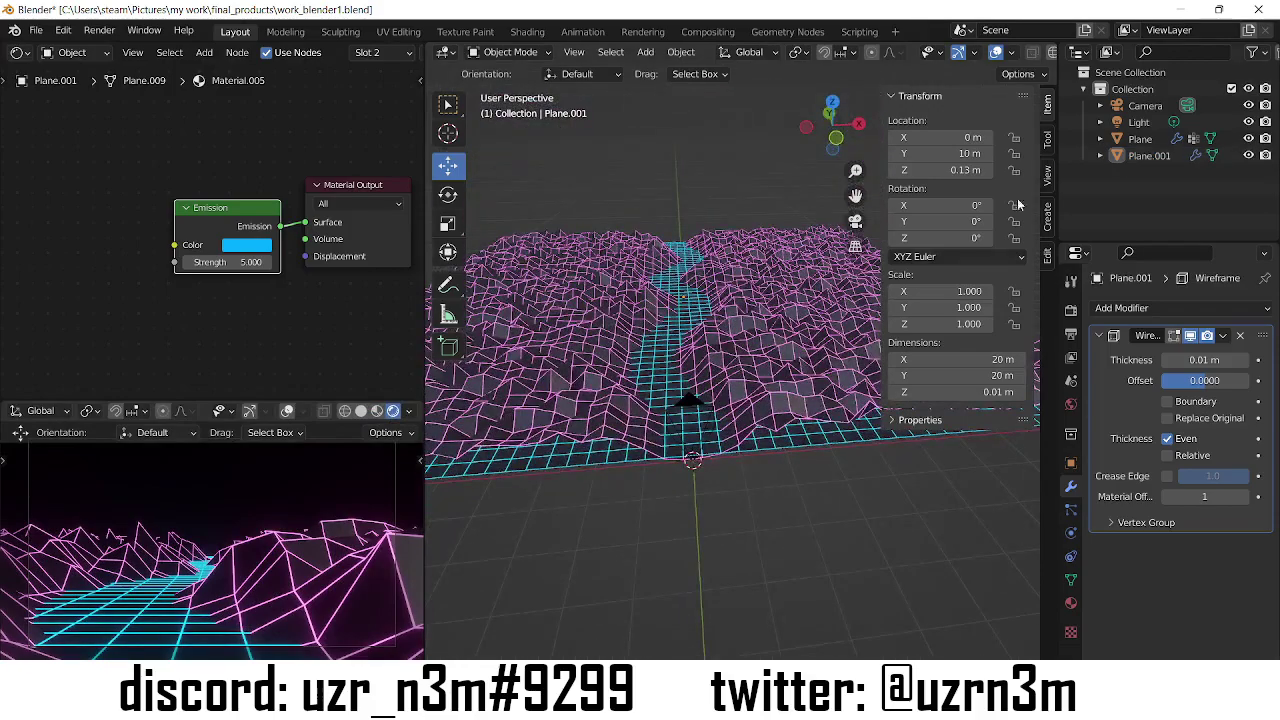
{"action": "left_click", "coordinate": [1162, 106]}
{"action": "mouse_move", "coordinate": [945, 137]}
{"action": "left_mouse_down"}
{"action": "mouse_move", "coordinate": [900, 137]}
{"action": "mouse_move", "coordinate": [990, 137]}
{"action": "left_mouse_up"}
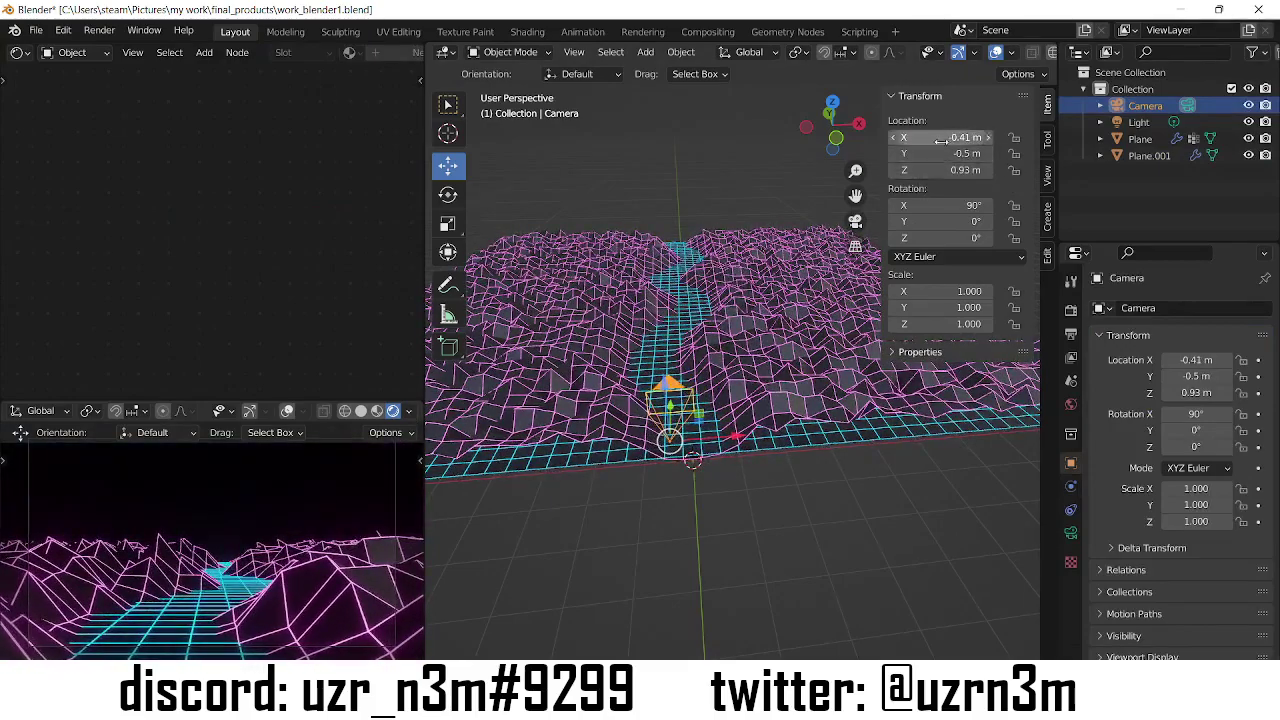
{"action": "scroll", "coordinate": [754, 290], "scroll_direction": "down", "scroll_amount": 5}
{"action": "middle_click_drag", "start_coordinate": [720, 270], "coordinate": [754, 290]}
{"action": "left_click", "coordinate": [645, 52]}
- Add a cube at the origin, raise it 4 m with G Z 4, and set Scale Z to 3
{"action": "left_click", "coordinate": [826, 100]}
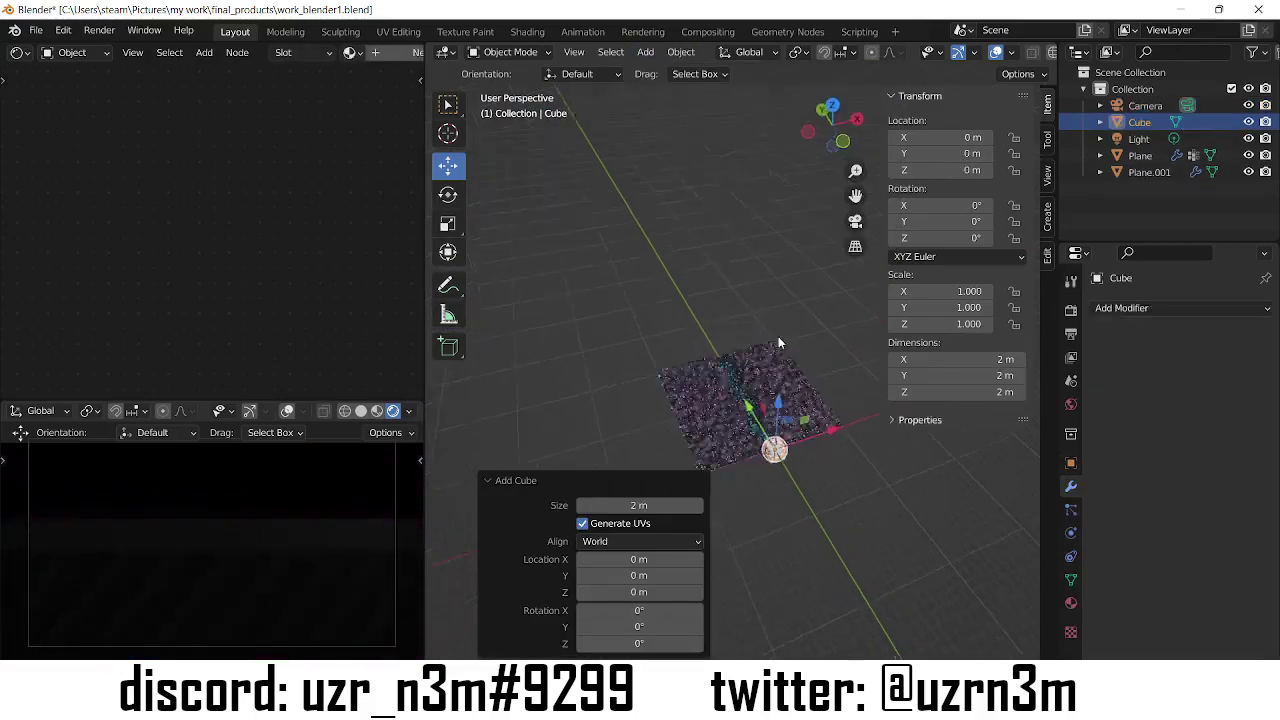
{"action": "middle_click_drag", "start_coordinate": [778, 343], "coordinate": [790, 300]}
{"action": "type", "text": "gz4"}
{"action": "key", "text": "Return"}
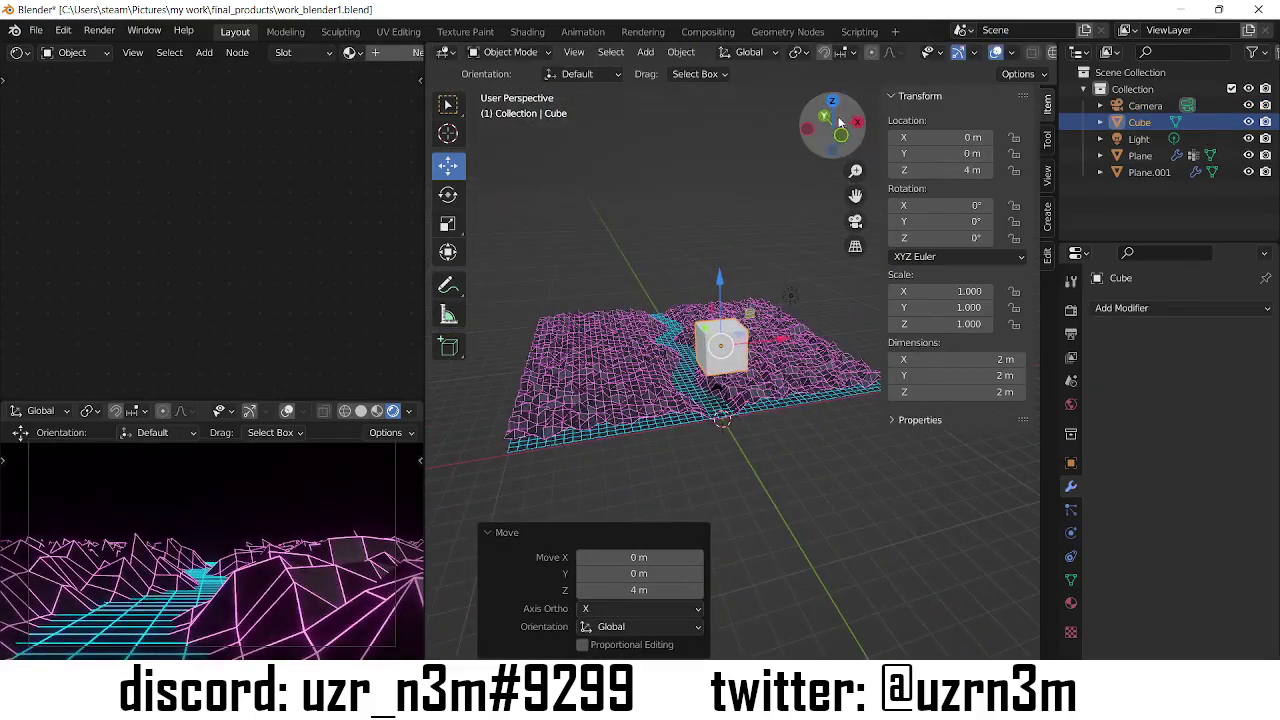
{"action": "left_click", "coordinate": [841, 132]}
{"action": "double_click", "coordinate": [960, 323]}
{"action": "type", "text": "3"}
{"action": "key", "text": "Return"}
{"action": "mouse_move", "coordinate": [710, 294]}
{"action": "middle_mouse_down"}
{"action": "mouse_move", "coordinate": [700, 190]}
{"action": "mouse_move", "coordinate": [743, 315]}
{"action": "mouse_move", "coordinate": [740, 256]}
{"action": "mouse_move", "coordinate": [722, 308]}
{"action": "middle_mouse_up"}
- Subdivide the tower mesh into a grid and set its origin to the 3D cursor at its base
{"action": "key", "text": "Tab"}
{"action": "left_click", "coordinate": [448, 408]}
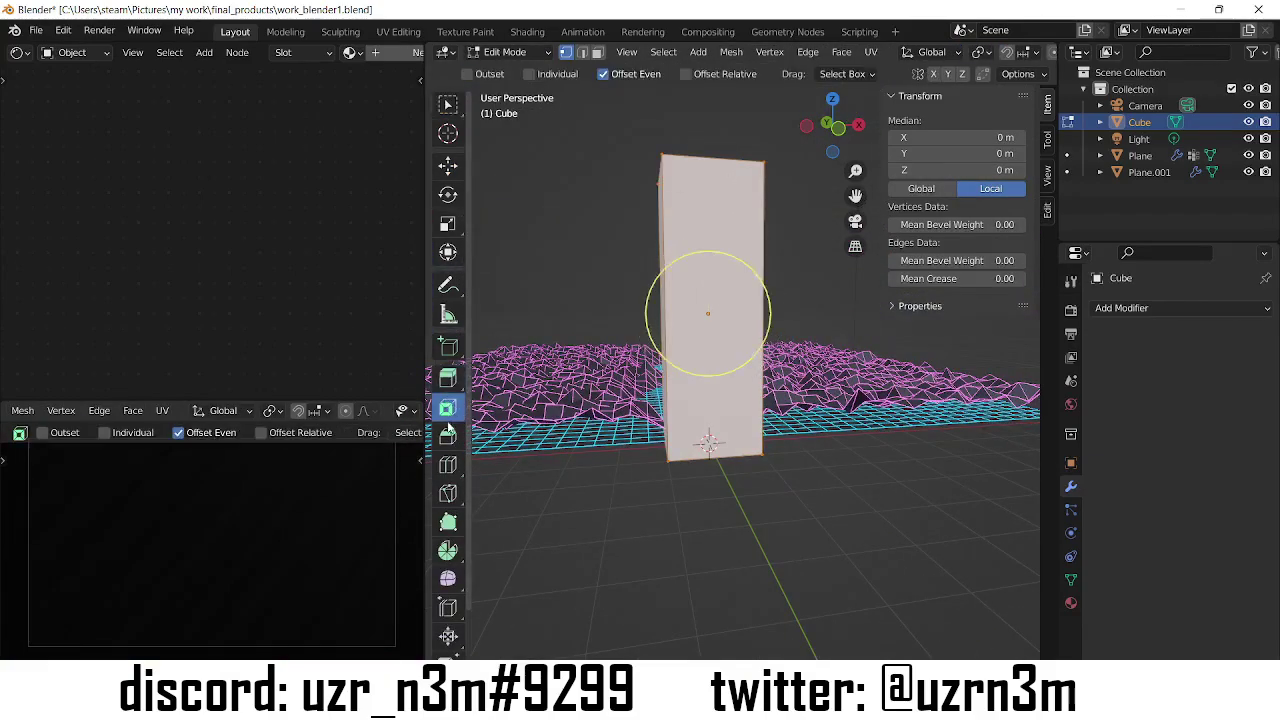
{"action": "right_click", "coordinate": [695, 190]}
{"action": "left_click", "coordinate": [695, 190]}
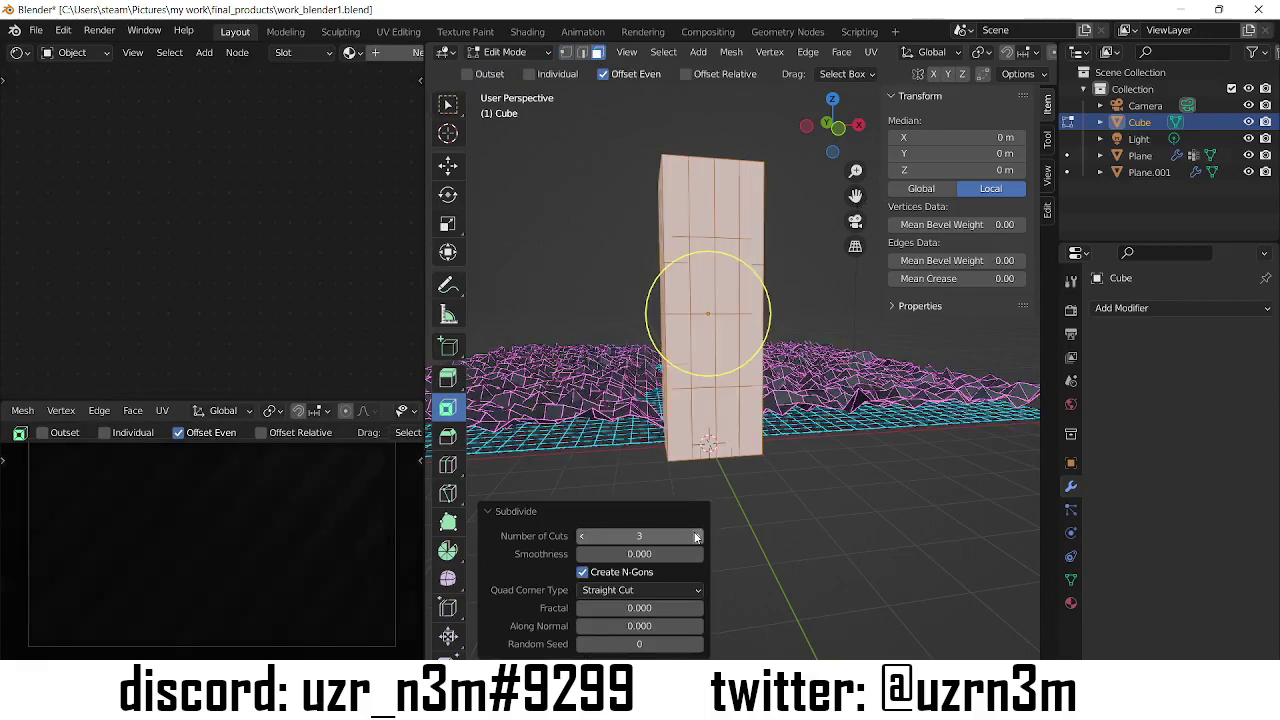
{"action": "key", "text": "Tab"}
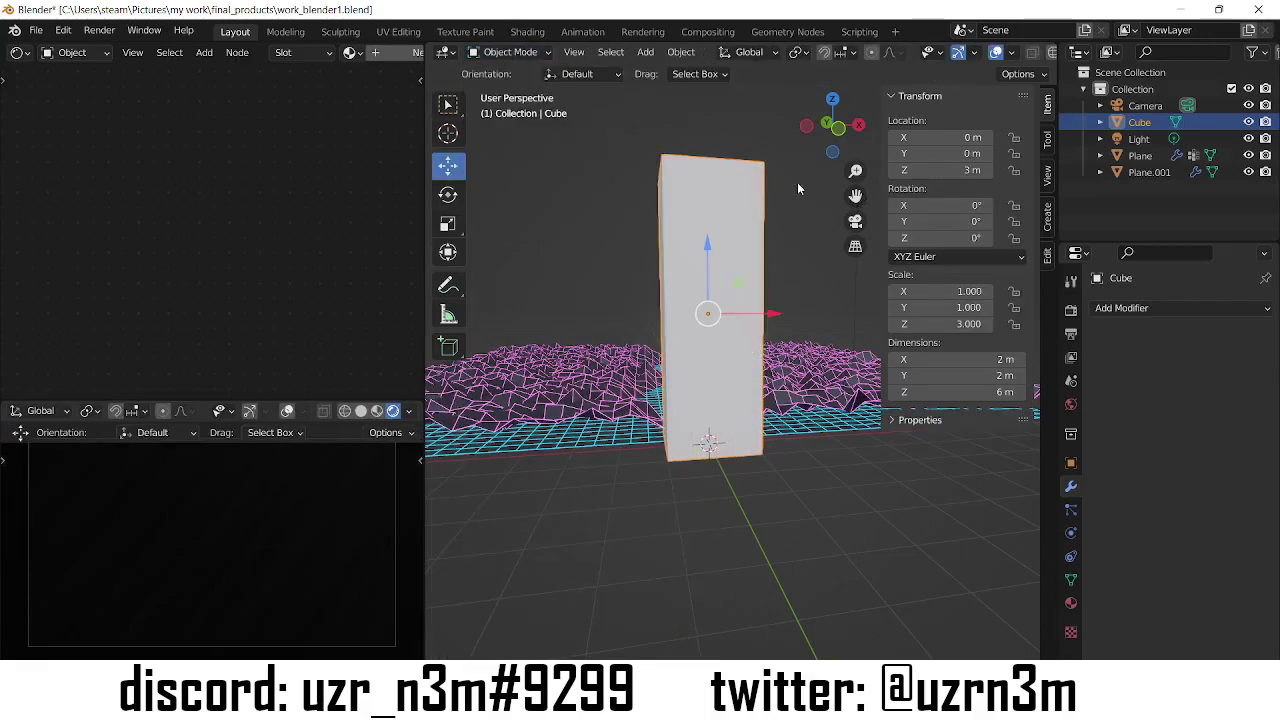
{"action": "right_click", "coordinate": [700, 120]}
{"action": "left_click", "coordinate": [811, 158]}
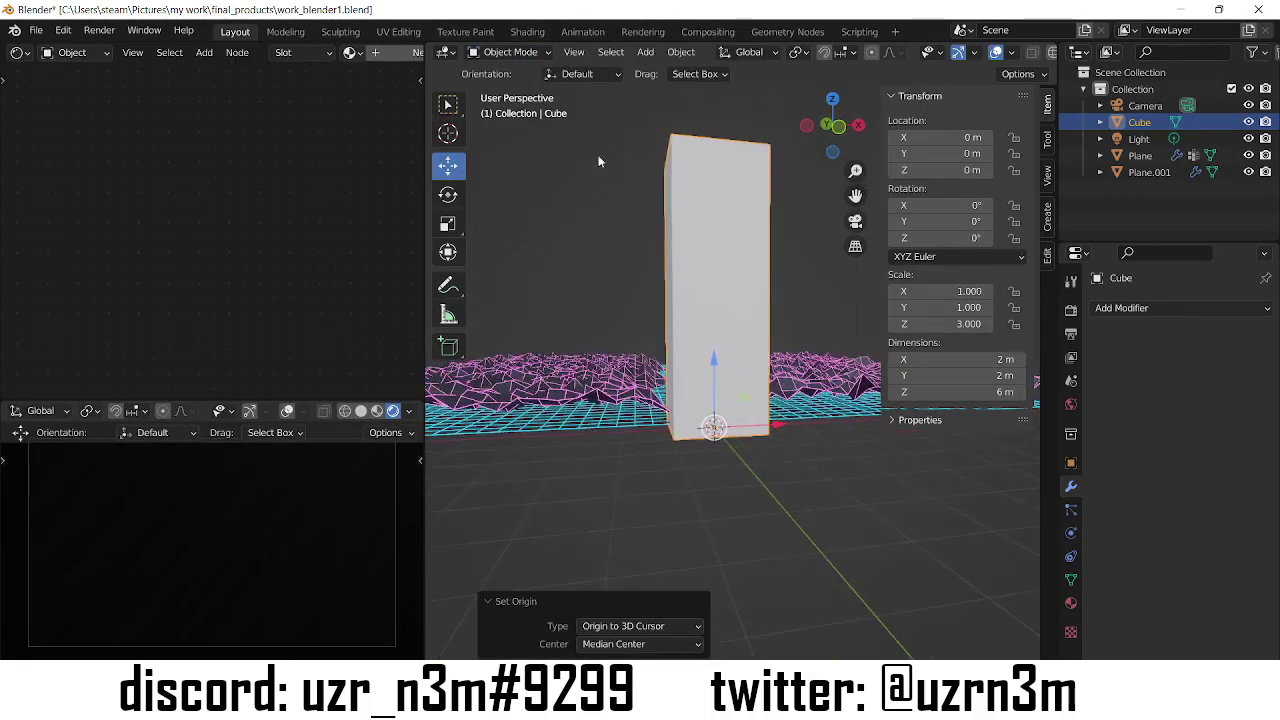
- Add a Wireframe modifier keeping the original, and assign Material.001 to the tower
{"action": "left_click", "coordinate": [1150, 308]}
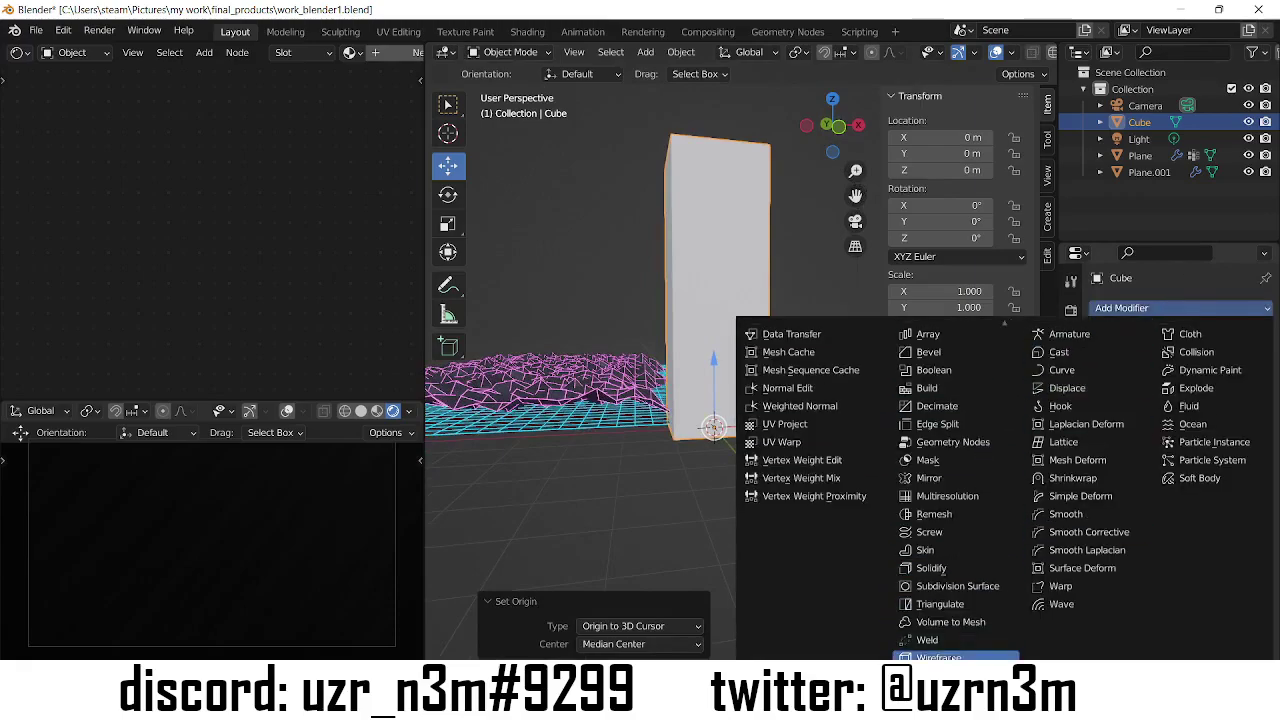
{"action": "left_click", "coordinate": [950, 653]}
{"action": "left_click", "coordinate": [1167, 418]}
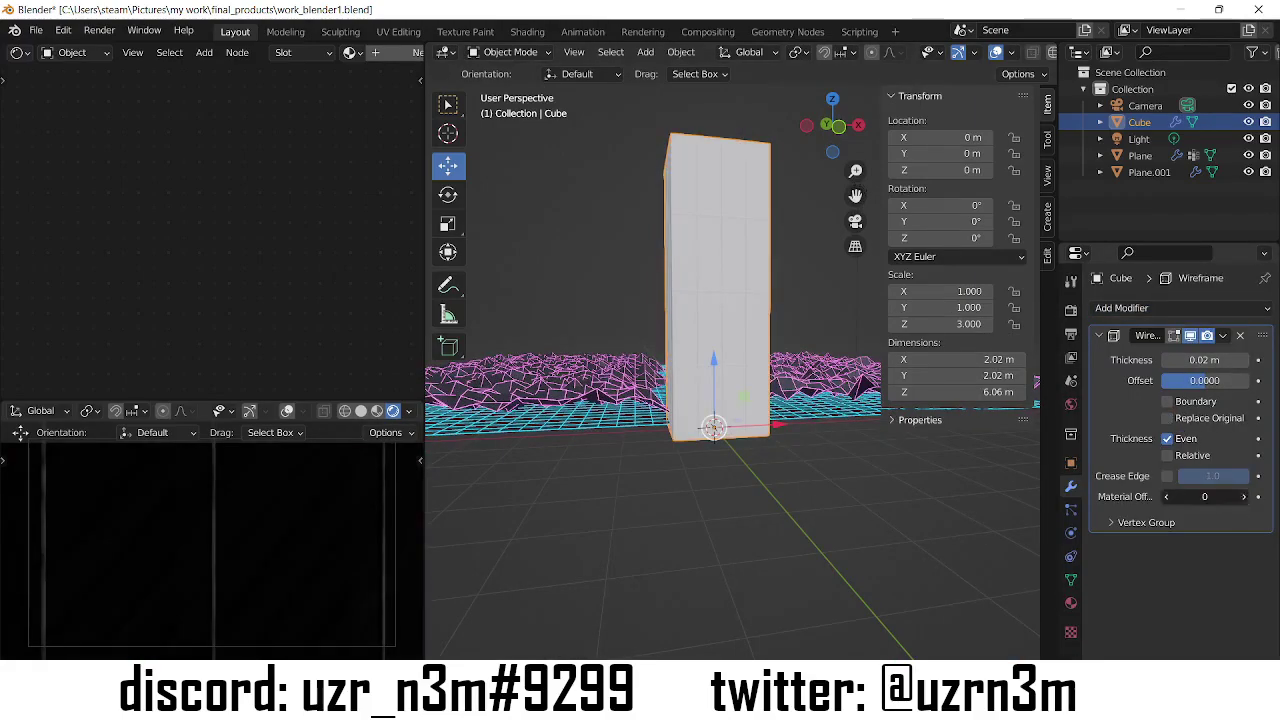
{"action": "left_click", "coordinate": [1070, 604]}
{"action": "left_click", "coordinate": [1101, 411]}
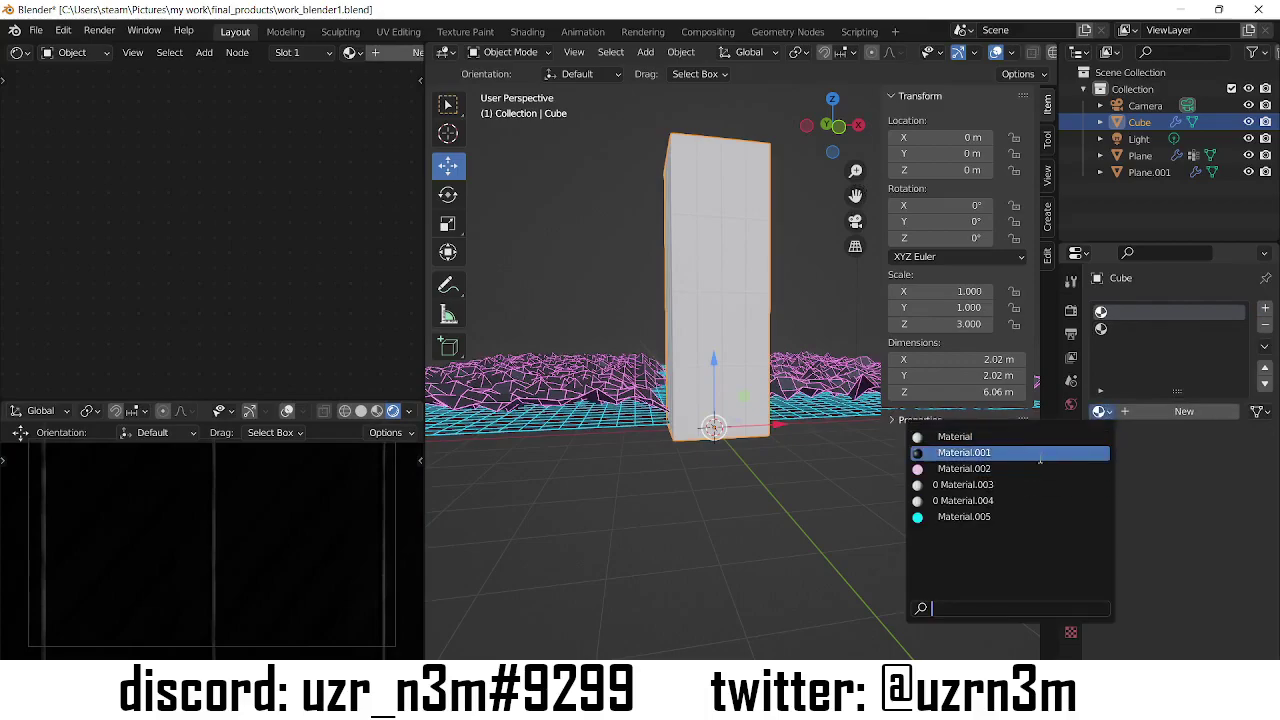
{"action": "left_click", "coordinate": [970, 451]}
{"action": "type", "text": "0.300"}
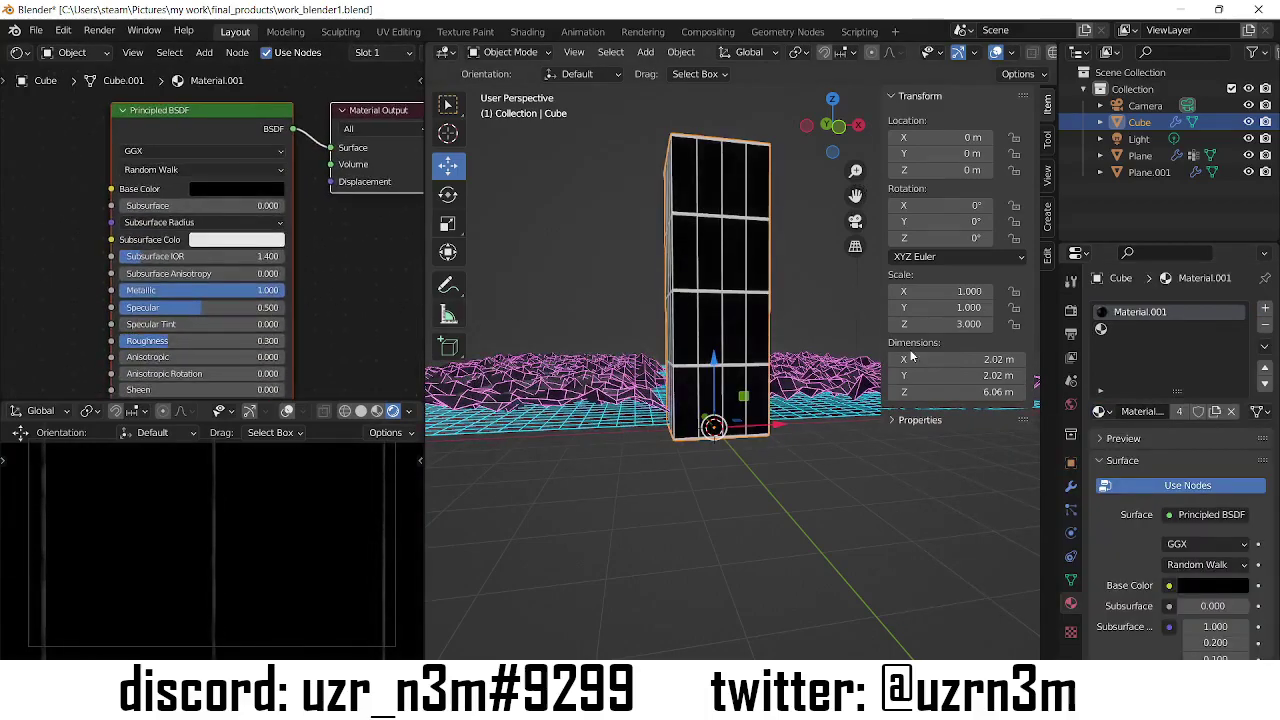
- Add a second slot with a new Emission material at strength 10
{"action": "left_click", "coordinate": [1265, 308]}
{"action": "left_click", "coordinate": [1102, 409]}
{"action": "left_click", "coordinate": [975, 530]}
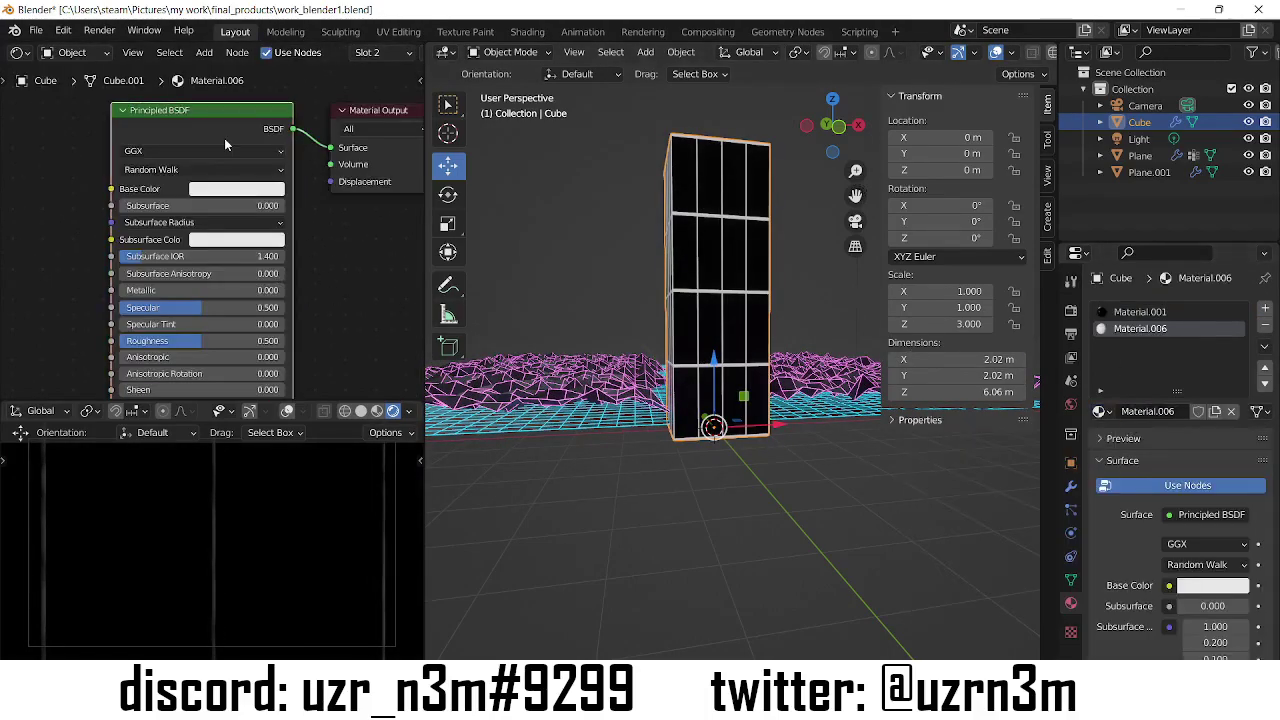
{"action": "left_click_drag", "start_coordinate": [331, 147], "coordinate": [250, 160]}
{"action": "left_click", "coordinate": [285, 175]}
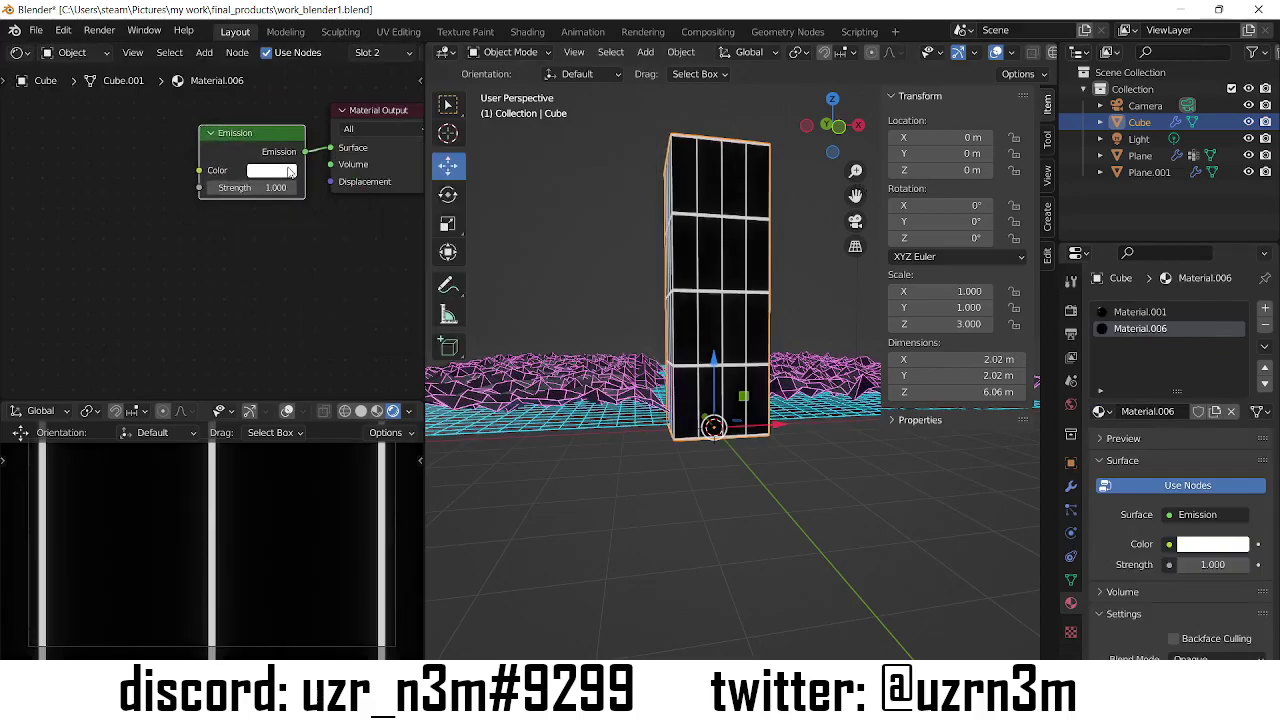
{"action": "left_click", "coordinate": [235, 188]}
{"action": "type", "text": "10"}
{"action": "key", "text": "Return"}
- Move the tower to Y 21 m and X −4 m
{"action": "middle_click_drag", "start_coordinate": [700, 450], "coordinate": [820, 380]}
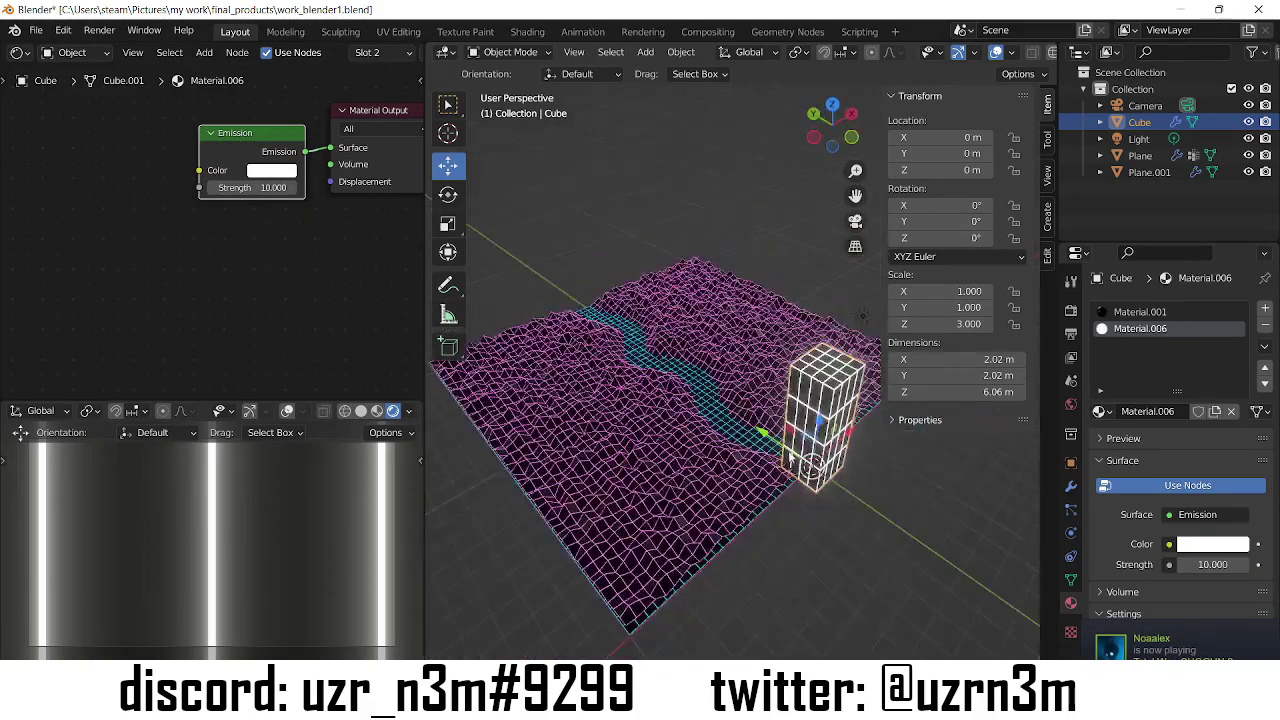
{"action": "key", "text": "g"}
{"action": "key", "text": "y"}
{"action": "key", "text": "Return"}
{"action": "key", "text": "g"}
{"action": "key", "text": "x"}
{"action": "key", "text": "Return"}
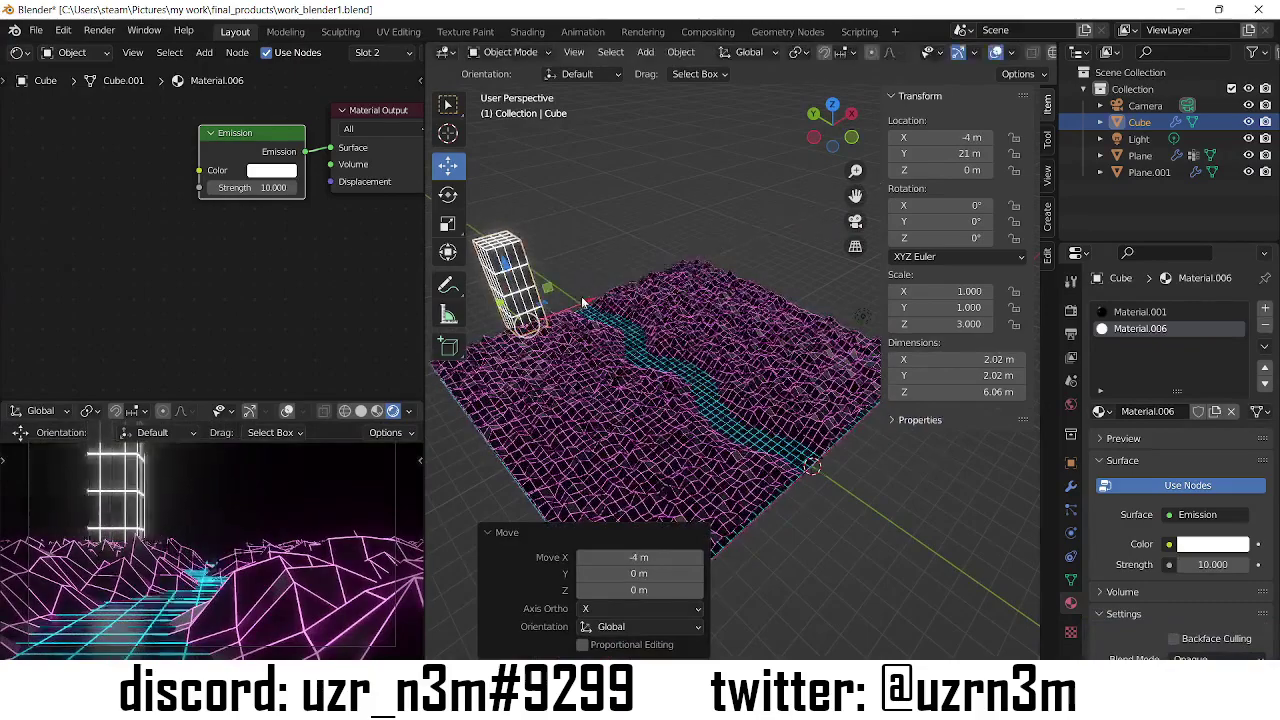
{"action": "key", "text": "s"}
{"action": "key", "text": "Escape"}
- Shift the tower 11 m further to X −15 m and adjust its glow colour
{"action": "mouse_move", "coordinate": [580, 187]}
{"action": "middle_mouse_down"}
{"action": "mouse_move", "coordinate": [700, 336]}
{"action": "mouse_move", "coordinate": [845, 346]}
{"action": "middle_mouse_up"}
{"action": "type", "text": "gx-11"}
{"action": "key", "text": "Return"}
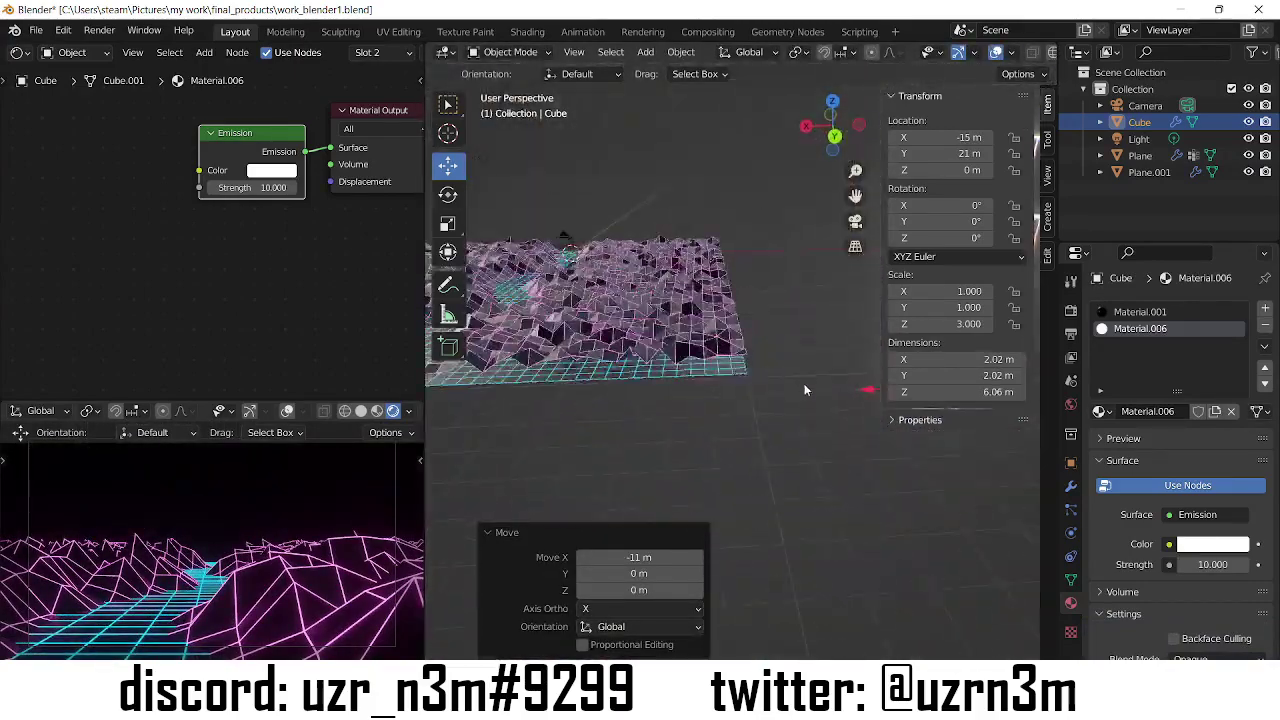
{"action": "left_click", "coordinate": [270, 171]}
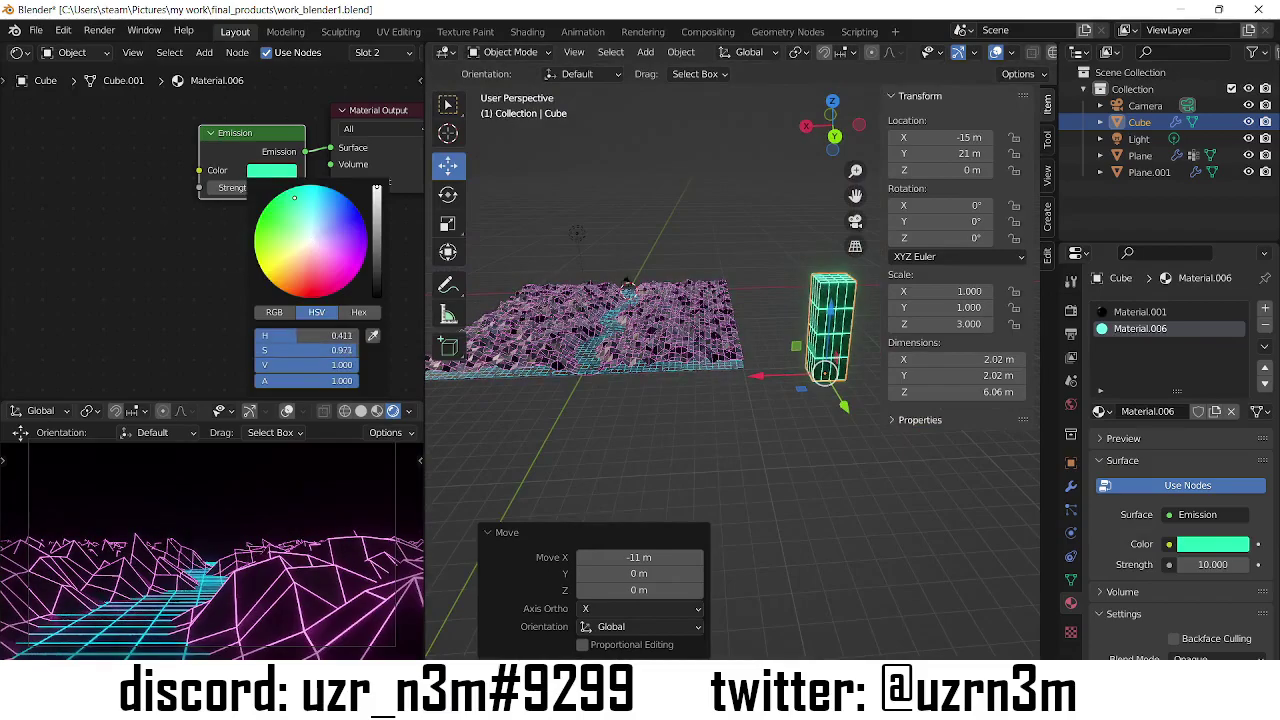
{"action": "left_click_drag", "start_coordinate": [830, 130], "coordinate": [832, 125]}
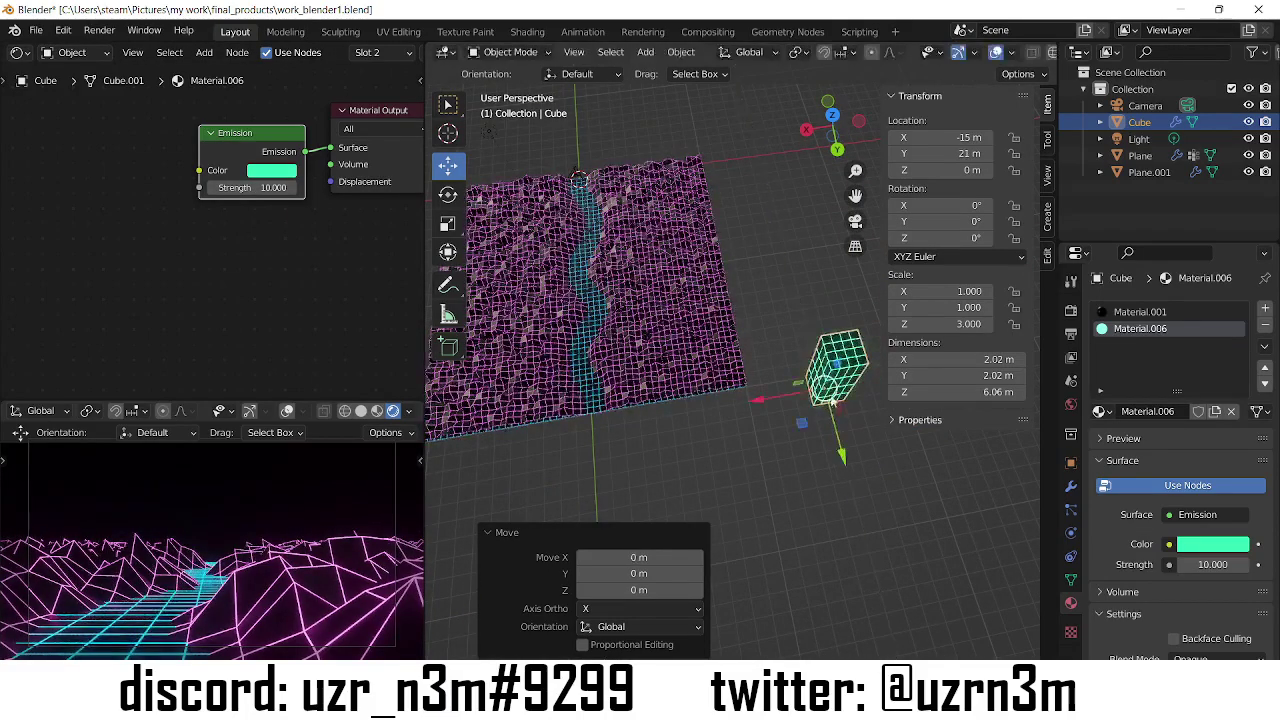
- In top view, duplicate the tower three times along X, shrinking the third copy
{"action": "left_click", "coordinate": [832, 125]}
{"action": "scroll", "coordinate": [712, 322], "scroll_direction": "up", "scroll_amount": 3}
{"action": "key", "text": "shift+d"}
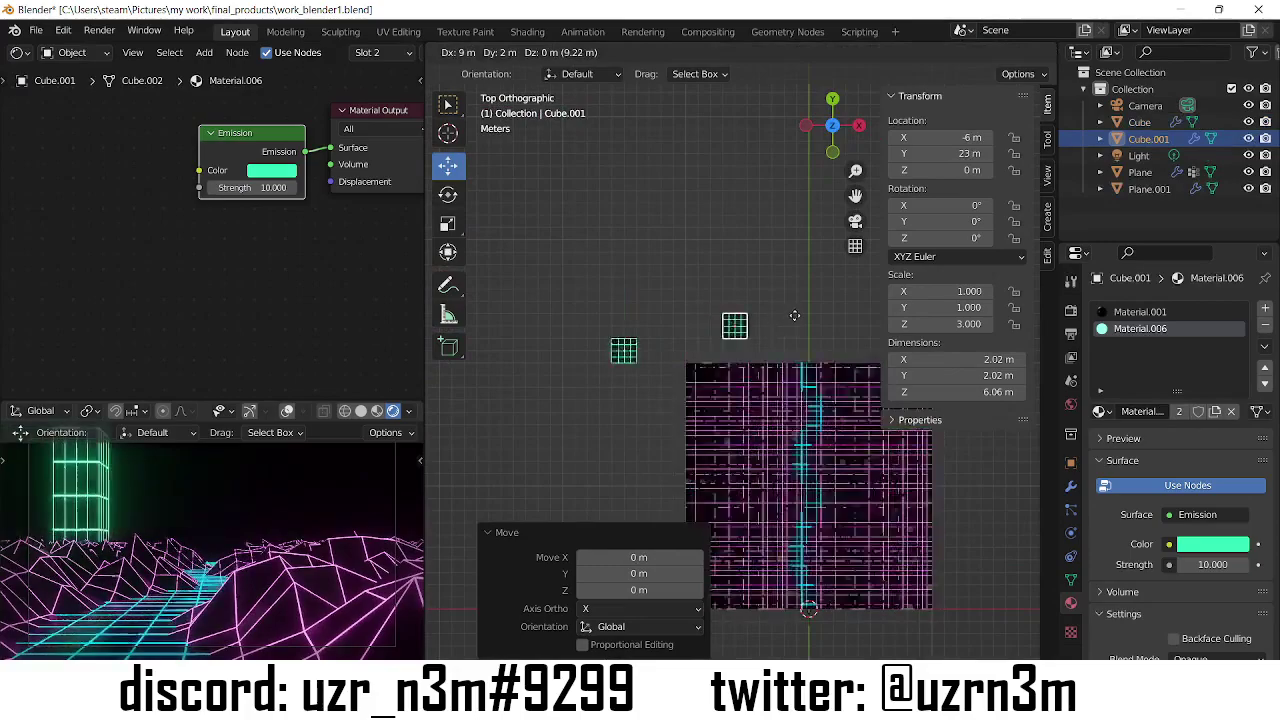
{"action": "left_click", "coordinate": [786, 313]}
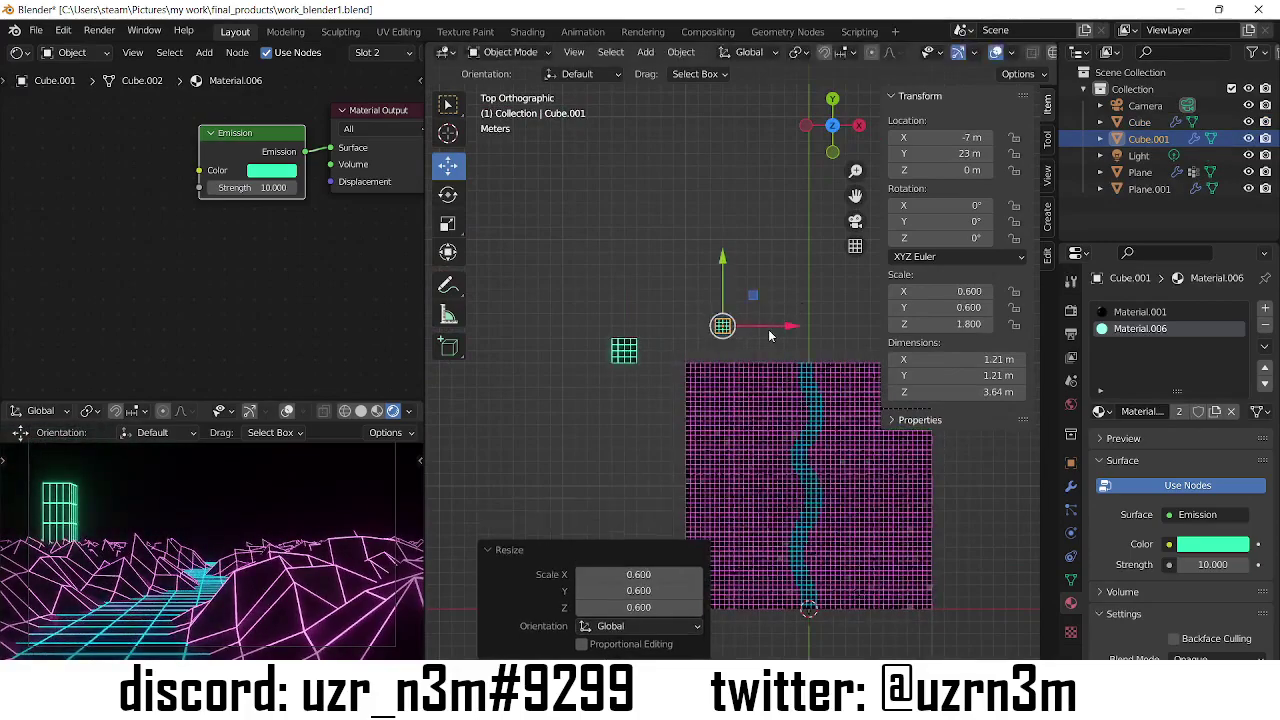
{"action": "key", "text": "shift+d"}
{"action": "left_click", "coordinate": [797, 336]}
{"action": "key", "text": "shift+s"}
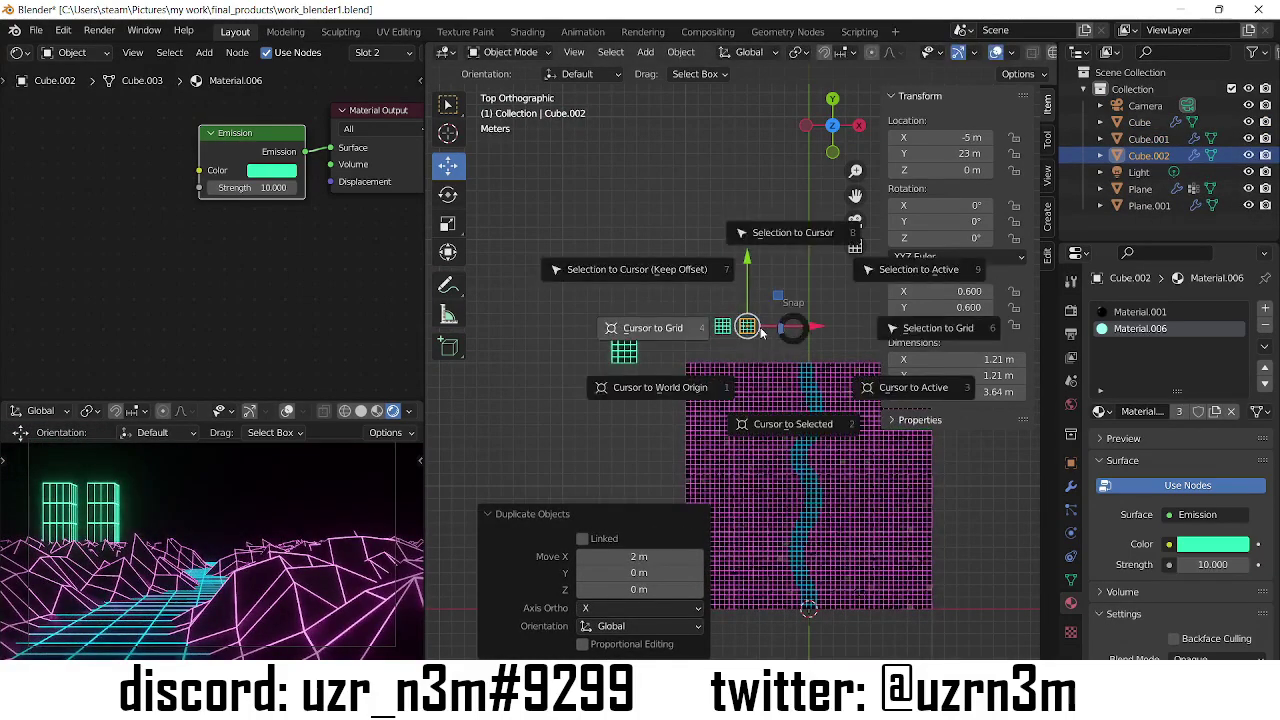
{"action": "key", "text": "Escape"}
{"action": "key", "text": "shift+d"}
{"action": "left_click", "coordinate": [830, 332]}
{"action": "key", "text": "s"}
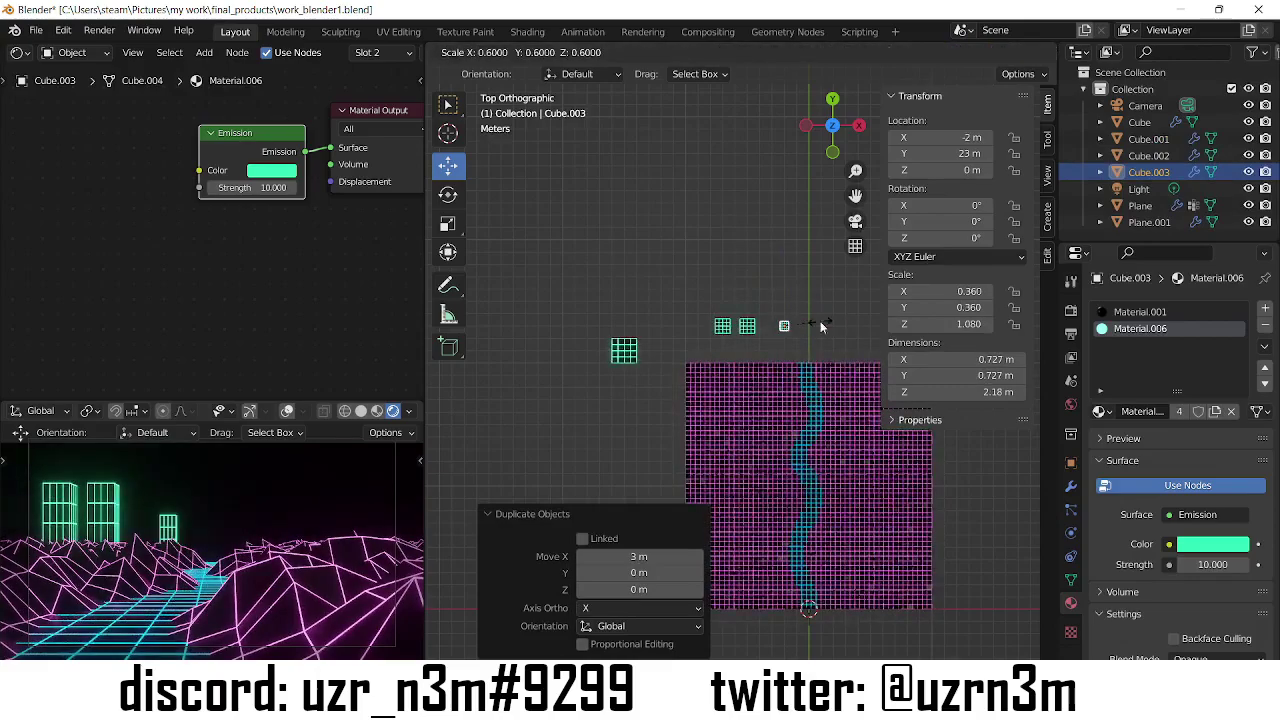
{"action": "left_click", "coordinate": [838, 315]}
- Duplicate and enlarge another tower, then move the four duplicates 11 m back along Y
{"action": "left_click", "coordinate": [722, 326]}
{"action": "middle_click_drag", "start_coordinate": [727, 330], "coordinate": [653, 330], "text": "shift"}
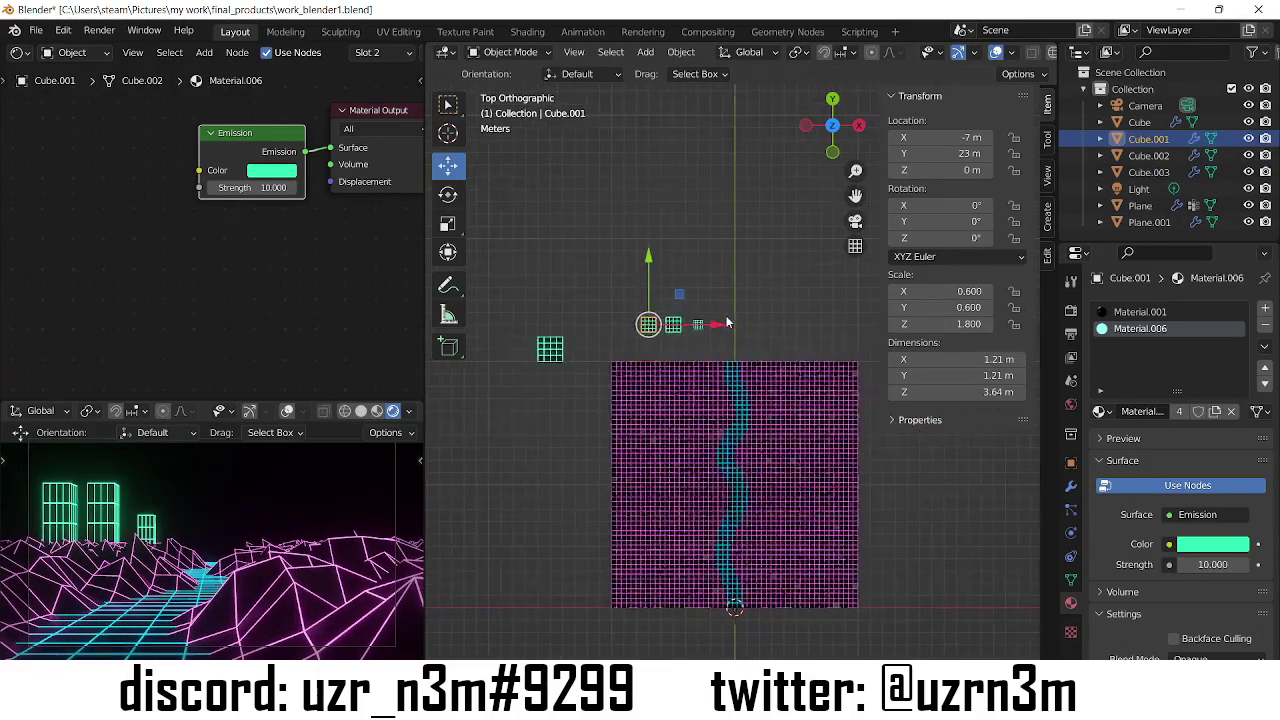
{"action": "key", "text": "shift+d"}
{"action": "left_click", "coordinate": [826, 326]}
{"action": "key", "text": "s"}
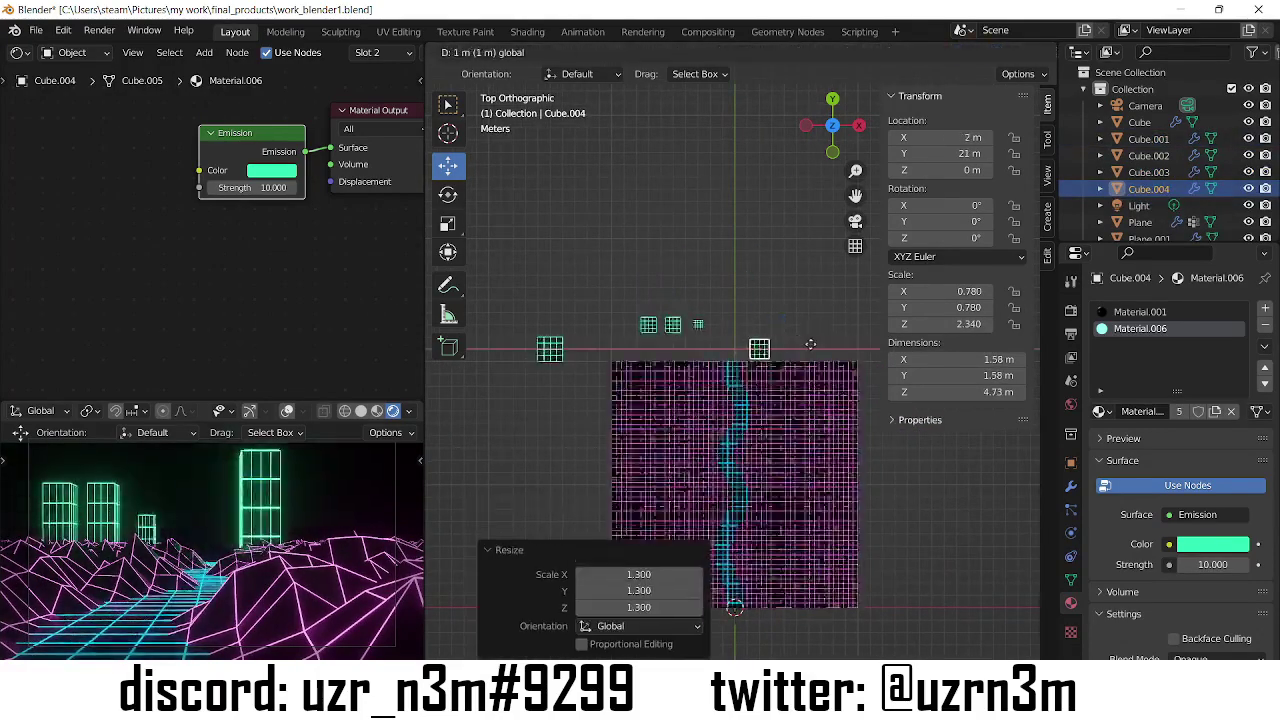
{"action": "left_click", "coordinate": [848, 320]}
{"action": "left_click_drag", "start_coordinate": [630, 305], "coordinate": [834, 356]}
{"action": "key", "text": "g"}
{"action": "key", "text": "y"}
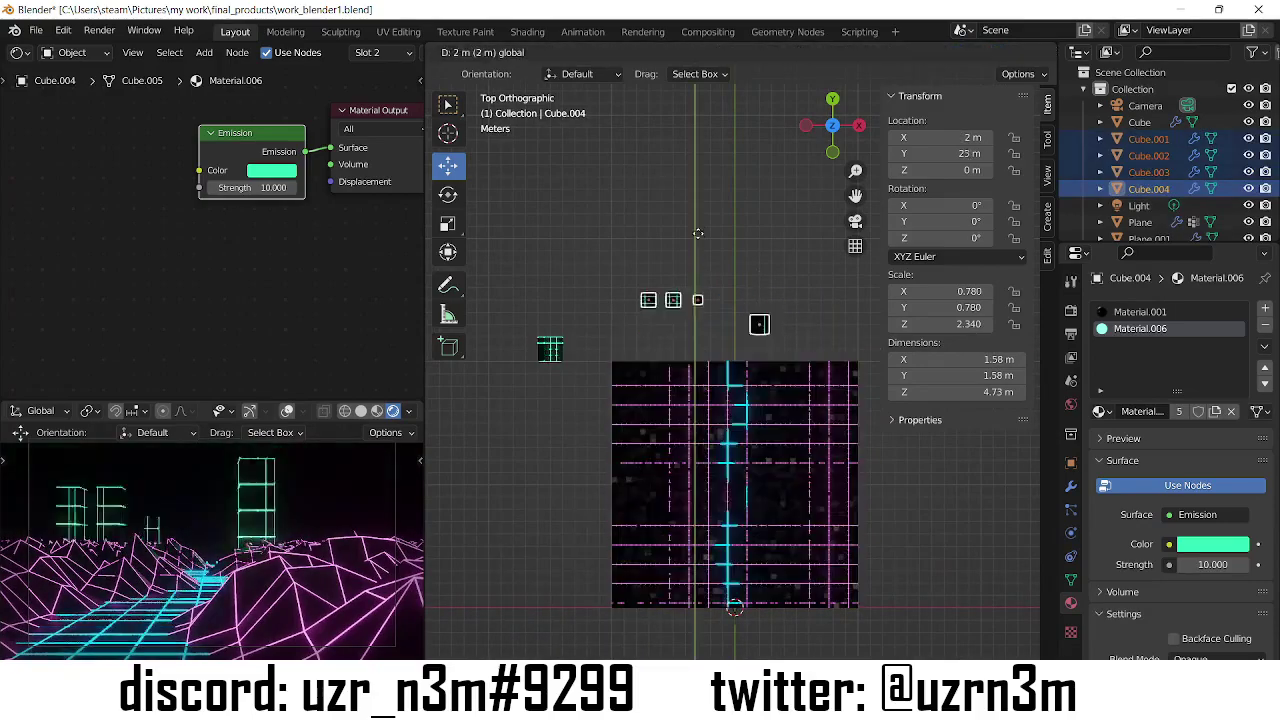
{"action": "left_click", "coordinate": [705, 134]}
- Duplicate the small top-left tower diagonally beside it and place another tower further back
{"action": "left_click", "coordinate": [648, 189]}
{"action": "key", "text": "shift+d"}
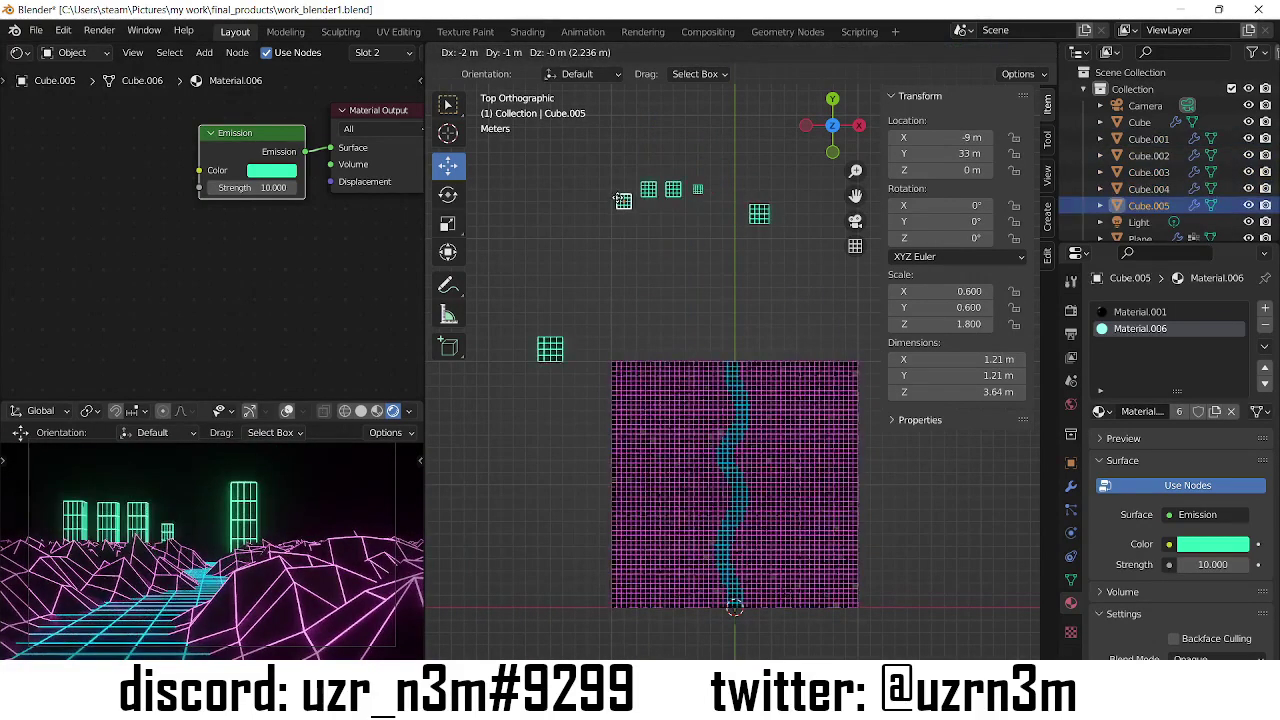
{"action": "left_click", "coordinate": [621, 216]}
{"action": "key", "text": "s"}
{"action": "left_click", "coordinate": [735, 608]}
{"action": "middle_click_drag", "start_coordinate": [760, 300], "coordinate": [708, 352], "text": "shift"}
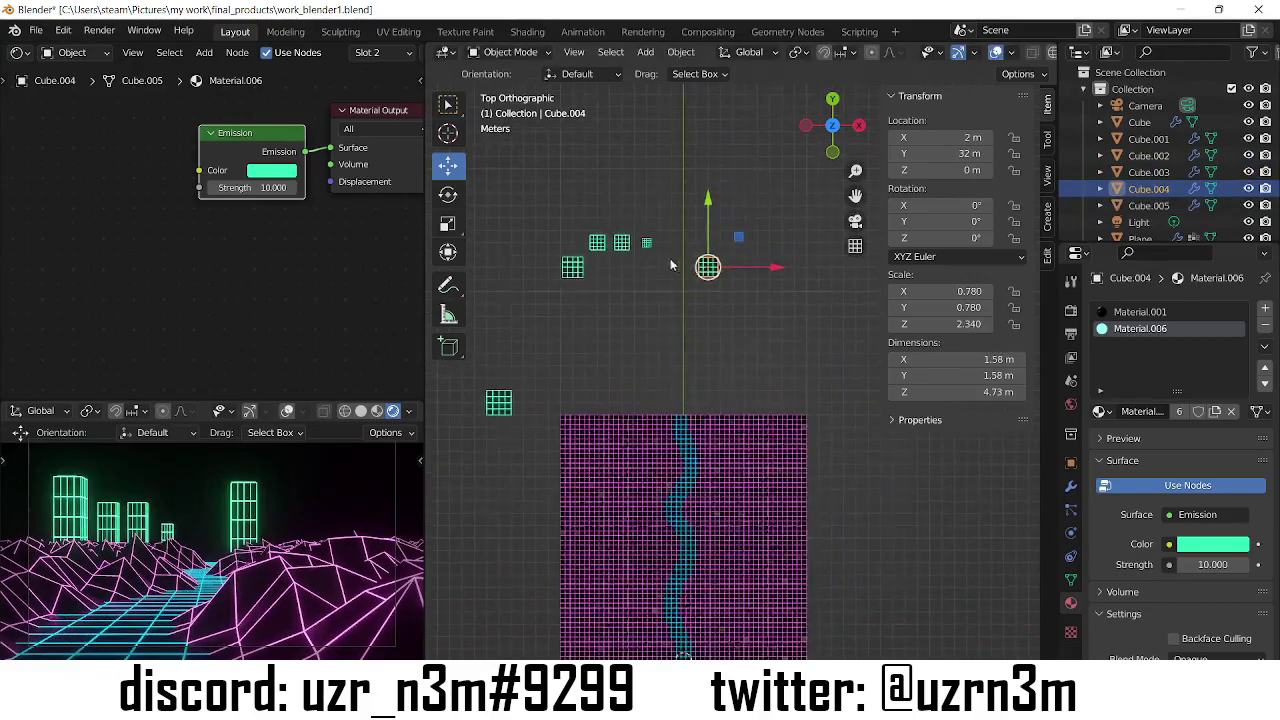
{"action": "left_click", "coordinate": [646, 242]}
{"action": "left_click", "coordinate": [757, 190]}
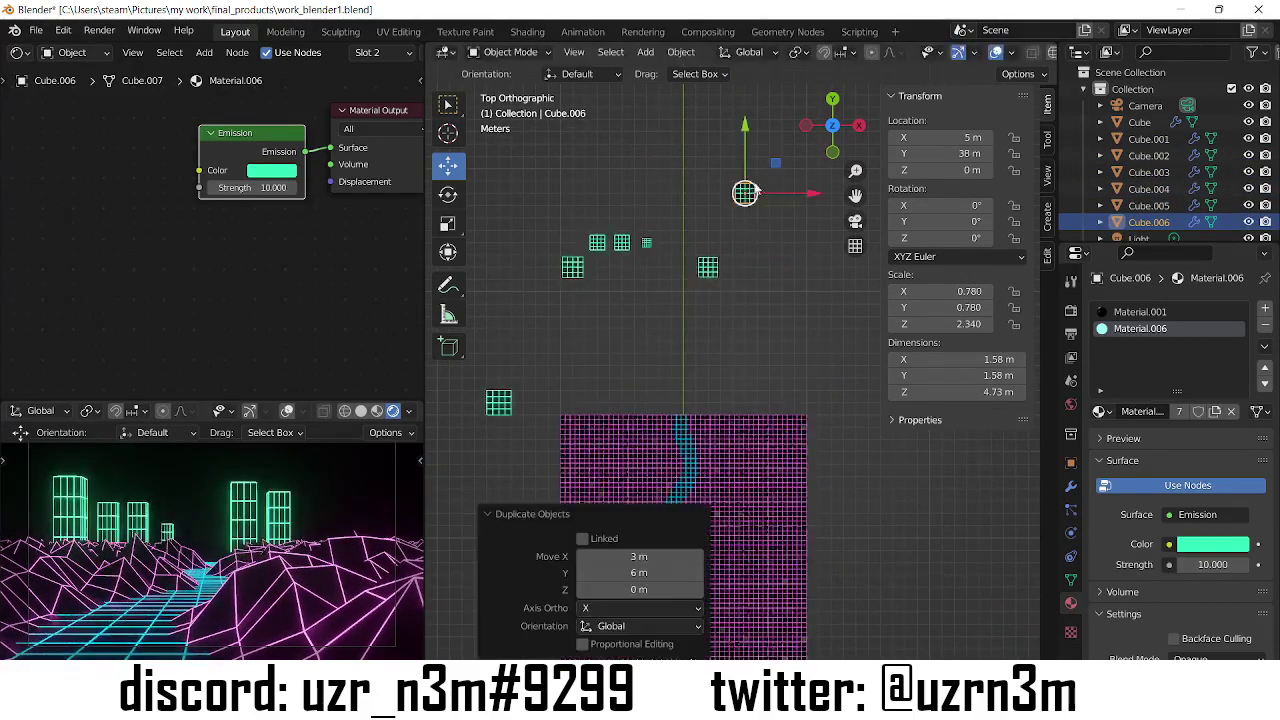
- Place further tower duplicates across the lower part of the map
{"action": "key", "text": "shift+d"}
{"action": "left_click", "coordinate": [757, 229]}
{"action": "key", "text": "shift+d"}
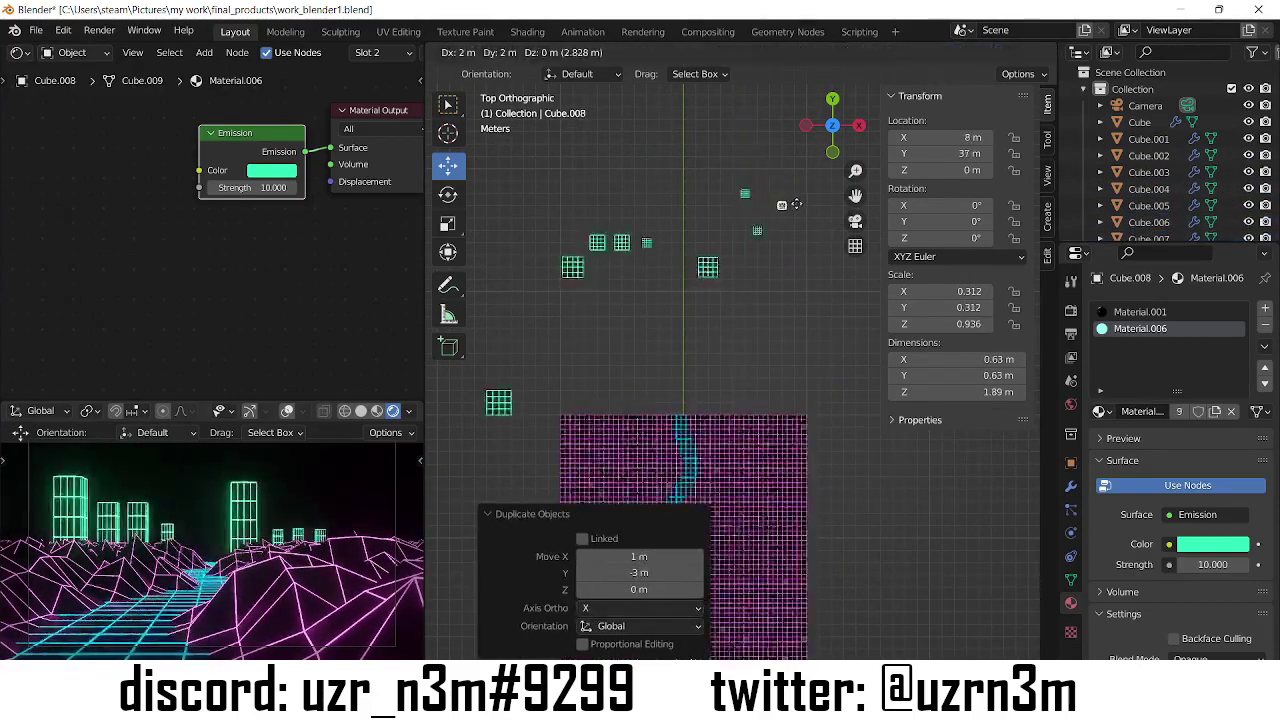
{"action": "key", "text": "ctrl+z"}
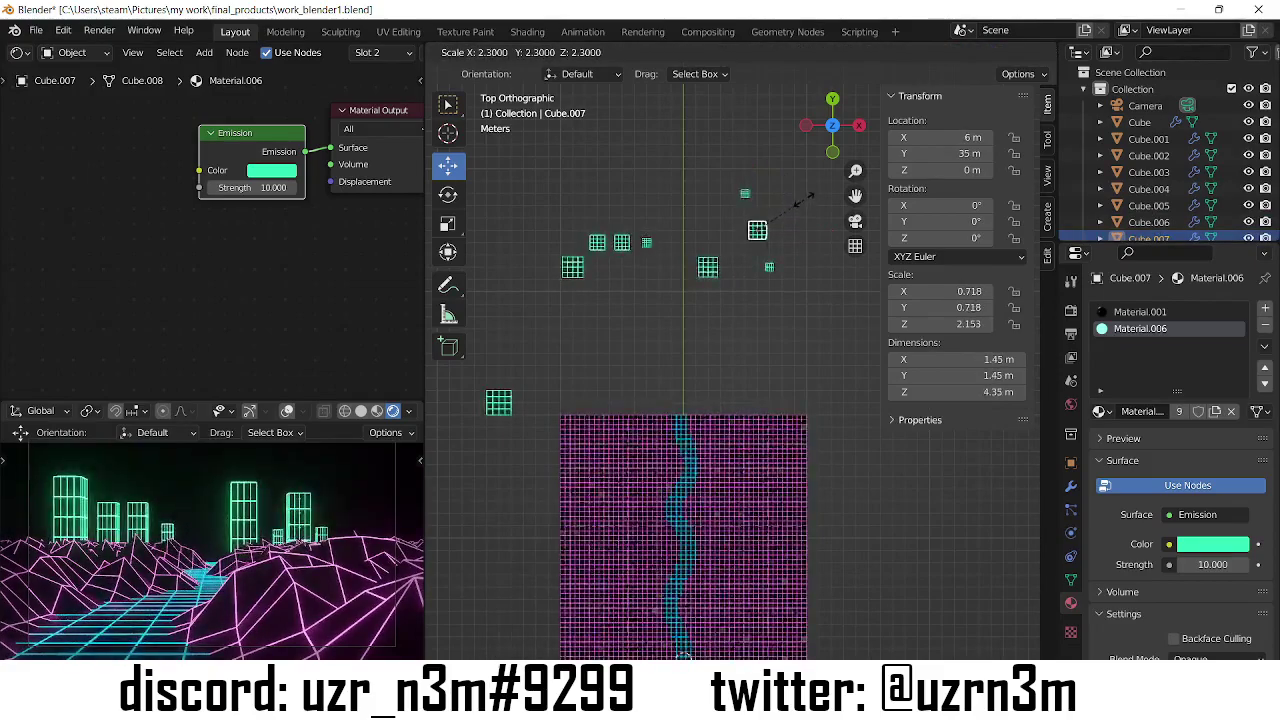
{"action": "left_click", "coordinate": [696, 388]}
{"action": "left_click", "coordinate": [757, 229]}
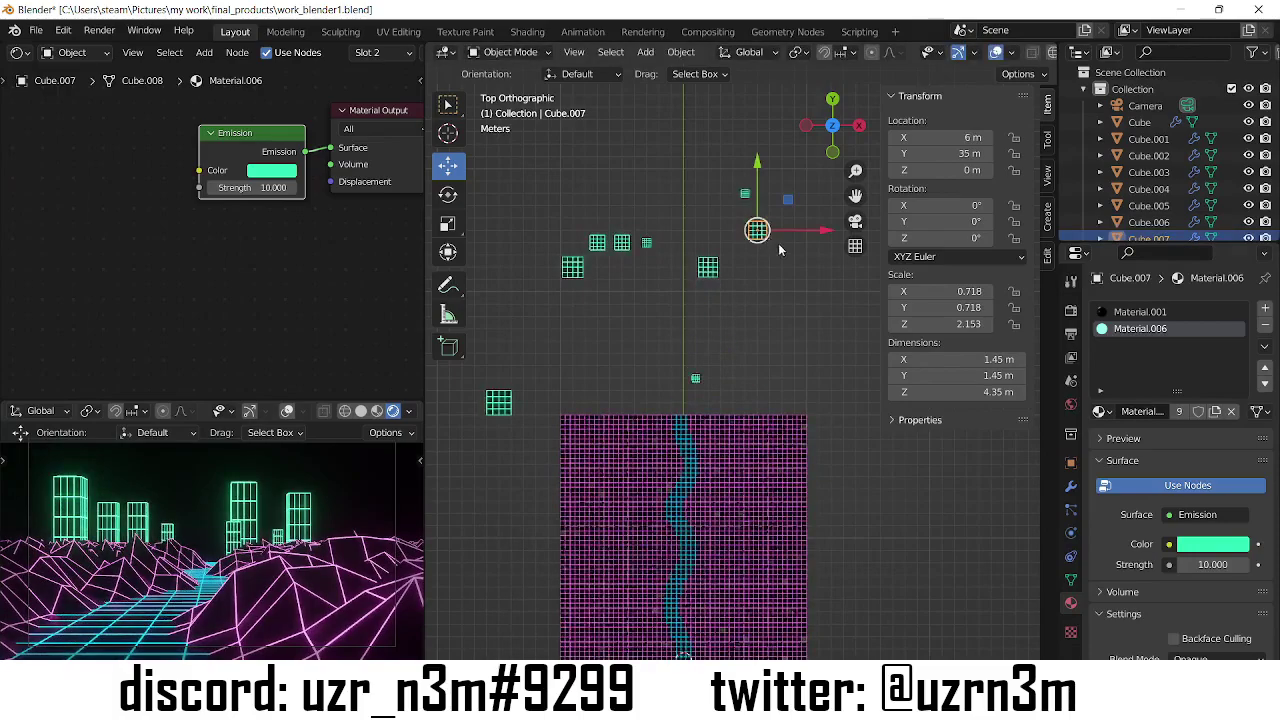
{"action": "key", "text": "shift+d"}
{"action": "left_click", "coordinate": [782, 395]}
- Shift the latest copy along X and enlarge it 1.4 times as Cube.009
{"action": "scroll", "coordinate": [790, 390], "scroll_direction": "up", "scroll_amount": 2}
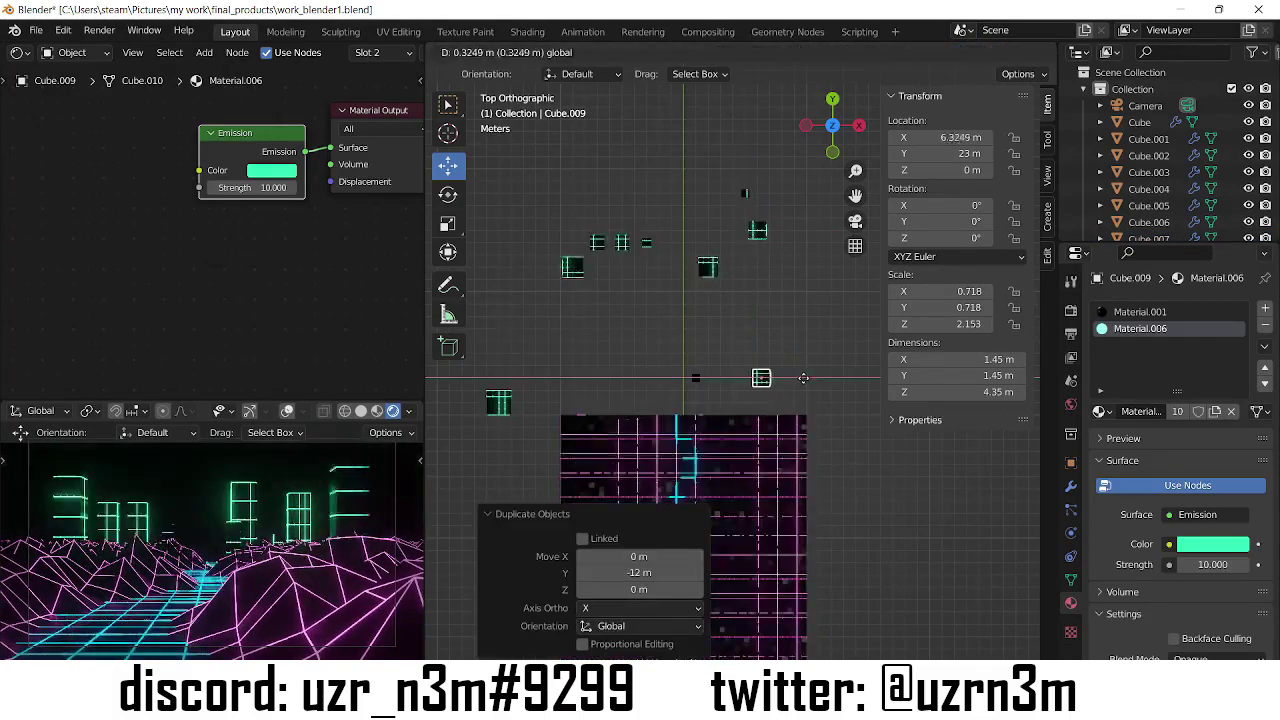
{"action": "scroll", "coordinate": [810, 390], "scroll_direction": "up", "scroll_amount": 2}
{"action": "key", "text": "g"}
{"action": "key", "text": "x"}
{"action": "key", "text": "1"}
{"action": "key", "text": "Return"}
{"action": "key", "text": "g"}
{"action": "key", "text": "x"}
{"action": "left_click", "coordinate": [834, 374]}
{"action": "scroll", "coordinate": [834, 374], "scroll_direction": "down", "scroll_amount": 2}
{"action": "key", "text": "s"}
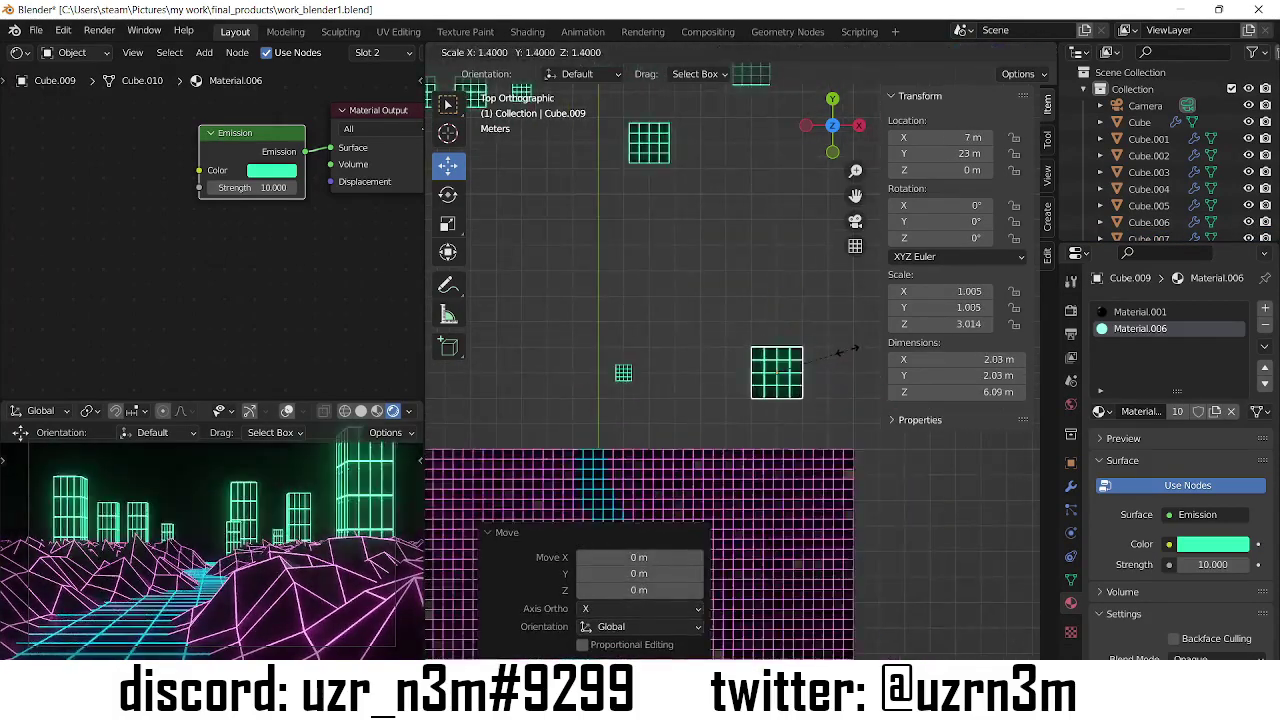
{"action": "left_click", "coordinate": [845, 349]}
{"action": "mouse_move", "coordinate": [845, 349]}
{"action": "middle_mouse_down"}
{"action": "mouse_move", "coordinate": [704, 214]}
{"action": "mouse_move", "coordinate": [776, 281]}
{"action": "middle_mouse_up"}
- Add a cylinder, rotate it 90° on X and raise it to Z 7 m
{"action": "left_click", "coordinate": [645, 52]}
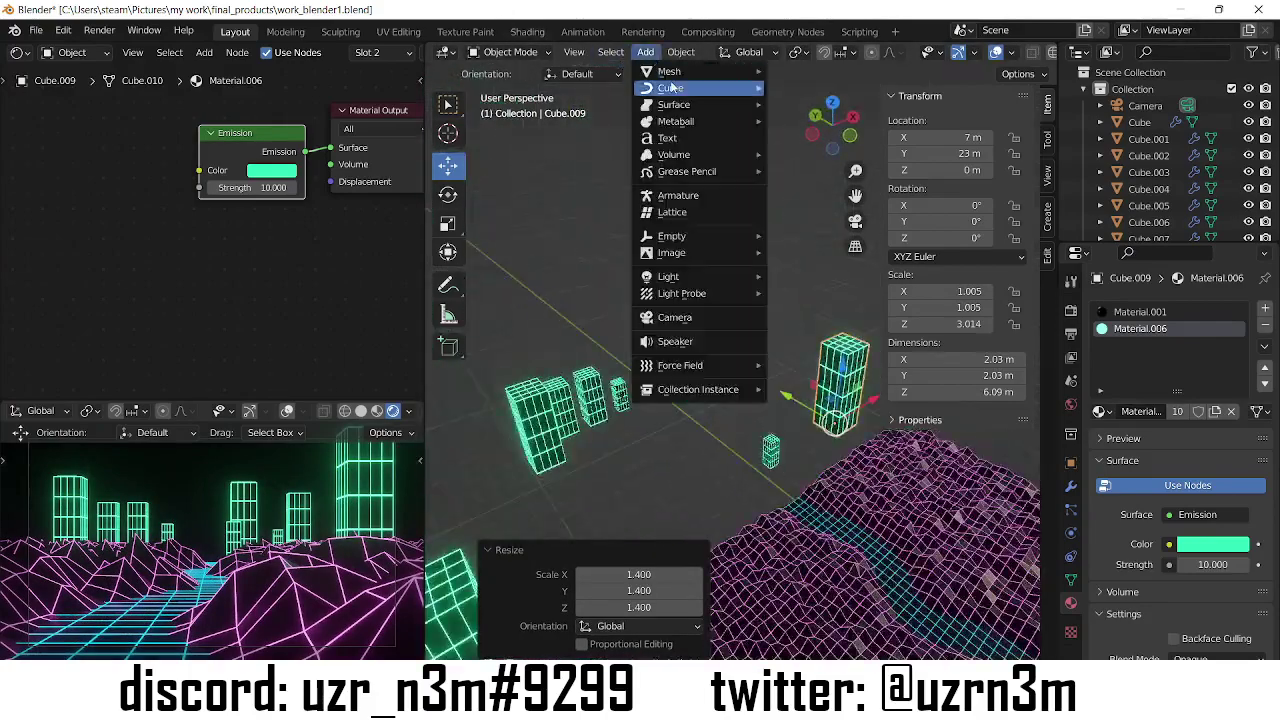
{"action": "left_click", "coordinate": [850, 157]}
{"action": "middle_click_drag", "start_coordinate": [698, 233], "coordinate": [760, 330]}
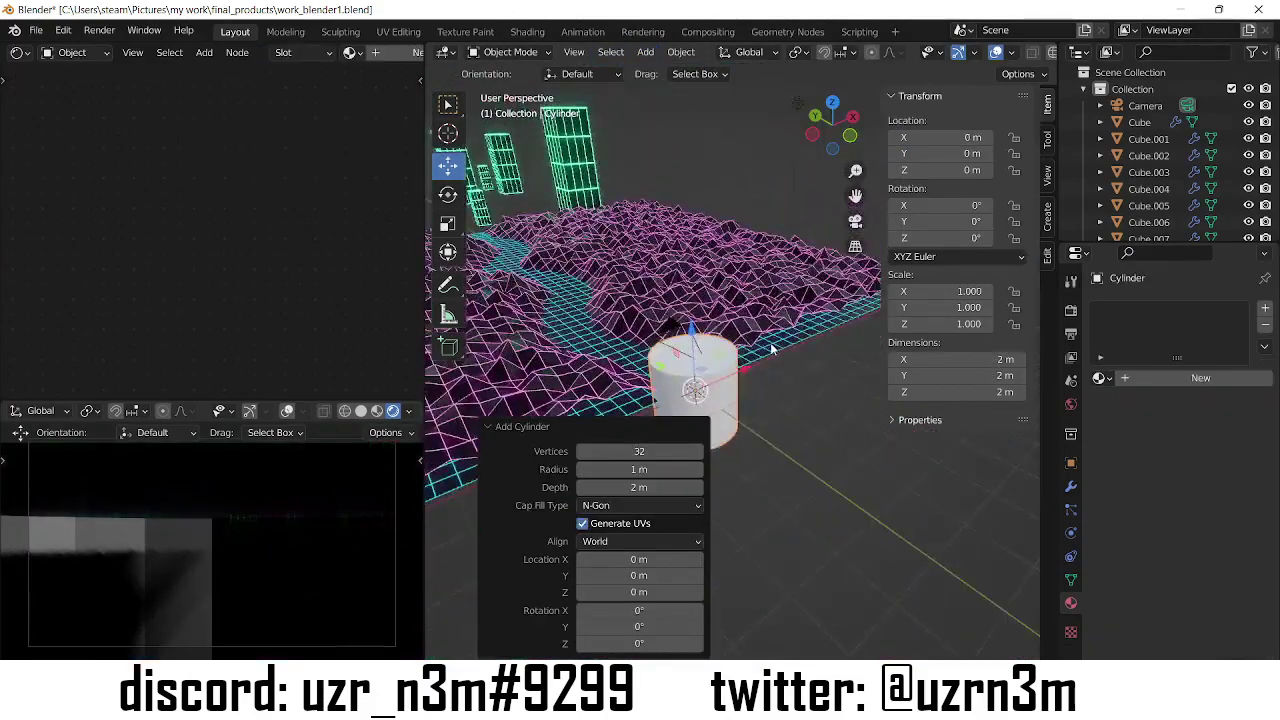
{"action": "scroll", "coordinate": [760, 330], "scroll_direction": "up", "scroll_amount": 3}
{"action": "key", "text": "Escape"}
{"action": "scroll", "coordinate": [762, 370], "scroll_direction": "down", "scroll_amount": 3}
{"action": "scroll", "coordinate": [762, 370], "scroll_direction": "down", "scroll_amount": 2}
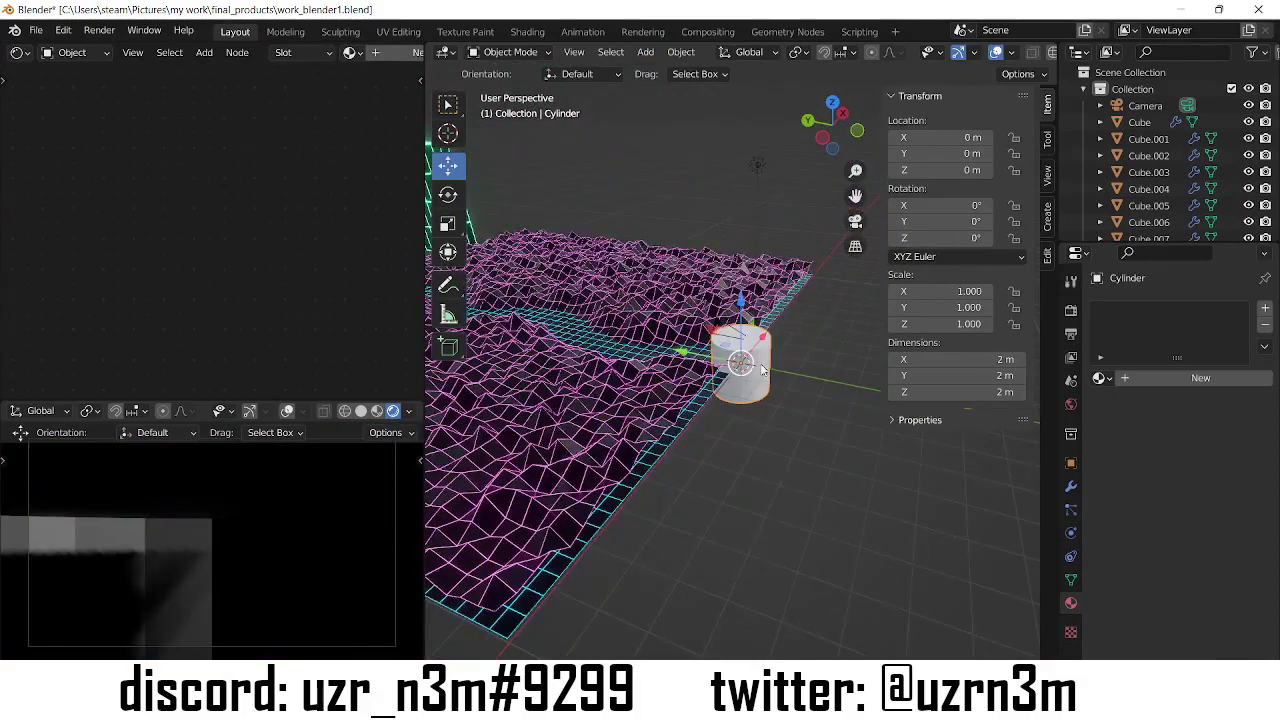
{"action": "double_click", "coordinate": [953, 205]}
{"action": "type", "text": "90"}
{"action": "key", "text": "Return"}
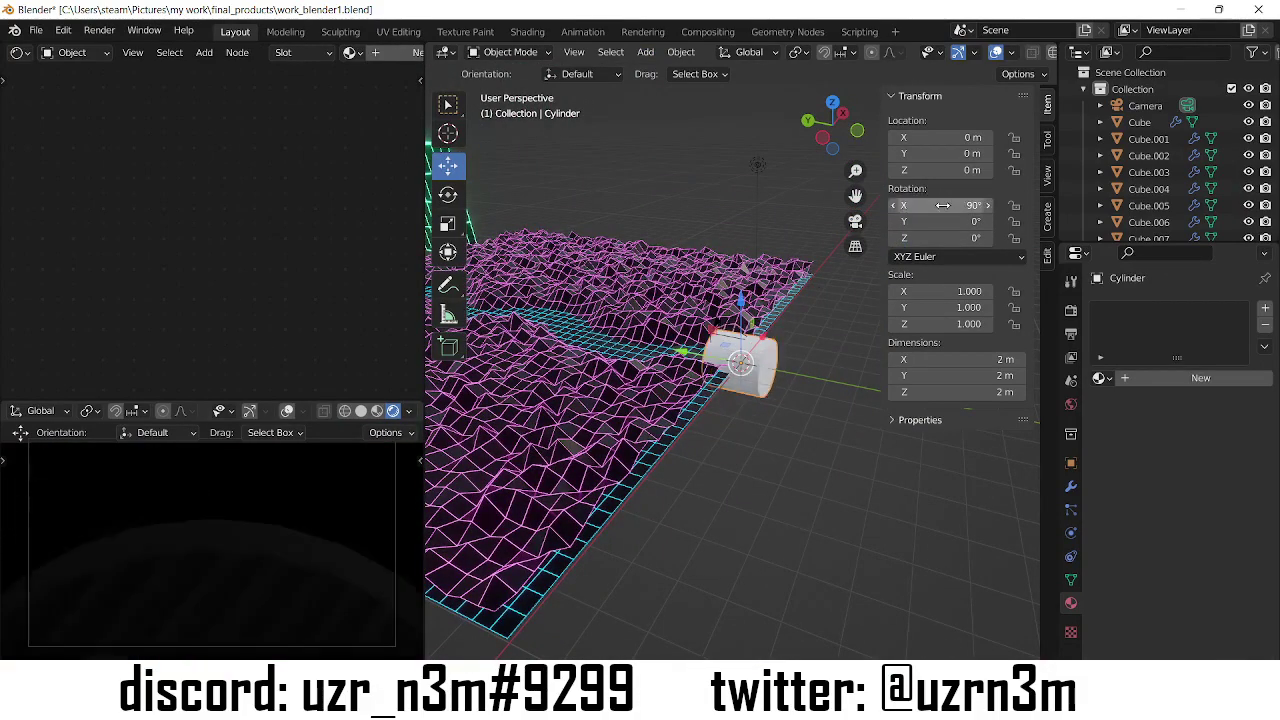
{"action": "type", "text": "gz7"}
{"action": "key", "text": "Return"}
- Add a cube, then flatten the cylinder into a thin disc with scale 0.15
{"action": "left_click", "coordinate": [643, 52]}
{"action": "left_click", "coordinate": [808, 89]}
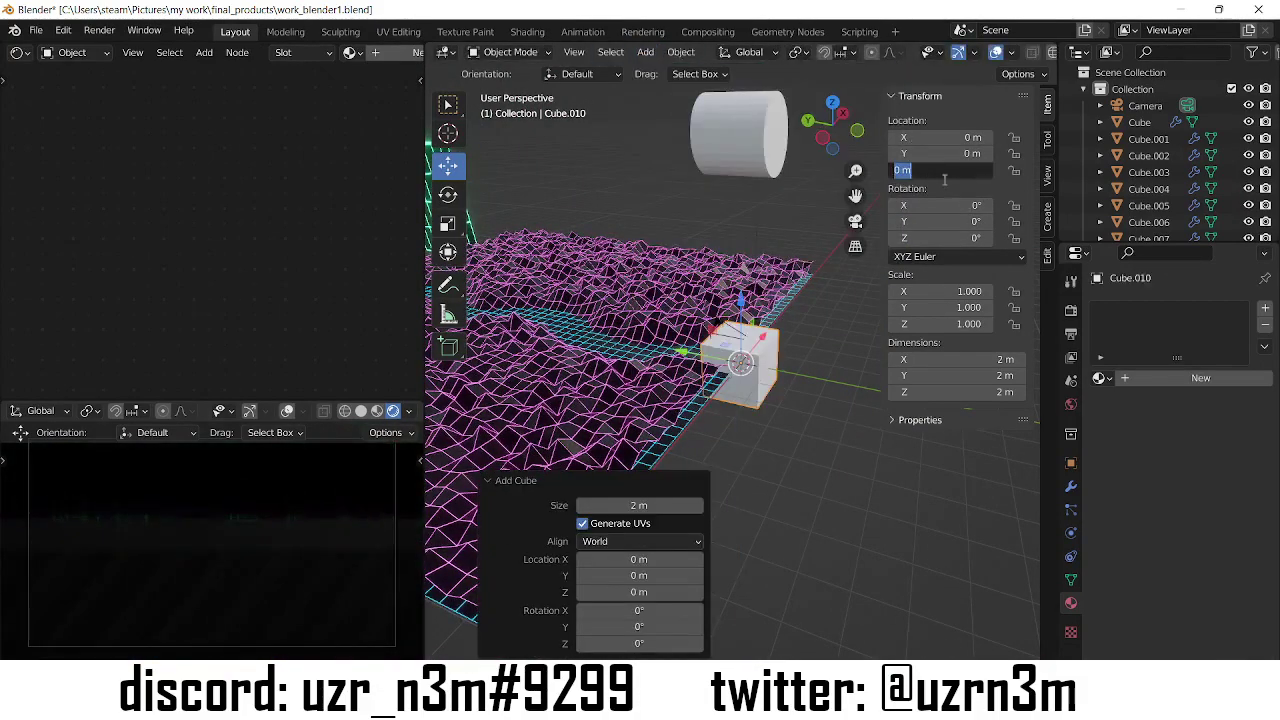
{"action": "scroll", "coordinate": [744, 280], "scroll_direction": "up", "scroll_amount": 3}
{"action": "scroll", "coordinate": [595, 310], "scroll_direction": "up", "scroll_amount": 3}
{"action": "scroll", "coordinate": [595, 310], "scroll_direction": "down", "scroll_amount": 5}
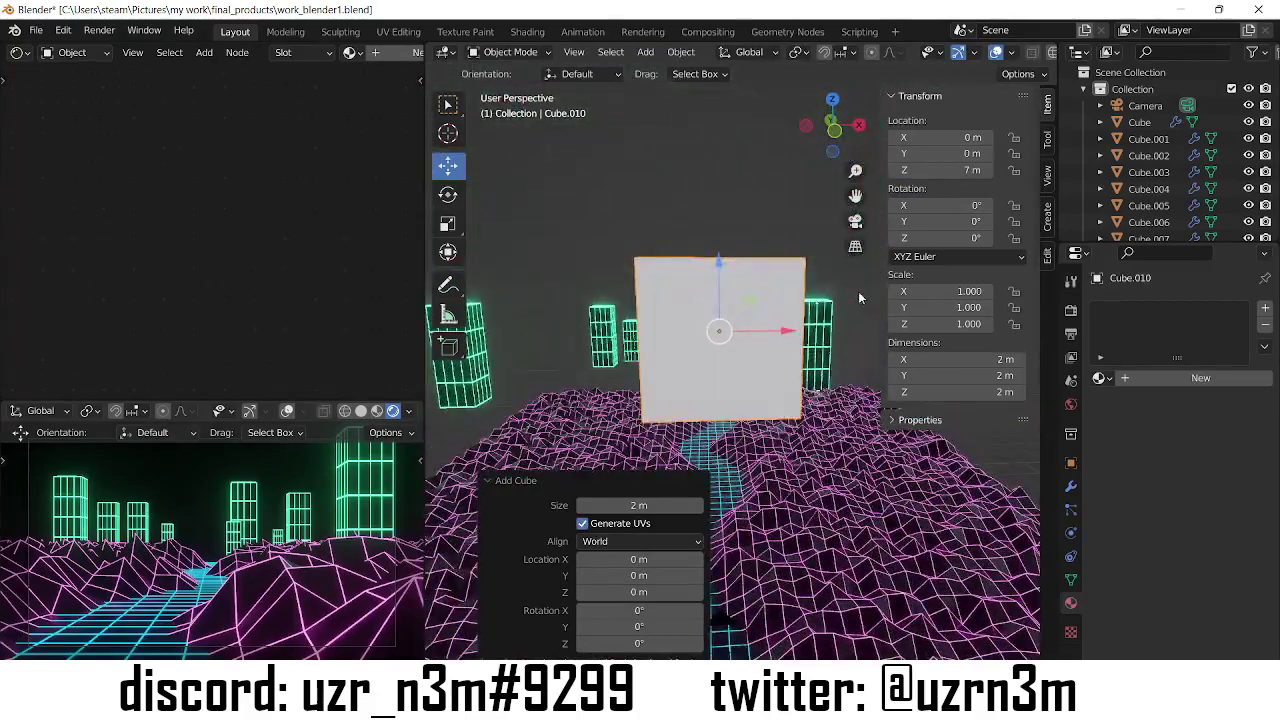
{"action": "scroll", "coordinate": [1210, 193], "scroll_direction": "down", "scroll_amount": 2}
{"action": "key", "text": "ctrl+z"}
{"action": "middle_click_drag", "start_coordinate": [808, 305], "coordinate": [893, 324]}
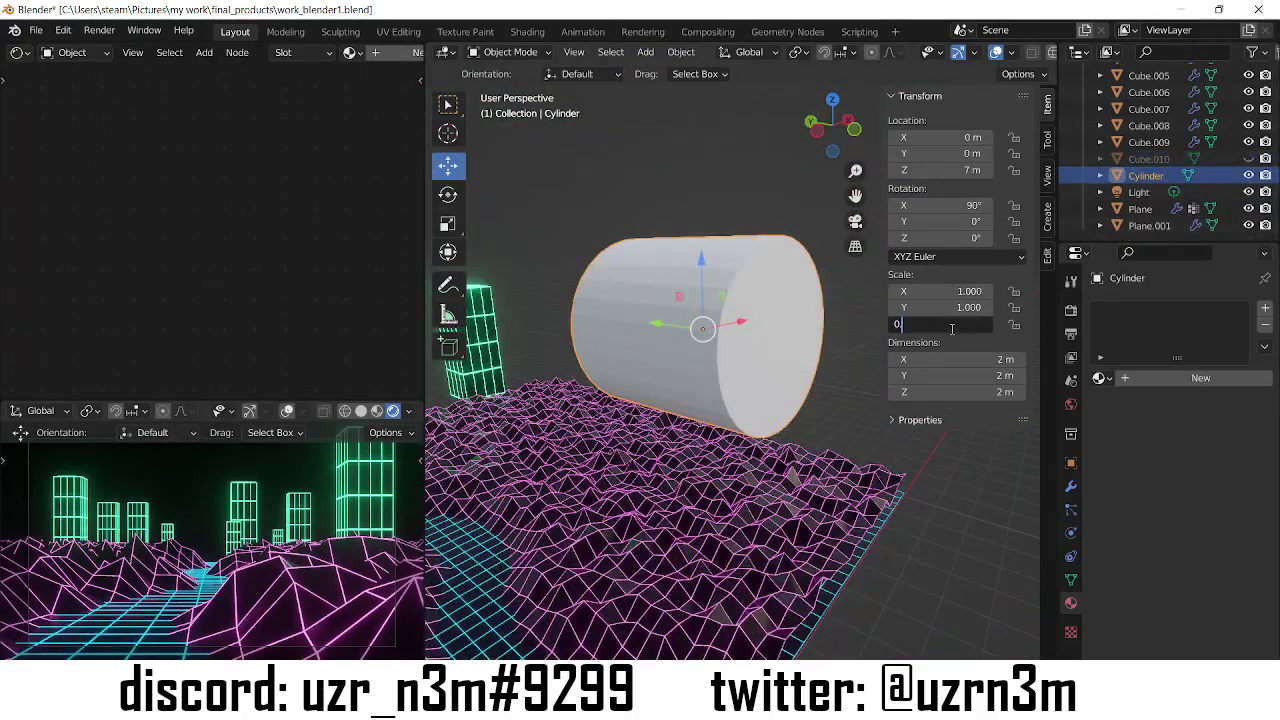
{"action": "type", "text": ".15"}
{"action": "key", "text": "Return"}
- Flatten the cube into a narrow slab crossing the disc's centre
{"action": "key", "text": "ctrl+z"}
{"action": "key", "text": "ctrl+z"}
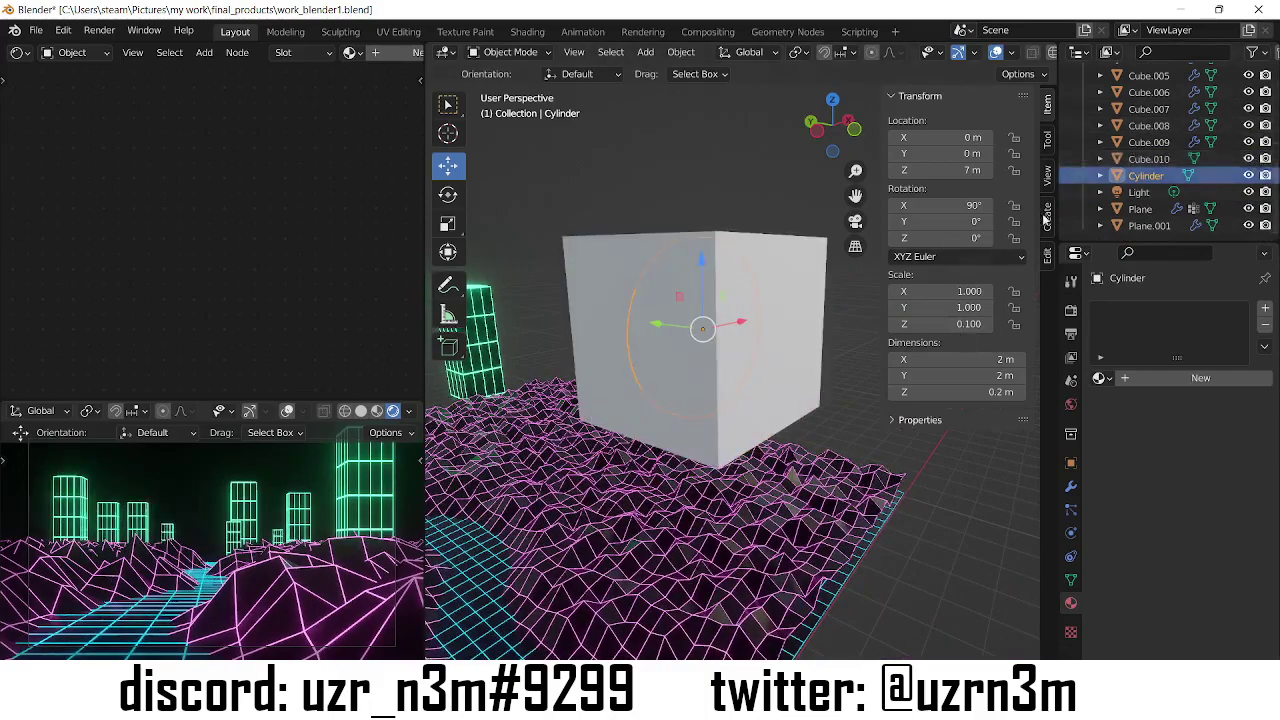
{"action": "double_click", "coordinate": [928, 325]}
{"action": "type", "text": ".1"}
{"action": "key", "text": "Return"}
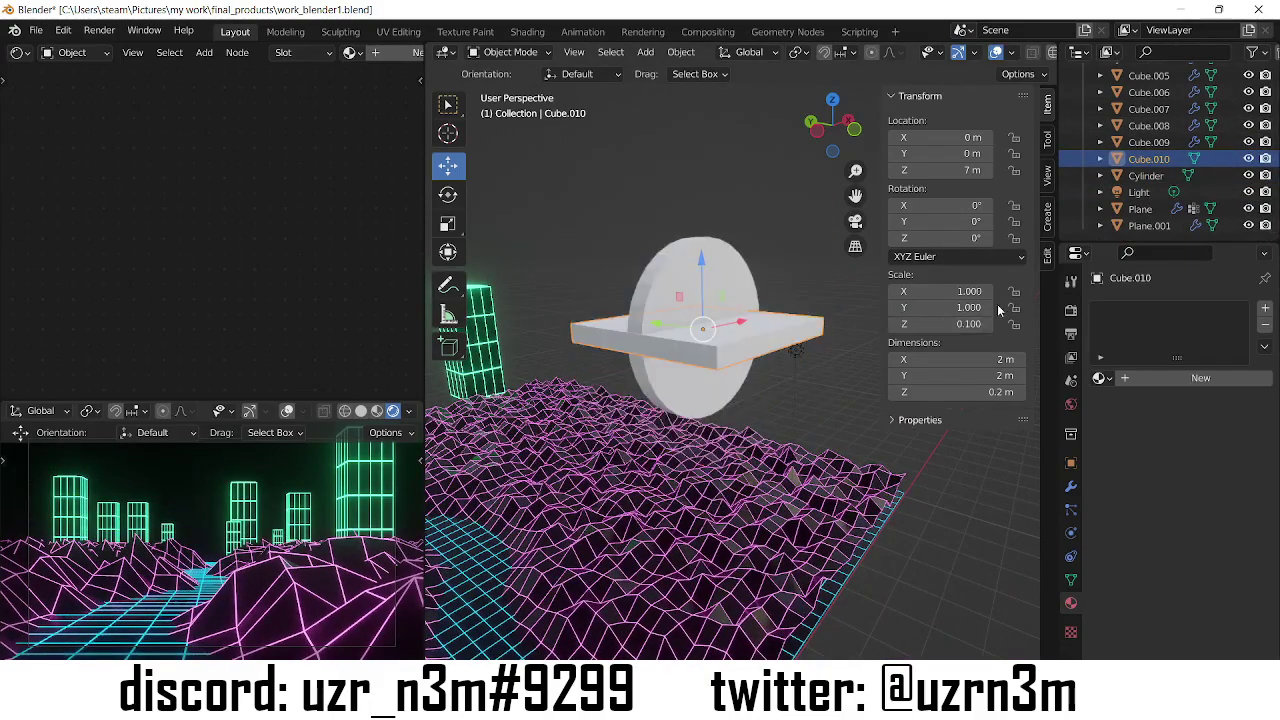
{"action": "left_click_drag", "start_coordinate": [975, 324], "coordinate": [896, 328]}
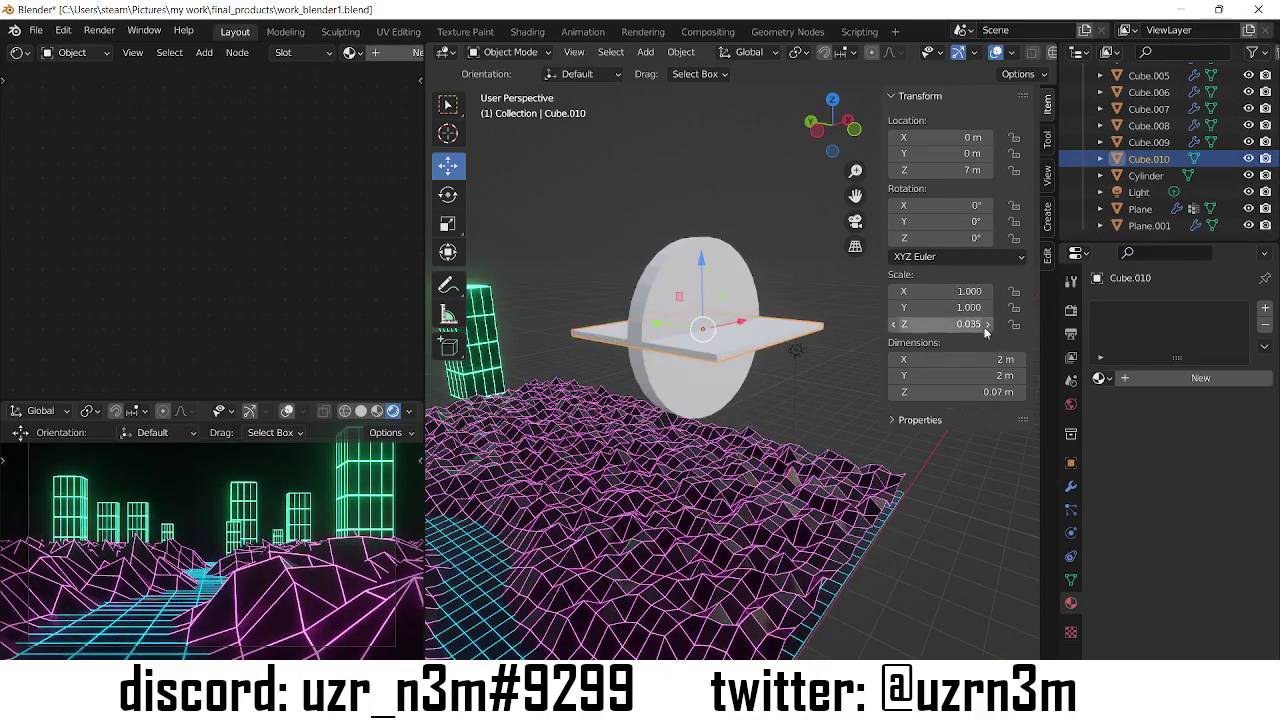
- Set the slab's thickness and give it an Array modifier stacking bars vertically down across the disc
{"action": "left_click", "coordinate": [896, 328]}
{"action": "left_click", "coordinate": [936, 324]}
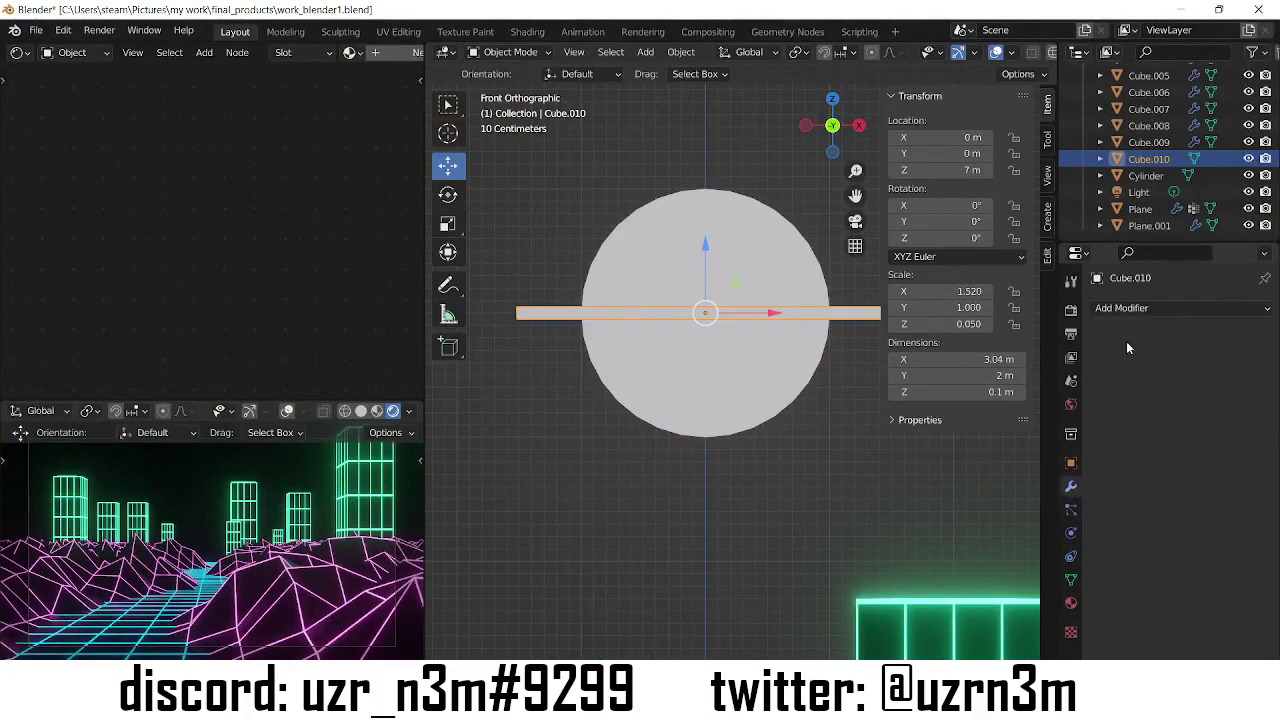
{"action": "left_click", "coordinate": [1121, 308]}
{"action": "left_click", "coordinate": [995, 351]}
{"action": "left_click", "coordinate": [1197, 431]}
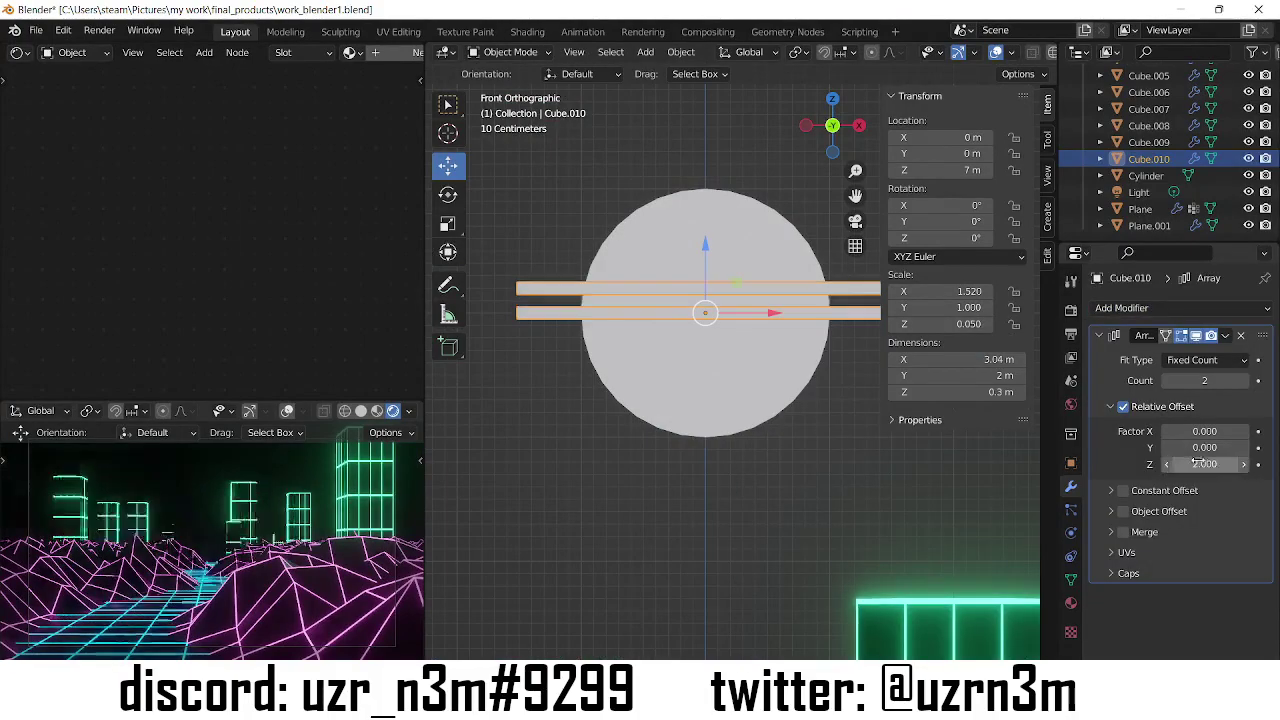
{"action": "left_click", "coordinate": [1245, 381]}
{"action": "left_click_drag", "start_coordinate": [705, 243], "coordinate": [705, 355]}
{"action": "left_click", "coordinate": [1245, 381]}
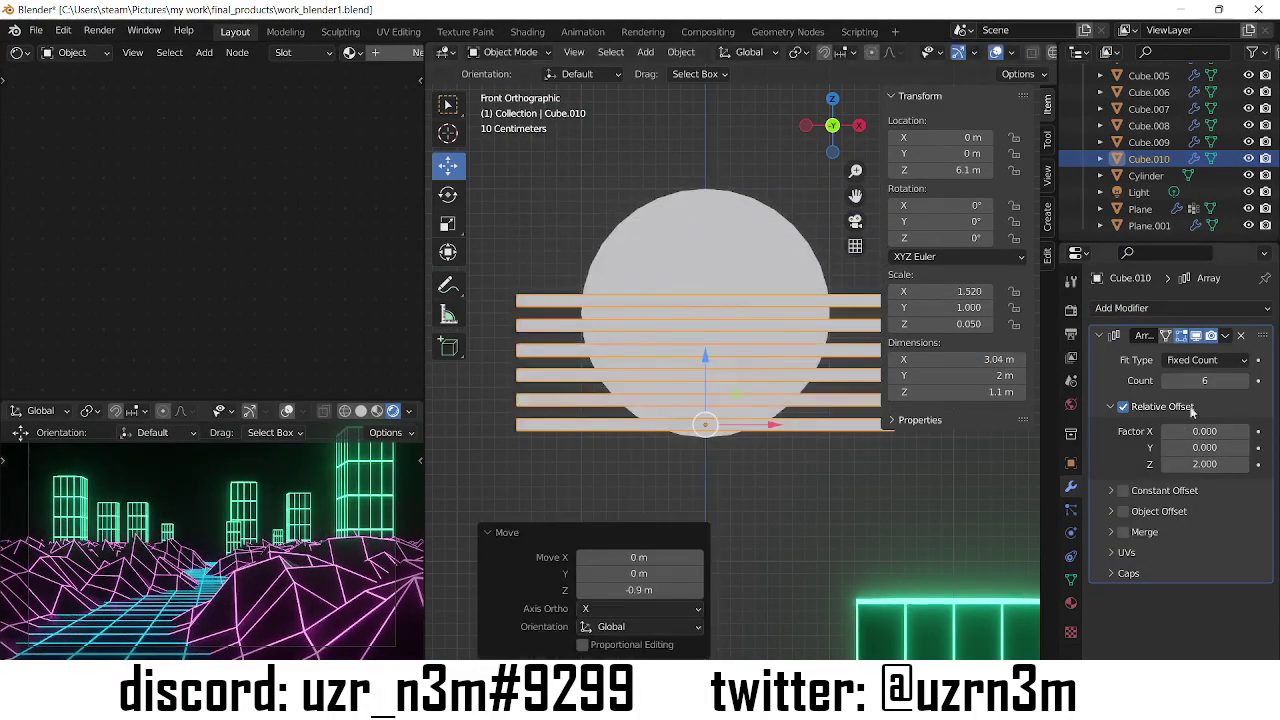
{"action": "left_click", "coordinate": [1245, 381]}
{"action": "key", "text": "ctrl+a"}
{"action": "middle_click_drag", "start_coordinate": [725, 301], "coordinate": [700, 340]}
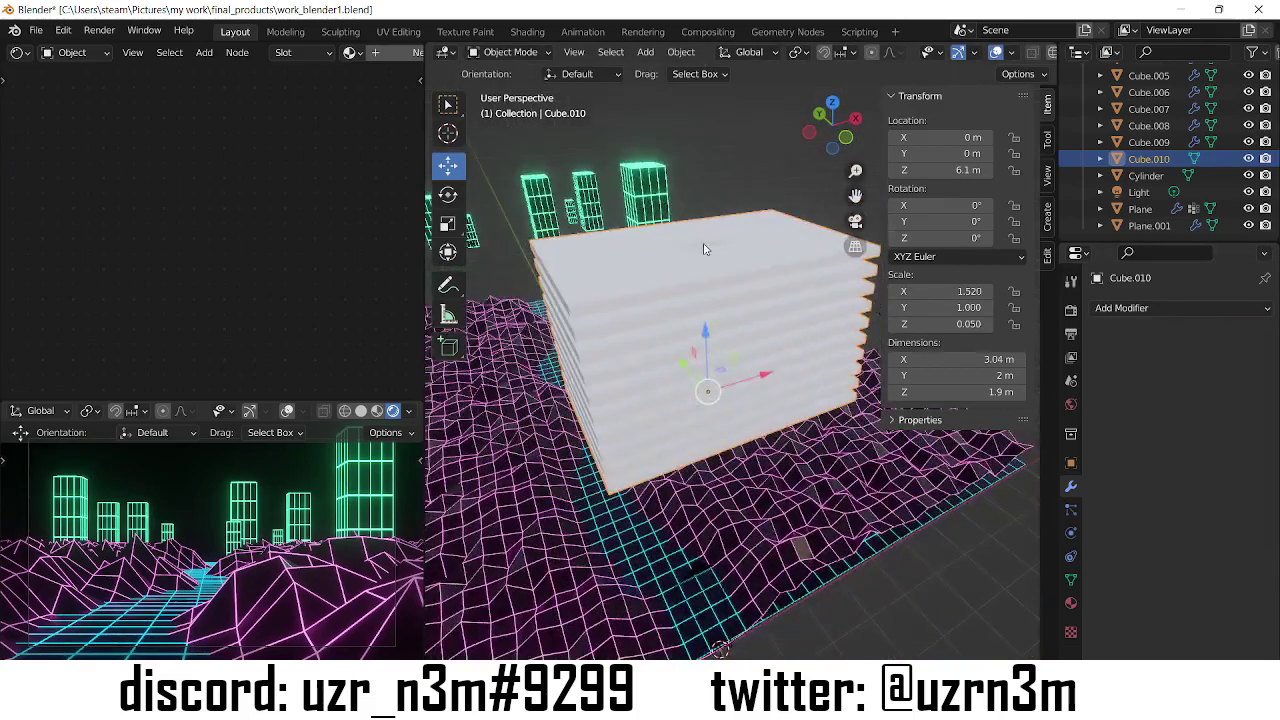
- Add a Boolean modifier to the sun disc to cut with the bar stack
{"action": "left_click", "coordinate": [1146, 175]}
{"action": "left_click", "coordinate": [1121, 308]}
{"action": "left_click", "coordinate": [933, 390]}
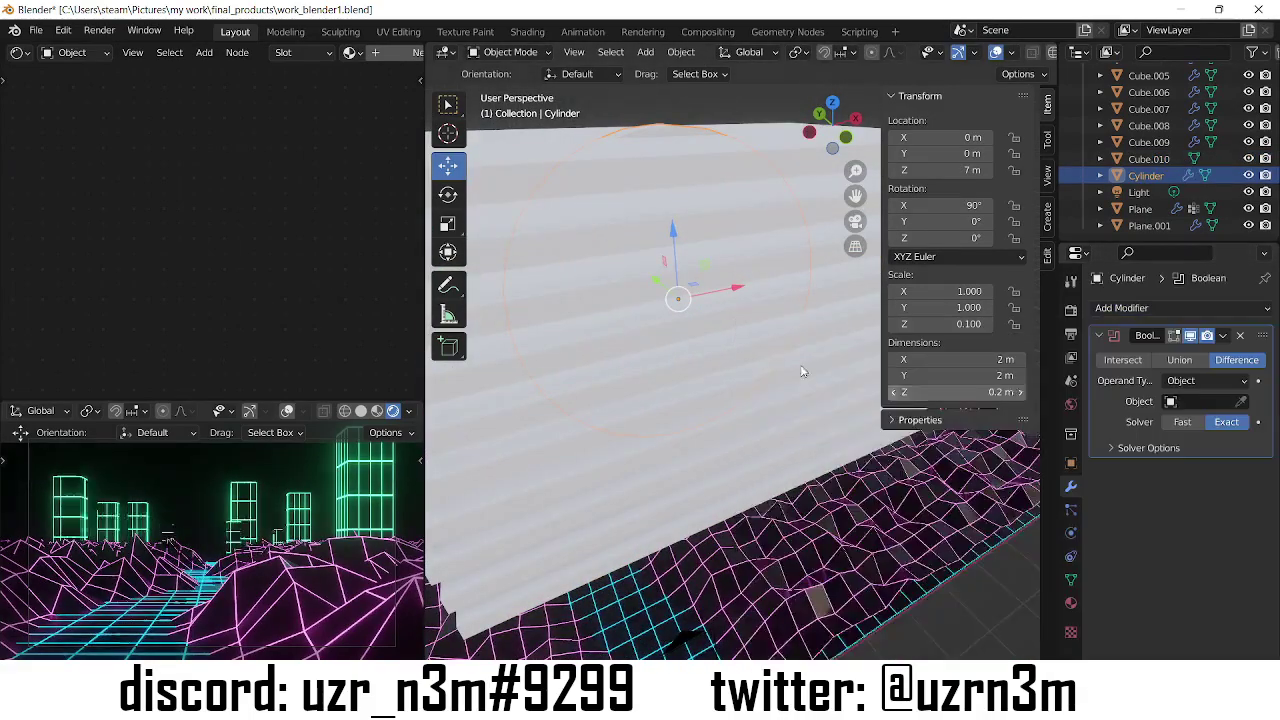
{"action": "middle_click_drag", "start_coordinate": [860, 345], "coordinate": [875, 354]}
- Apply the Boolean cut to stripe the disc and move the bar stack away
{"action": "key", "text": "ctrl+a"}
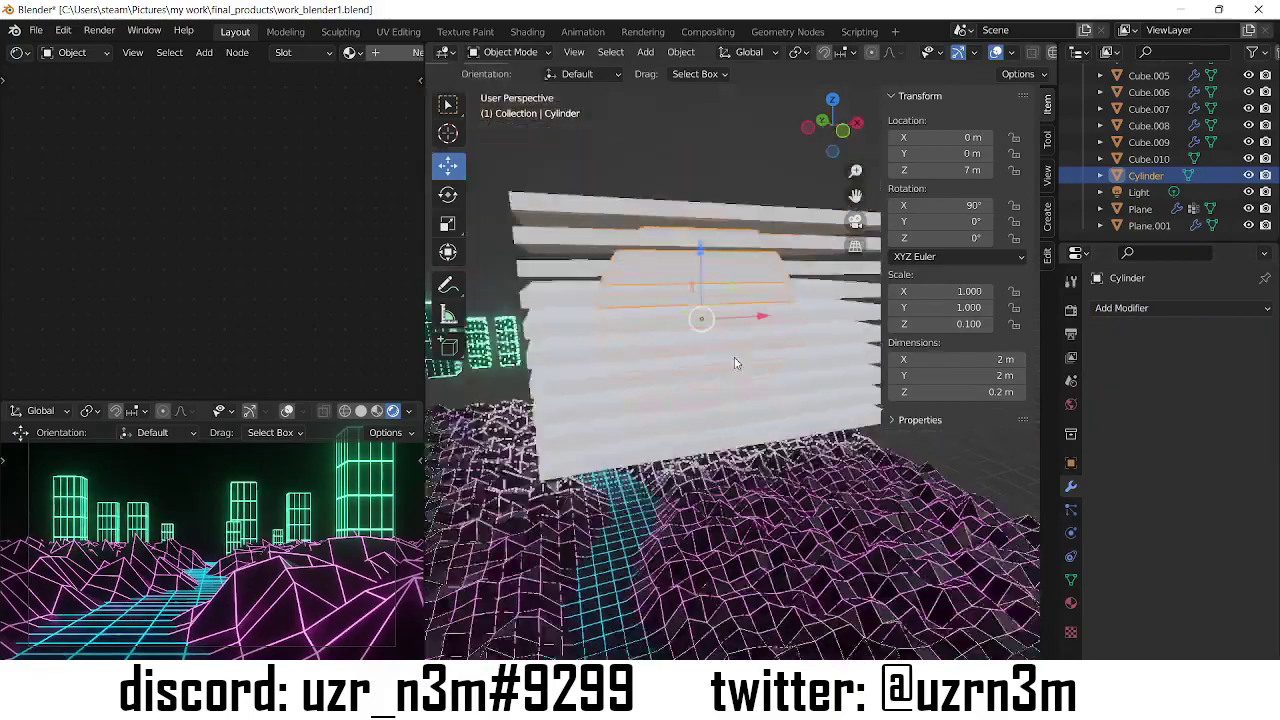
{"action": "scroll", "coordinate": [737, 357], "scroll_direction": "down", "scroll_amount": 5}
{"action": "left_click", "coordinate": [700, 343]}
{"action": "left_click_drag", "start_coordinate": [700, 343], "coordinate": [700, 143]}
{"action": "left_click", "coordinate": [720, 337]}
{"action": "scroll", "coordinate": [720, 337], "scroll_direction": "up", "scroll_amount": 4}
- Give the sun a new material with an Emission shader wired to the output
{"action": "left_click", "coordinate": [400, 58]}
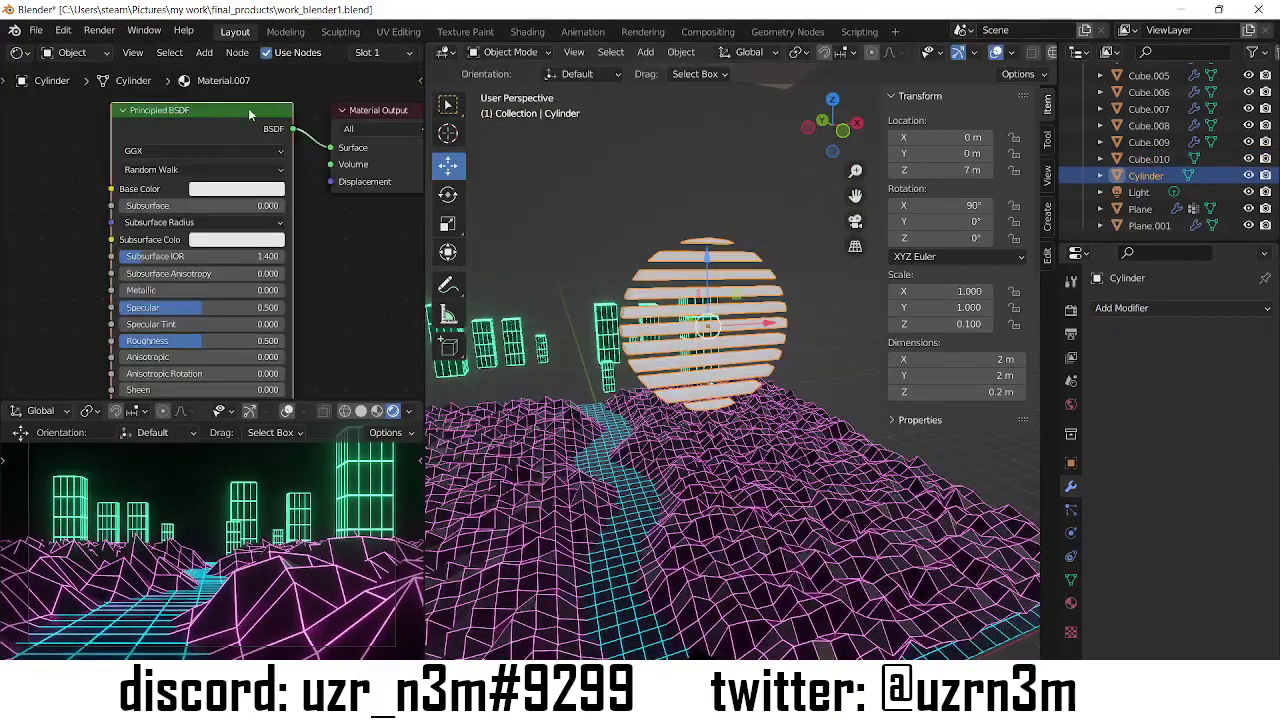
{"action": "key", "text": "F3"}
{"action": "type", "text": "emiss"}
{"action": "key", "text": "Return"}
{"action": "left_click", "coordinate": [280, 170]}
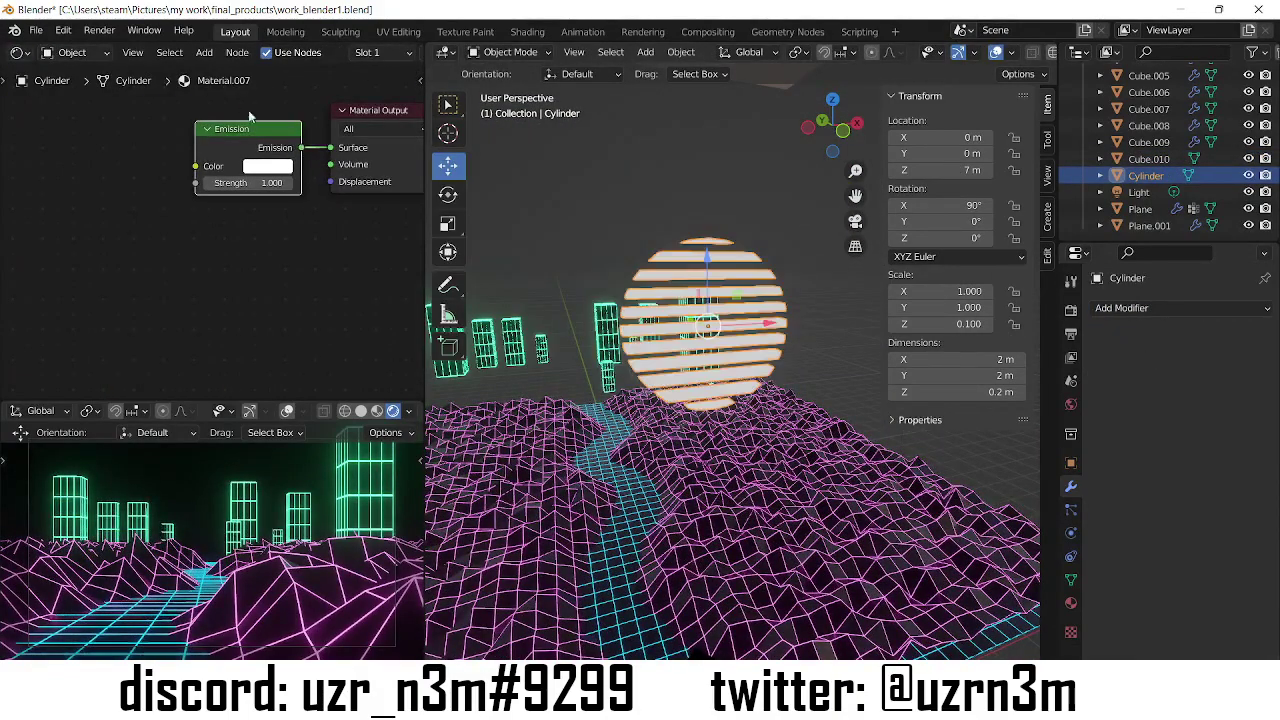
{"action": "left_click_drag", "start_coordinate": [322, 177], "coordinate": [349, 177]}
- Feed the Emission from a ColorRamp driven by Texture Coordinate and Mapping rotated -45°
{"action": "key", "text": "F3"}
{"action": "type", "text": "ramp"}
{"action": "key", "text": "Return"}
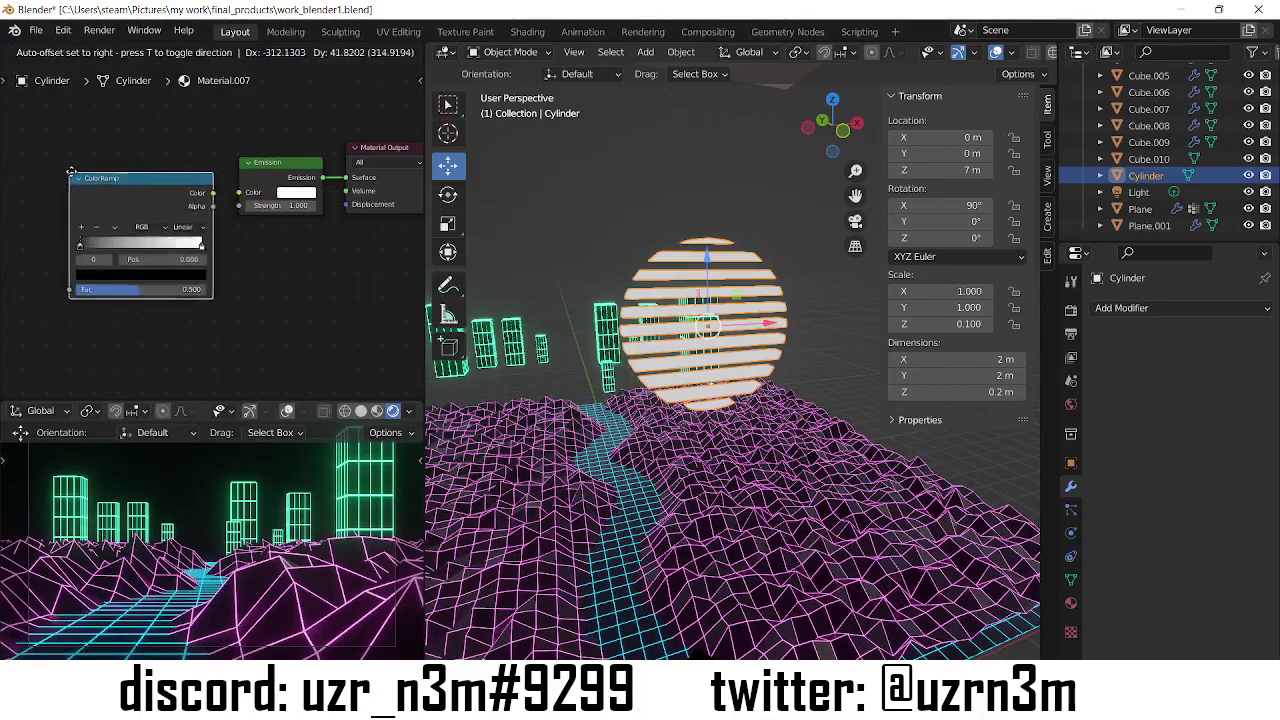
{"action": "left_click", "coordinate": [276, 185]}
{"action": "left_click", "coordinate": [254, 213]}
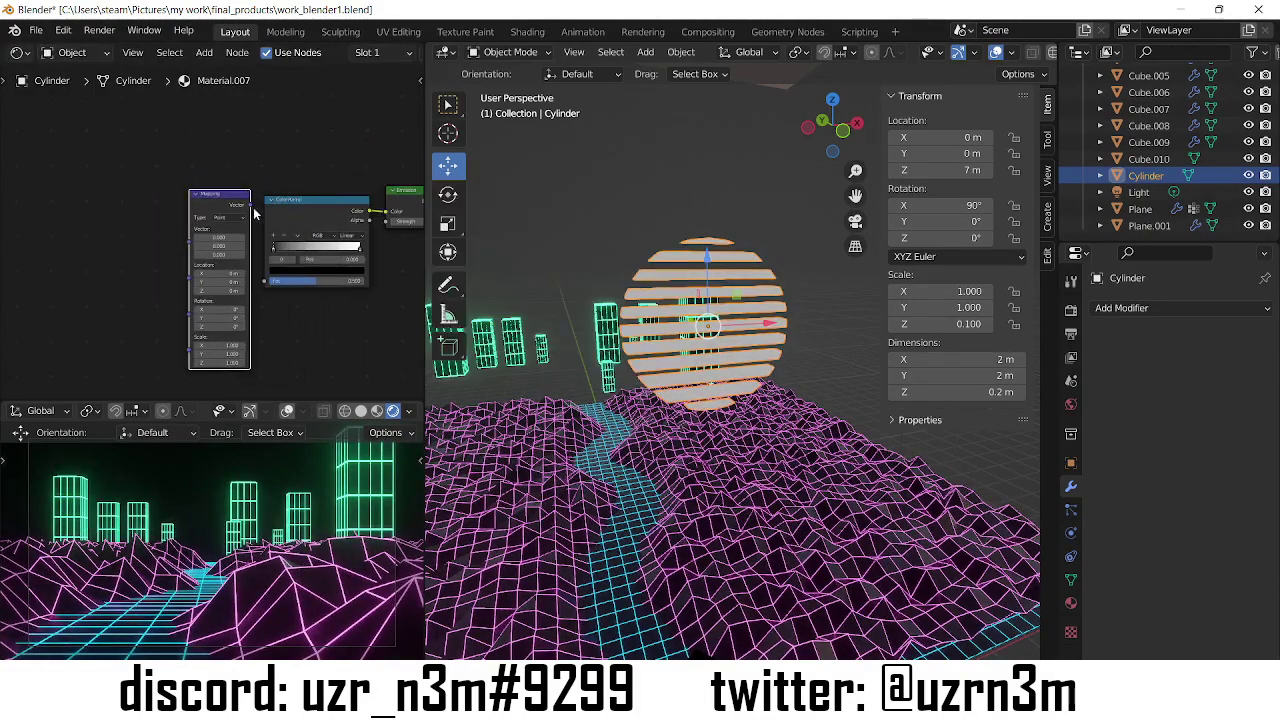
{"action": "left_click_drag", "start_coordinate": [265, 285], "coordinate": [265, 281]}
{"action": "key", "text": "F3"}
{"action": "type", "text": "texture coor"}
{"action": "key", "text": "Return"}
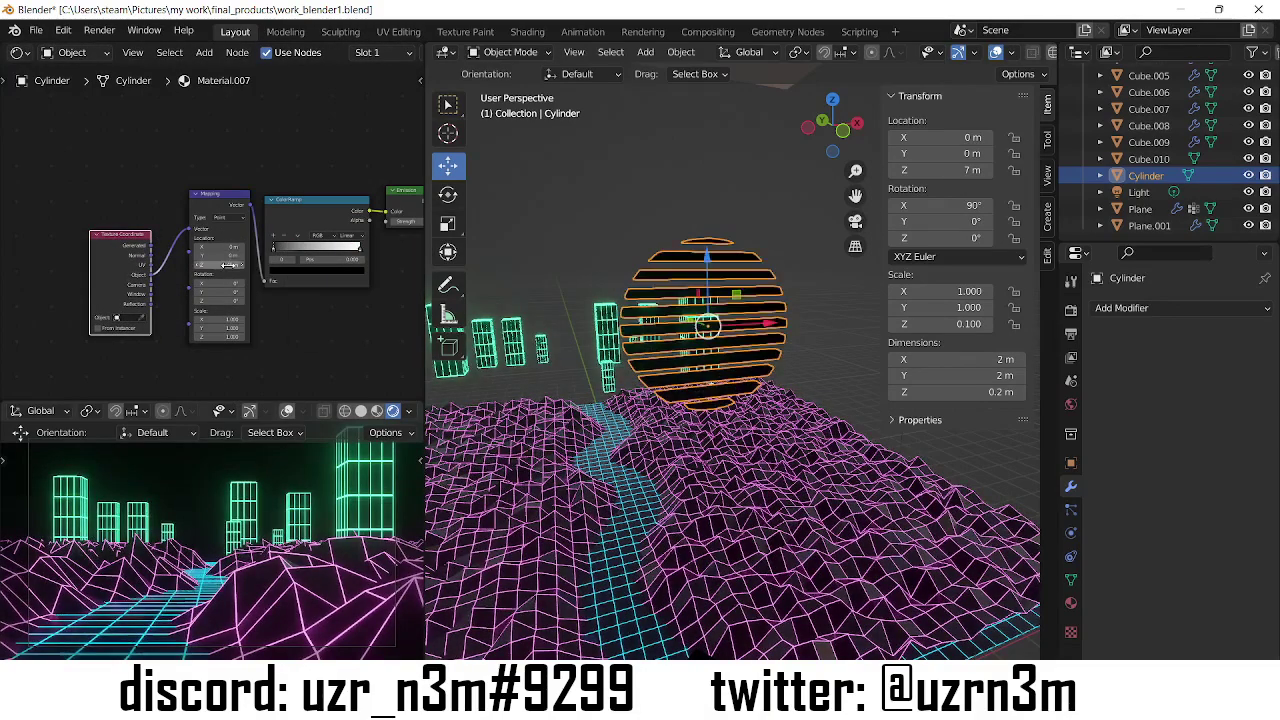
{"action": "key", "text": "Return"}
- Colour the ramp red, orange at 0.373 and yellow, and set Emission strength to 10
{"action": "left_click", "coordinate": [315, 269]}
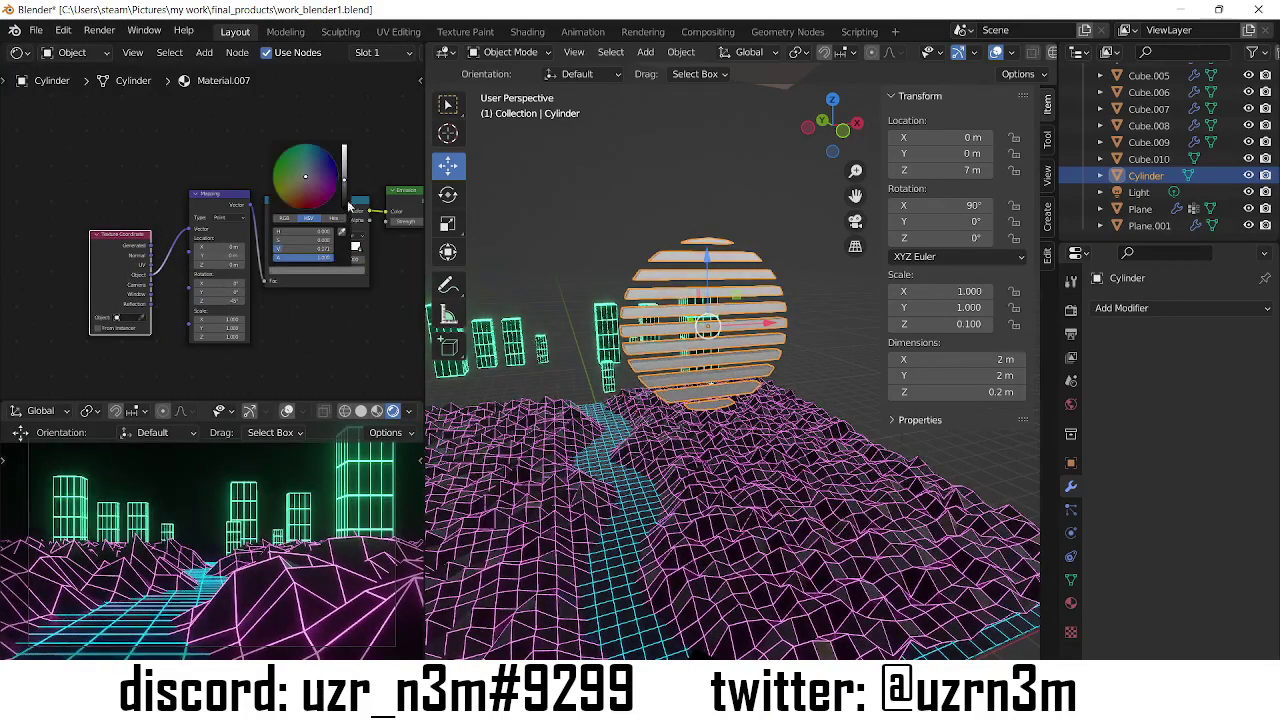
{"action": "left_click_drag", "start_coordinate": [343, 205], "coordinate": [343, 150]}
{"action": "left_click", "coordinate": [338, 178]}
{"action": "scroll", "coordinate": [220, 273], "scroll_direction": "up", "scroll_amount": 3}
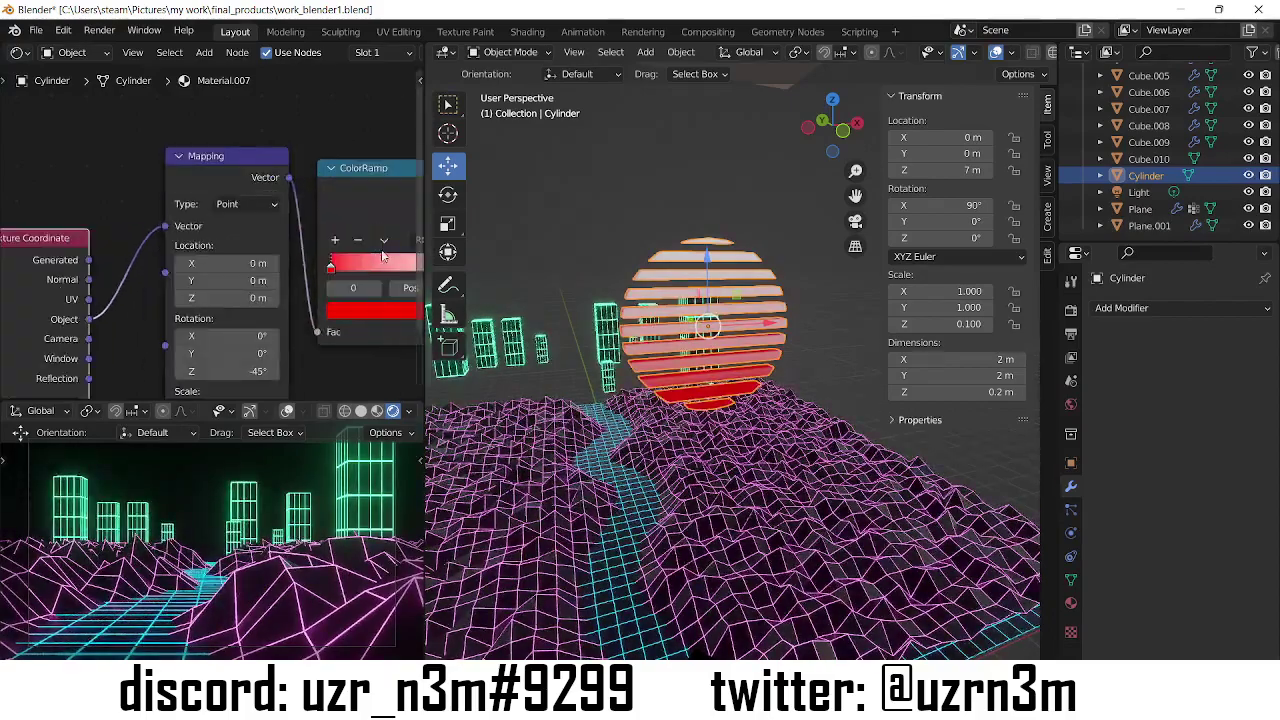
{"action": "middle_click_drag", "start_coordinate": [327, 199], "coordinate": [192, 199]}
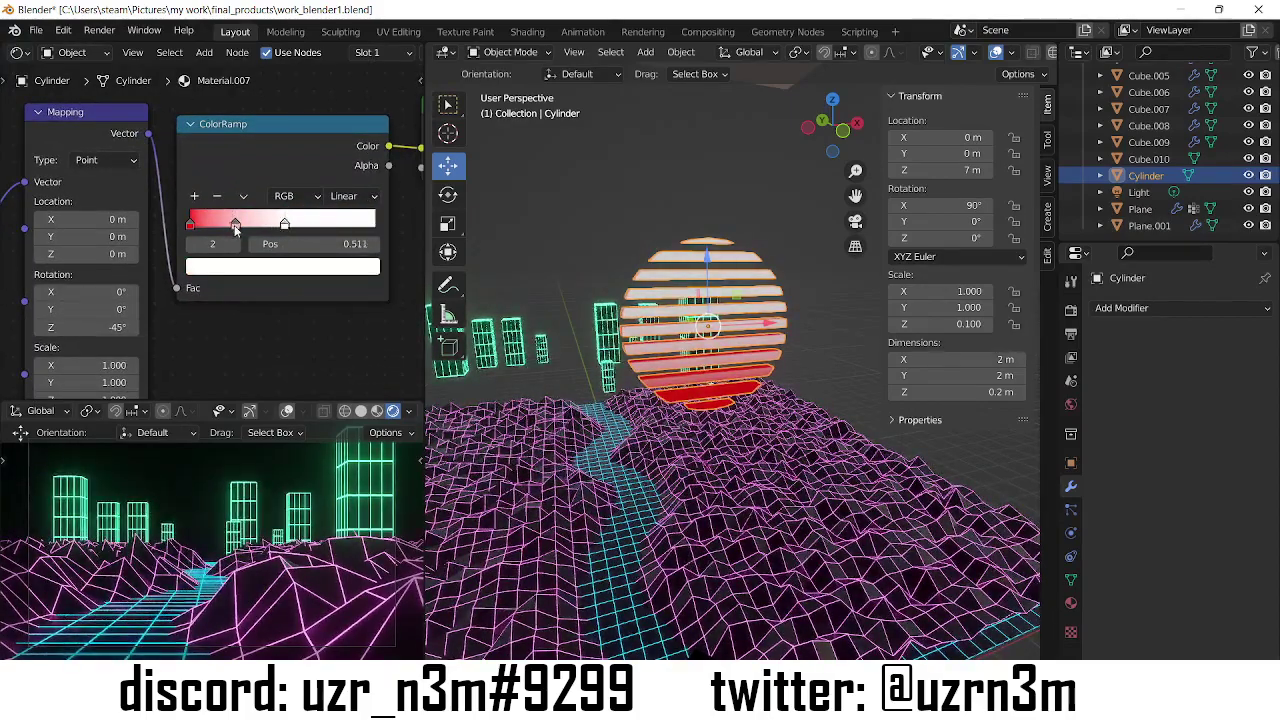
{"action": "left_click", "coordinate": [282, 266]}
{"action": "left_click", "coordinate": [300, 372]}
{"action": "left_click", "coordinate": [285, 225]}
{"action": "left_click", "coordinate": [282, 266]}
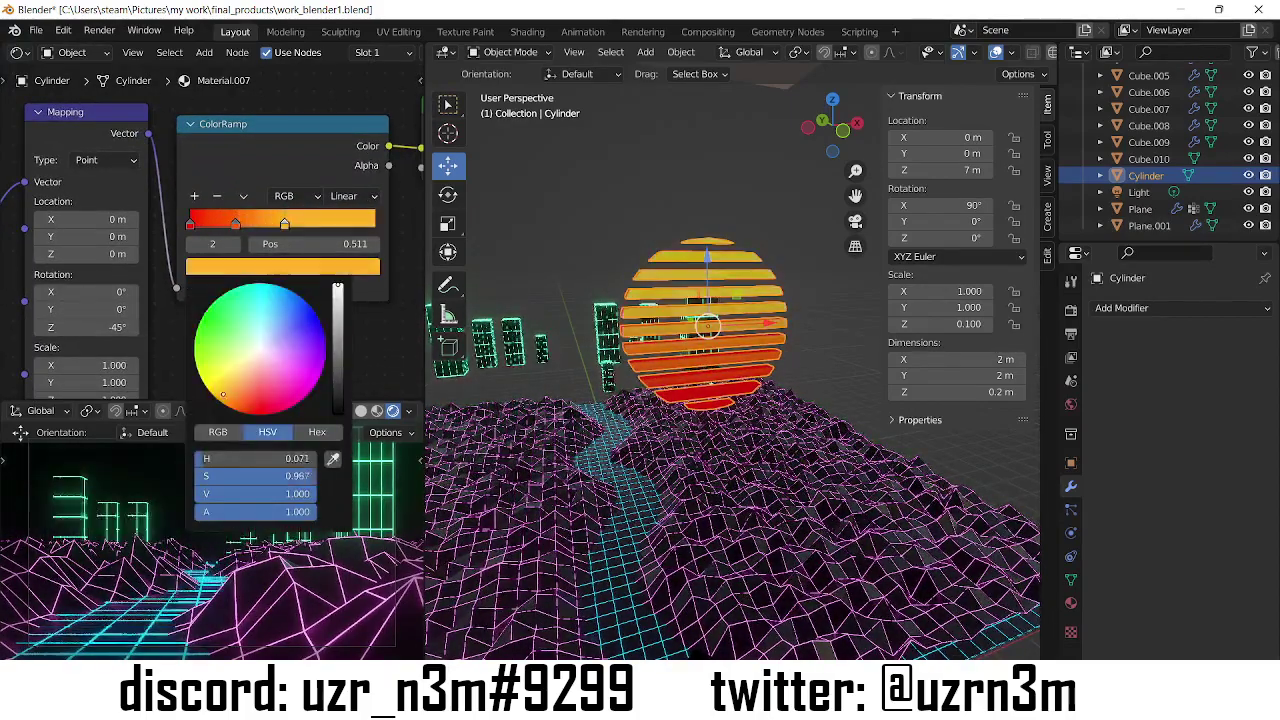
{"action": "left_click", "coordinate": [295, 345]}
{"action": "left_click_drag", "start_coordinate": [285, 225], "coordinate": [317, 222]}
{"action": "left_click_drag", "start_coordinate": [235, 225], "coordinate": [258, 225]}
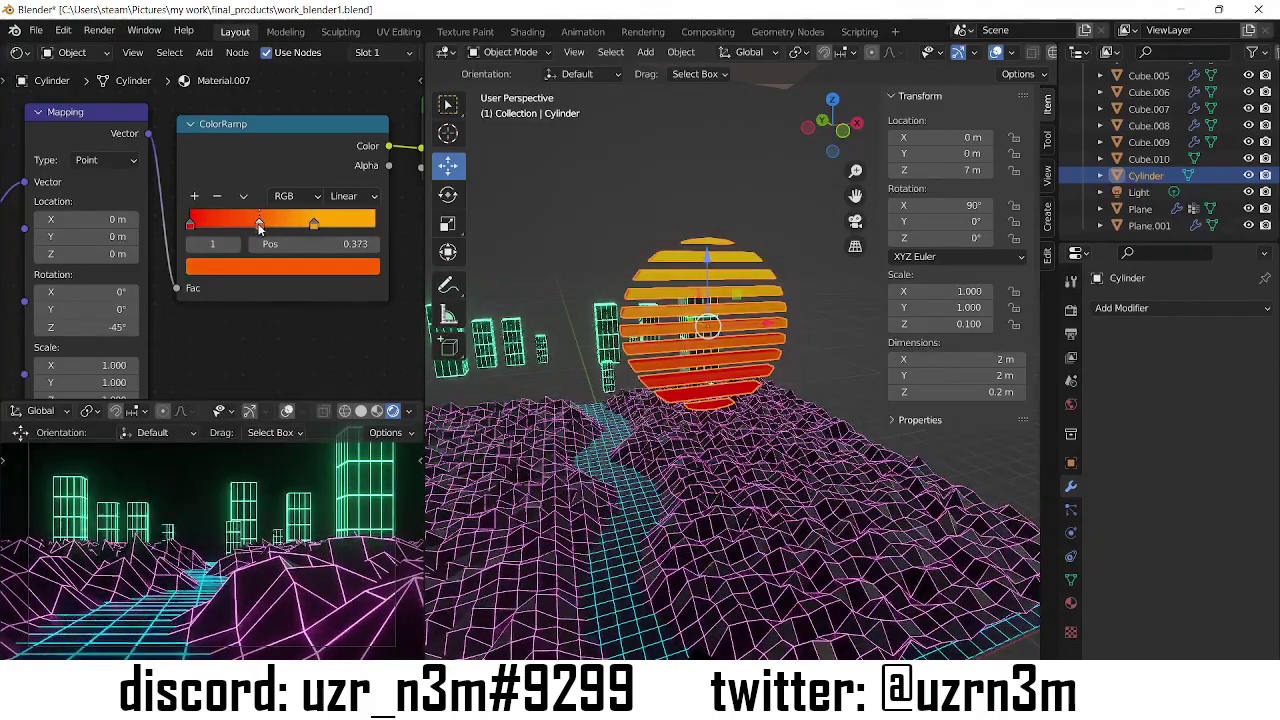
{"action": "middle_click_drag", "start_coordinate": [258, 226], "coordinate": [121, 241]}
{"action": "left_click_drag", "start_coordinate": [345, 182], "coordinate": [378, 182]}
- Push the striped sun back along Y to 40 m
{"action": "middle_click_drag", "start_coordinate": [694, 322], "coordinate": [640, 300]}
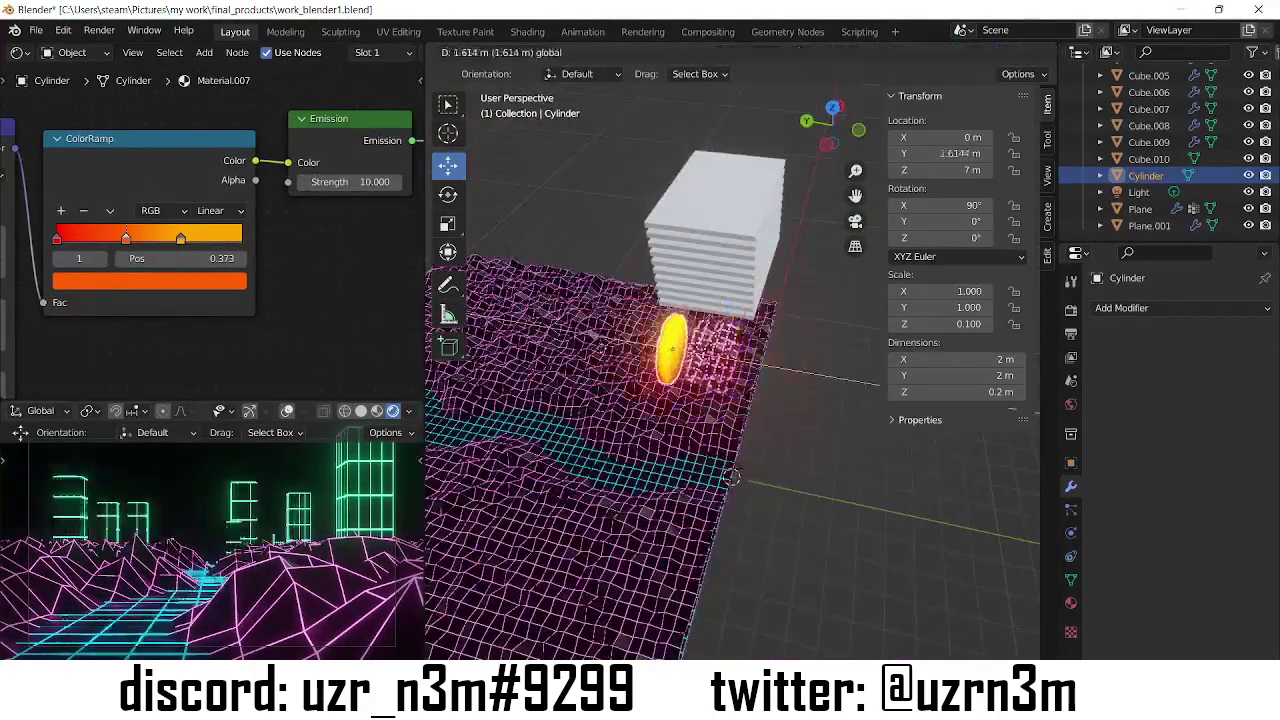
{"action": "left_click_drag", "start_coordinate": [640, 300], "coordinate": [600, 330]}
{"action": "middle_click_drag", "start_coordinate": [600, 330], "coordinate": [700, 300]}
{"action": "left_click_drag", "start_coordinate": [780, 315], "coordinate": [891, 256]}
{"action": "left_click", "coordinate": [900, 250]}
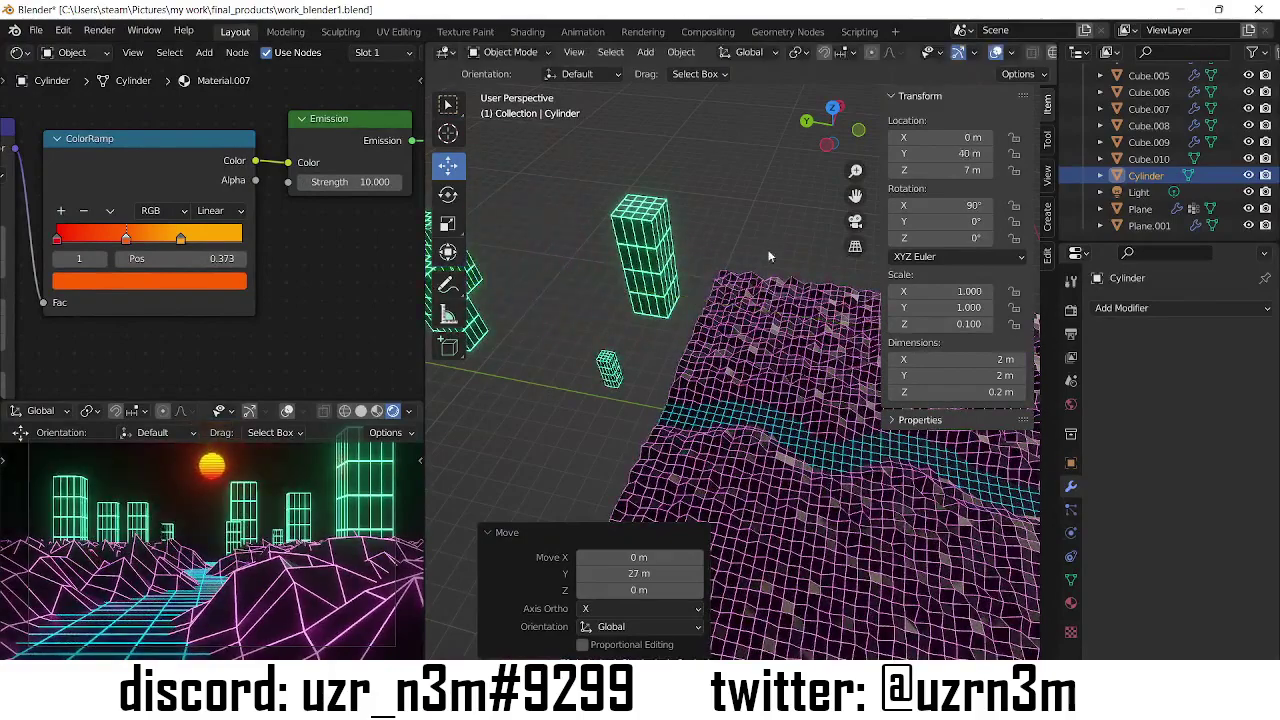
{"action": "mouse_move", "coordinate": [900, 250]}
{"action": "middle_mouse_down"}
{"action": "mouse_move", "coordinate": [732, 306]}
{"action": "mouse_move", "coordinate": [850, 148]}
{"action": "middle_mouse_up"}
{"action": "scroll", "coordinate": [732, 306], "scroll_direction": "down", "scroll_amount": 4}
{"action": "left_click", "coordinate": [845, 137]}
- Enlarge the sun about 2.8 times and lower it along Z toward the horizon
{"action": "key", "text": "s"}
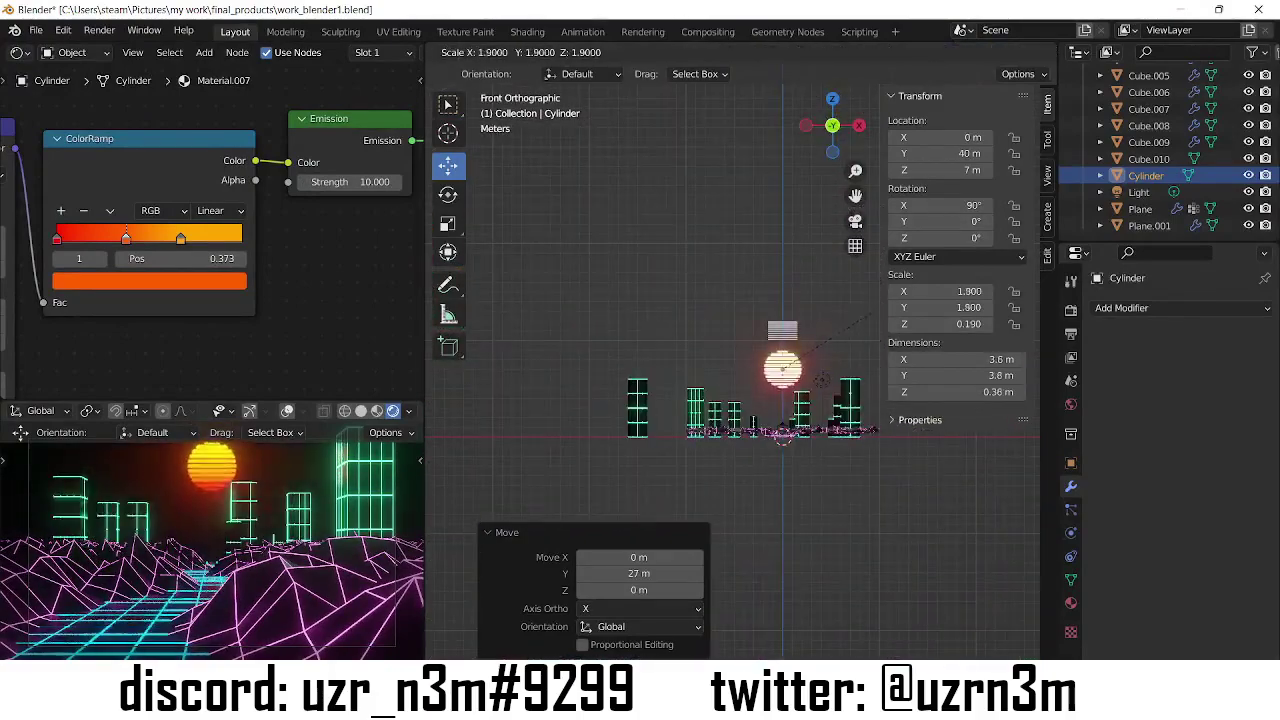
{"action": "left_click", "coordinate": [890, 302]}
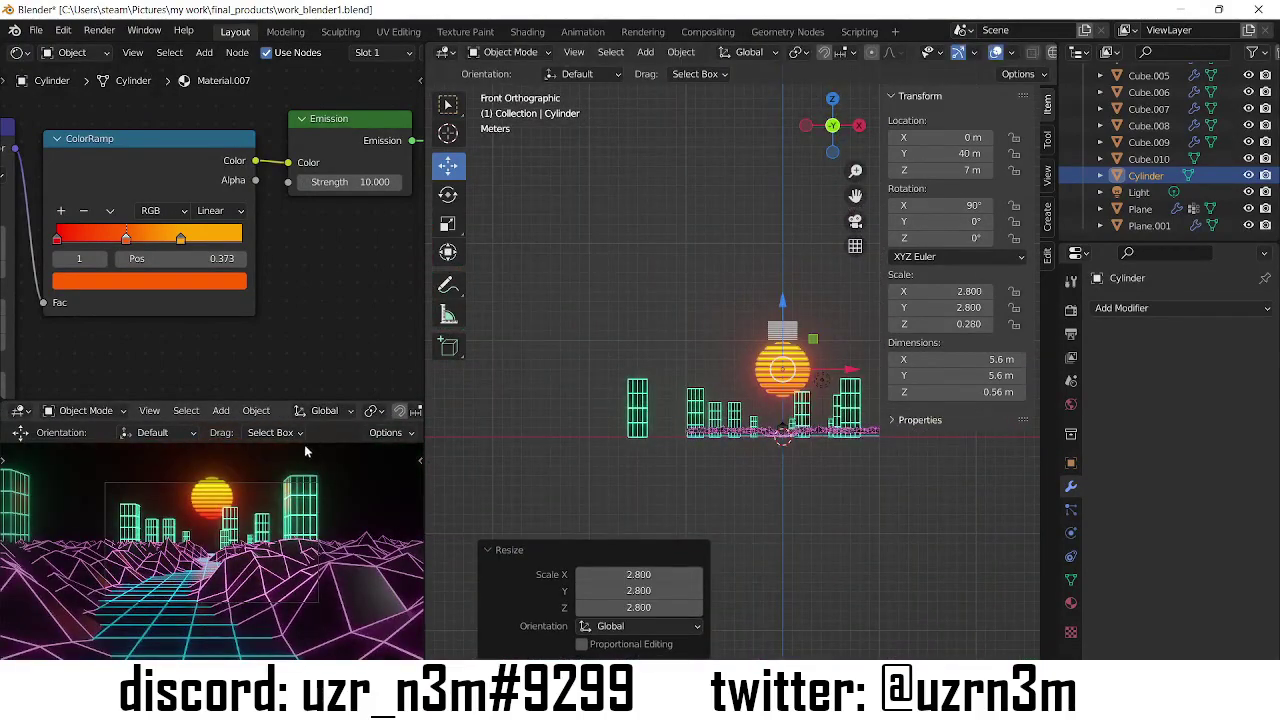
{"action": "key", "text": "s"}
{"action": "left_click", "coordinate": [783, 325]}
{"action": "key", "text": "g"}
{"action": "key", "text": "z"}
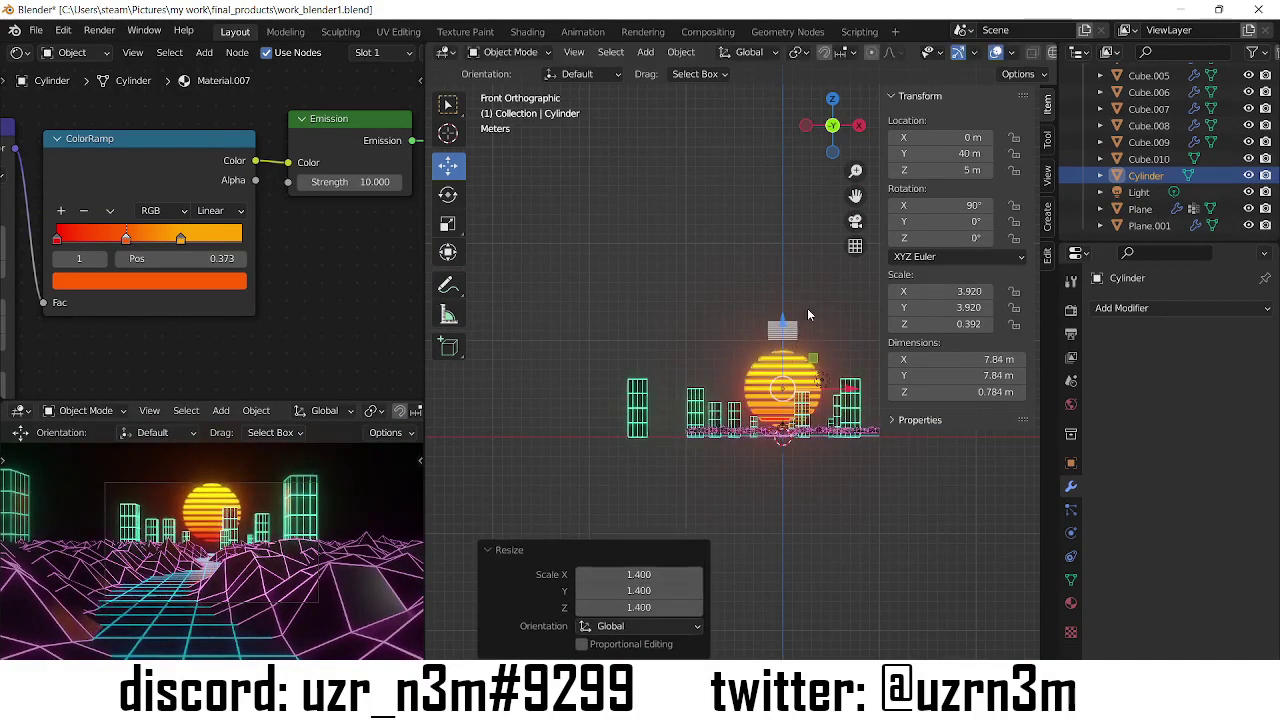
{"action": "left_click", "coordinate": [795, 338]}
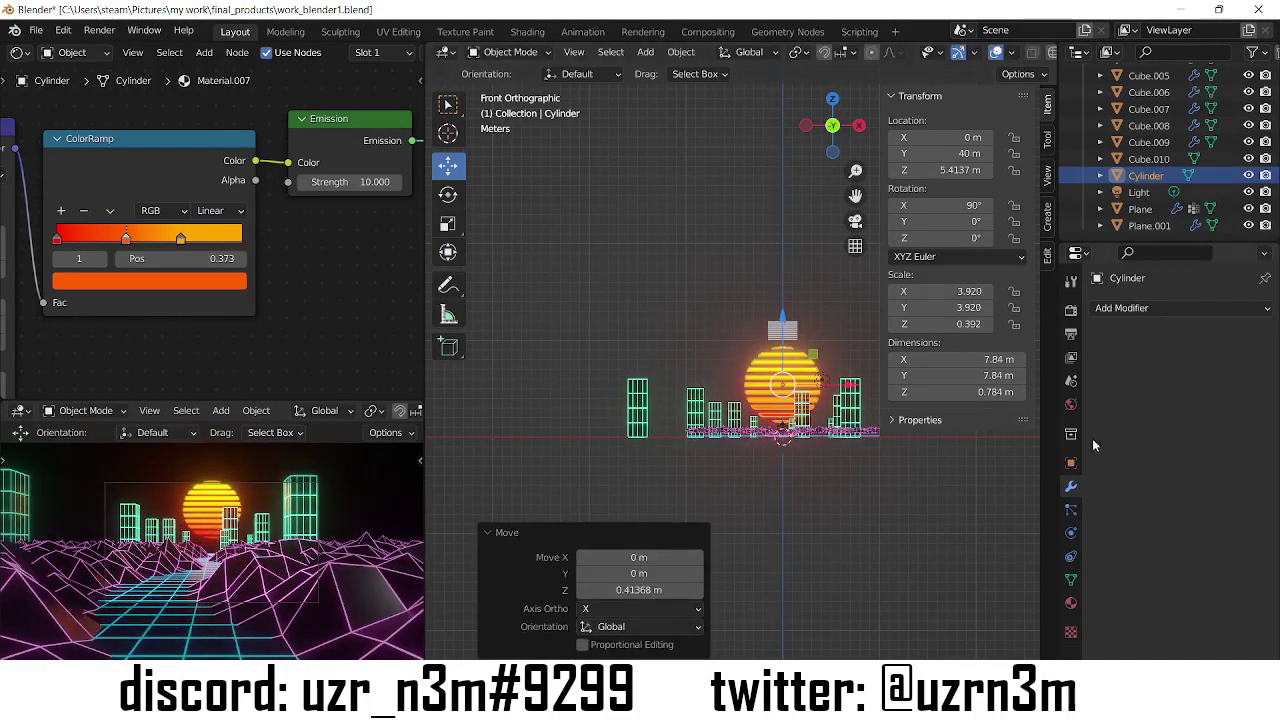
- Refine the sun's size, shrinking it by 0.8 then settling at scale 4.39
{"action": "left_click", "coordinate": [1070, 404]}
{"action": "scroll", "coordinate": [237, 486], "scroll_direction": "up", "scroll_amount": 2}
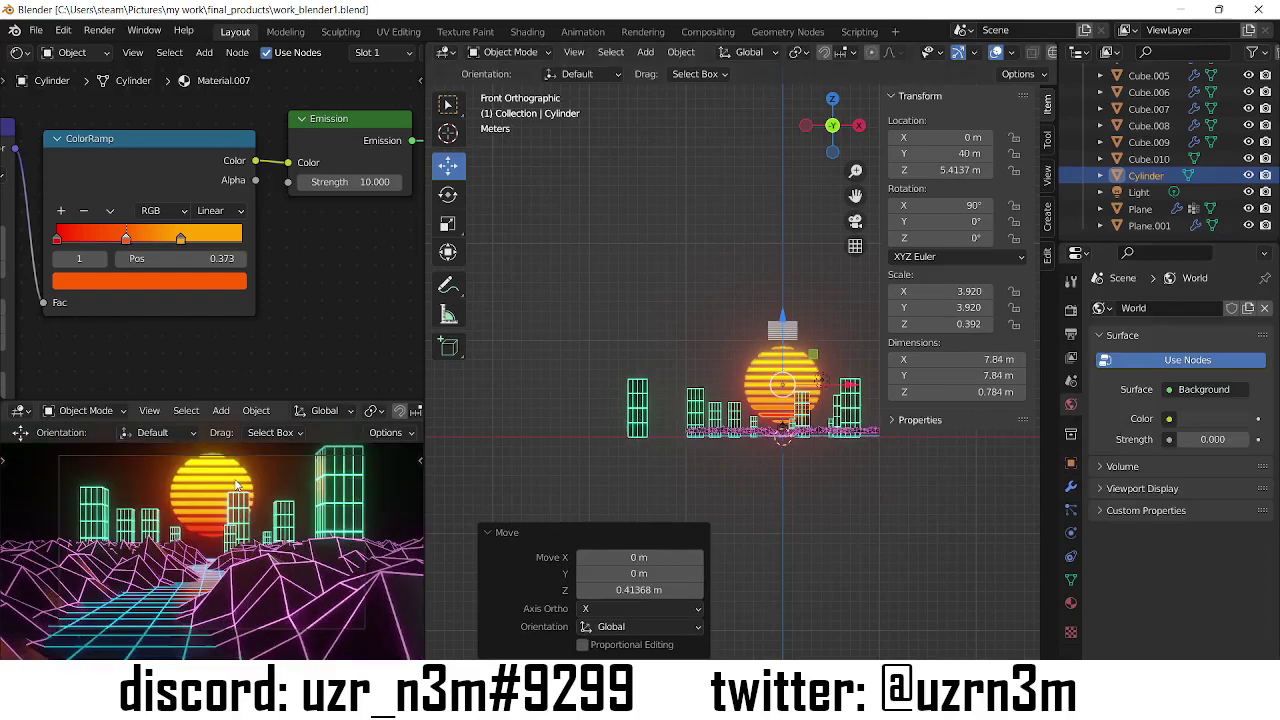
{"action": "middle_click_drag", "start_coordinate": [616, 410], "coordinate": [703, 256]}
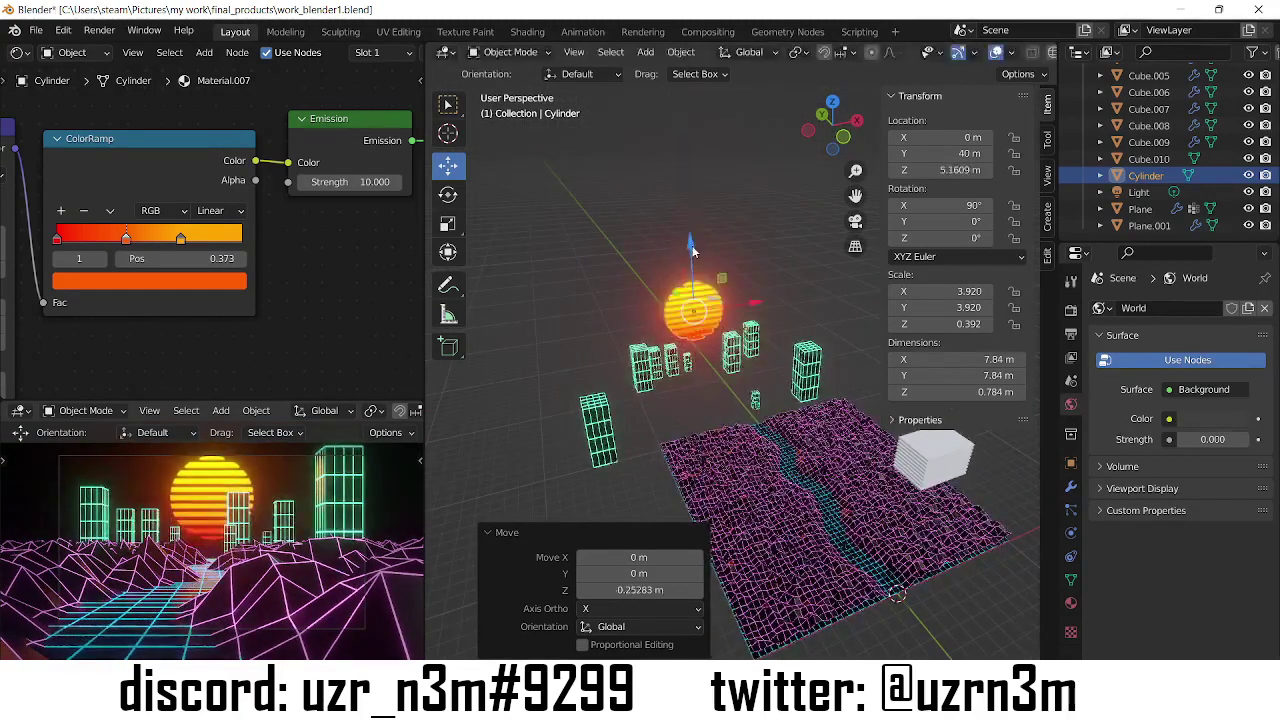
{"action": "type", "text": "s.8"}
{"action": "key", "text": "Return"}
{"action": "key", "text": "s"}
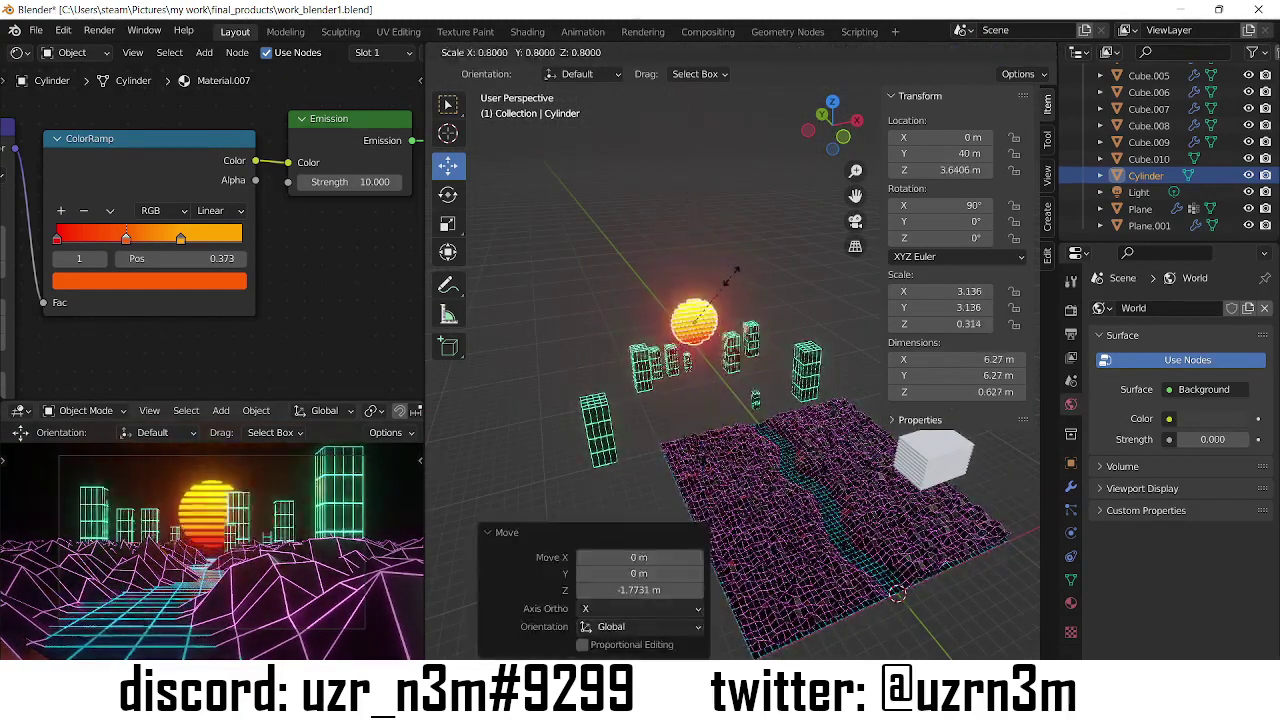
{"action": "left_click", "coordinate": [728, 392]}
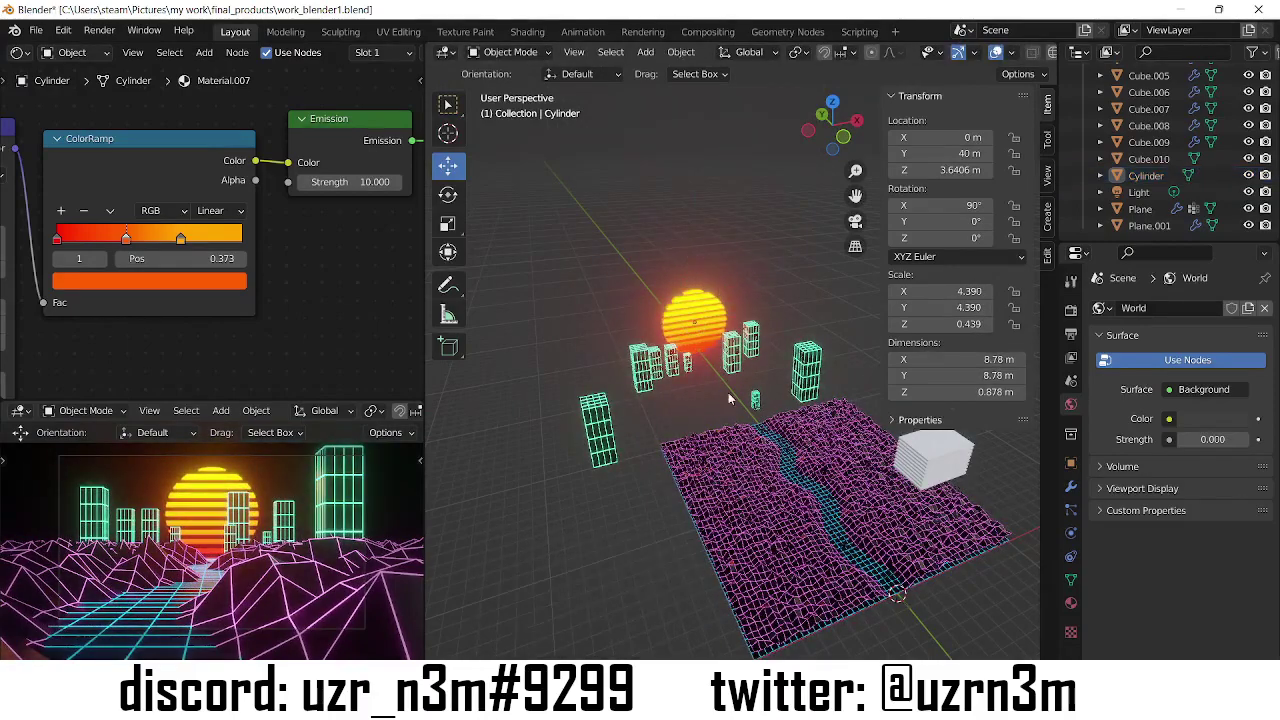
{"action": "left_click", "coordinate": [1070, 308]}
- Inspect the terrain Plane's pink emission and road Plane.001's black materials, then open World settings
{"action": "left_click", "coordinate": [830, 430]}
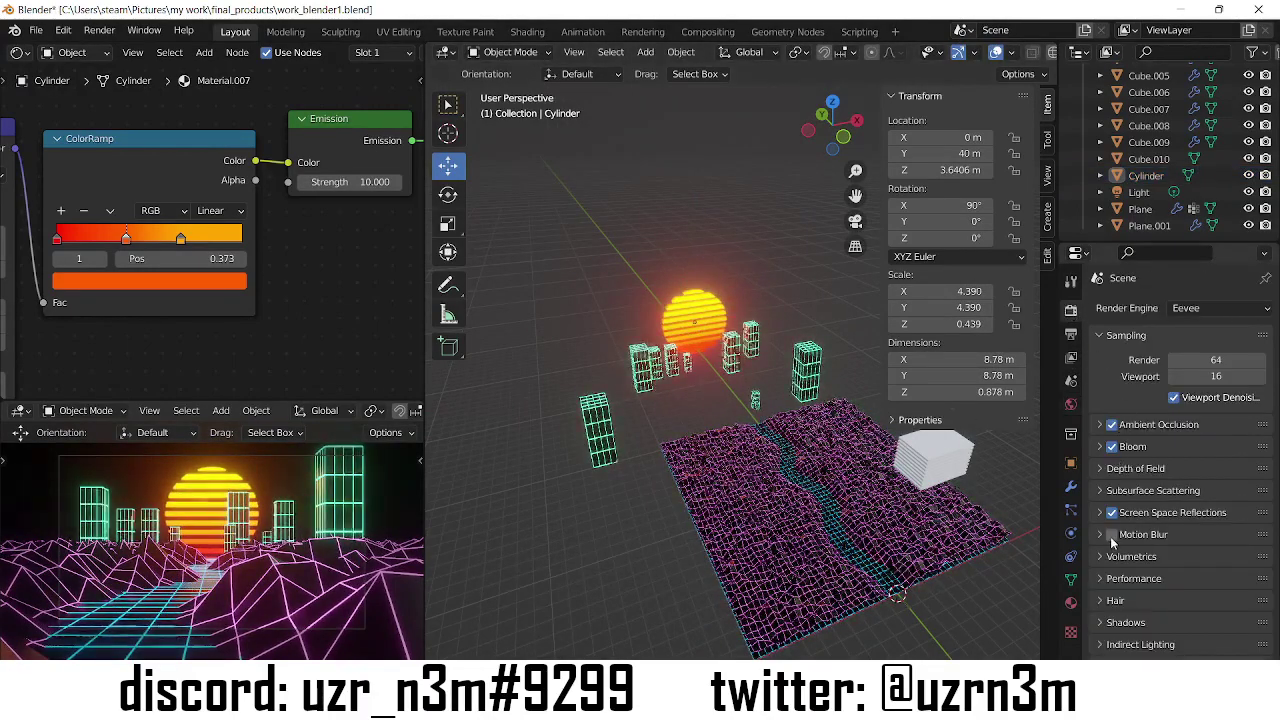
{"action": "scroll", "coordinate": [322, 382], "scroll_direction": "down", "scroll_amount": 5}
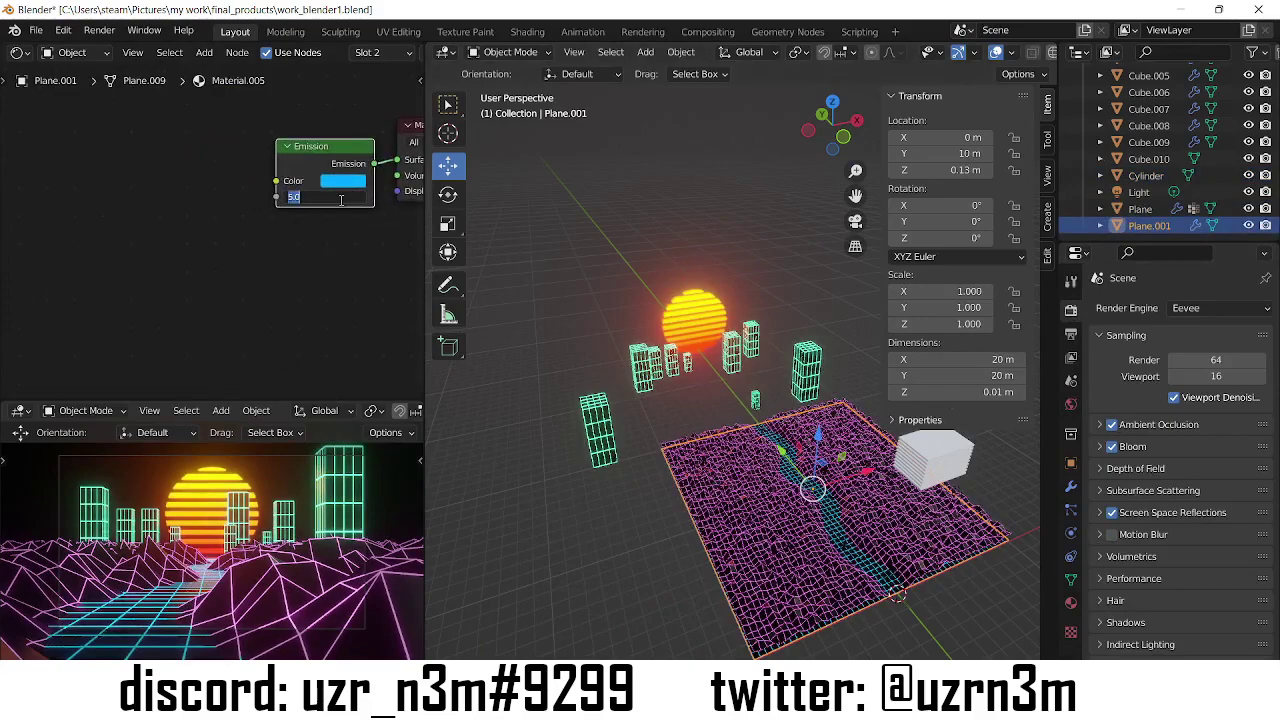
{"action": "left_click", "coordinate": [676, 316]}
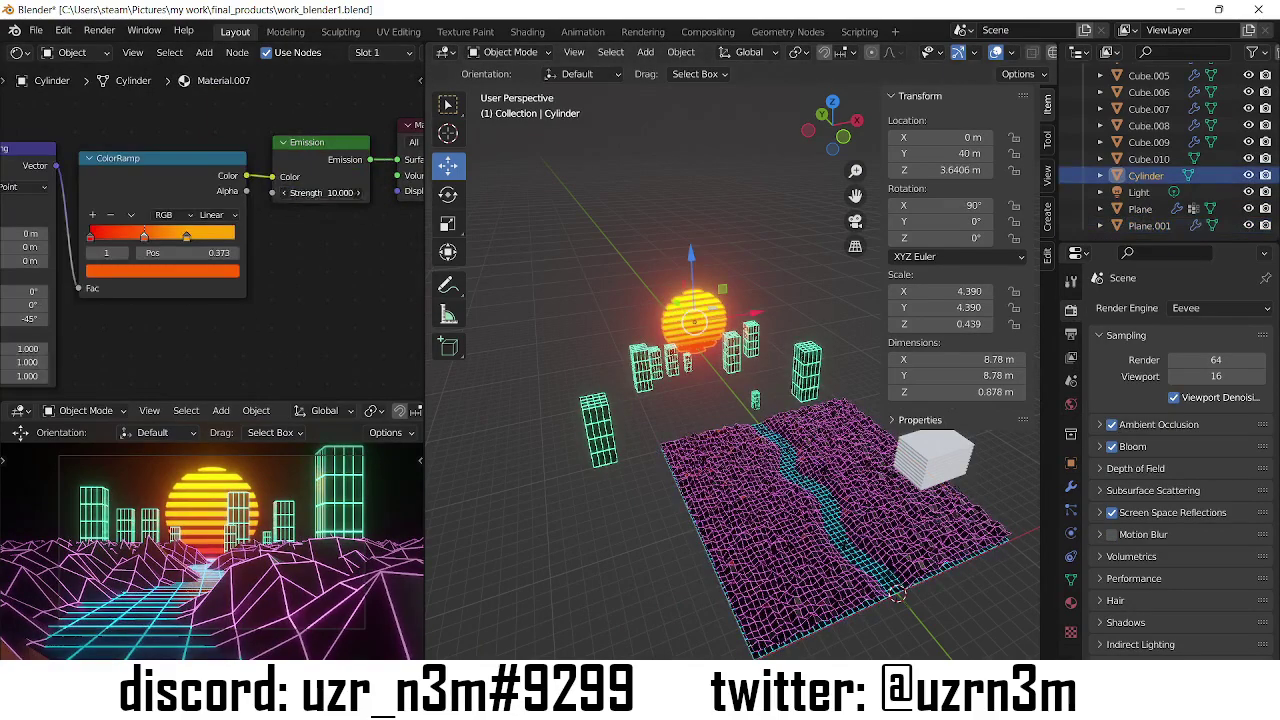
{"action": "right_click", "coordinate": [1145, 208]}
{"action": "scroll", "coordinate": [255, 292], "scroll_direction": "down", "scroll_amount": 5}
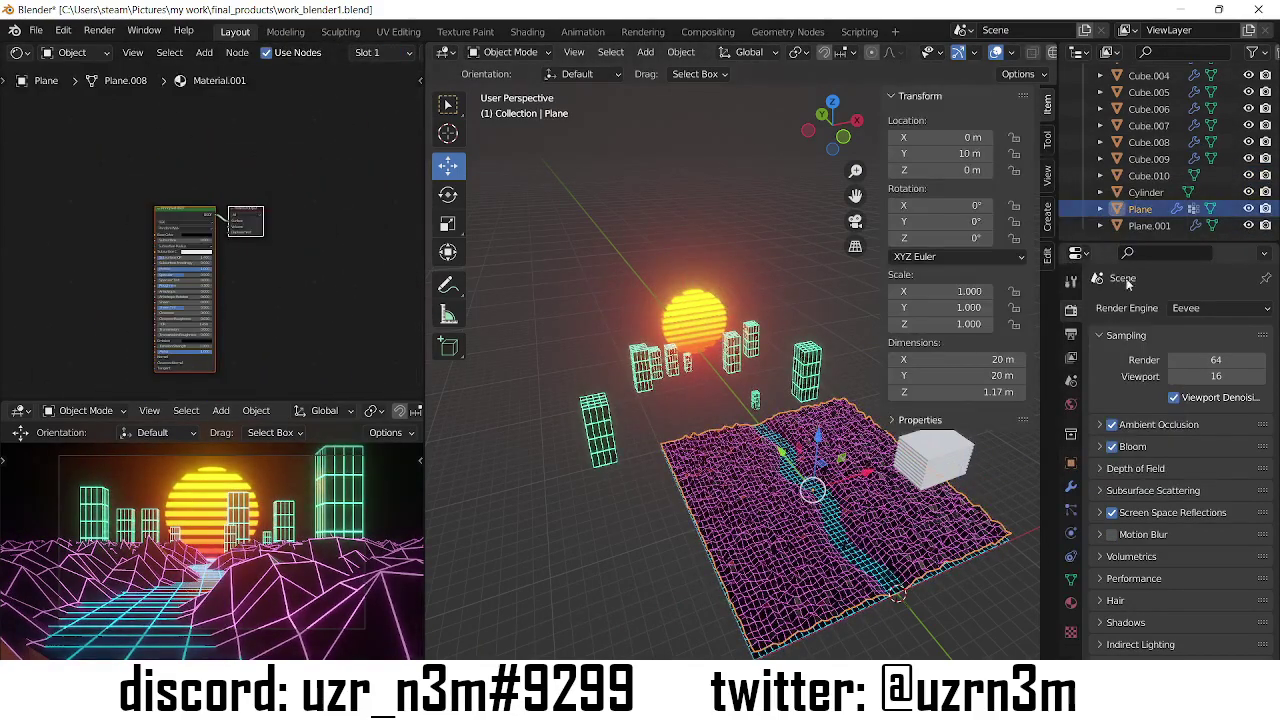
{"action": "left_click", "coordinate": [1071, 632]}
{"action": "left_click", "coordinate": [1265, 308]}
{"action": "left_click", "coordinate": [1215, 411]}
{"action": "scroll", "coordinate": [206, 309], "scroll_direction": "up", "scroll_amount": 5}
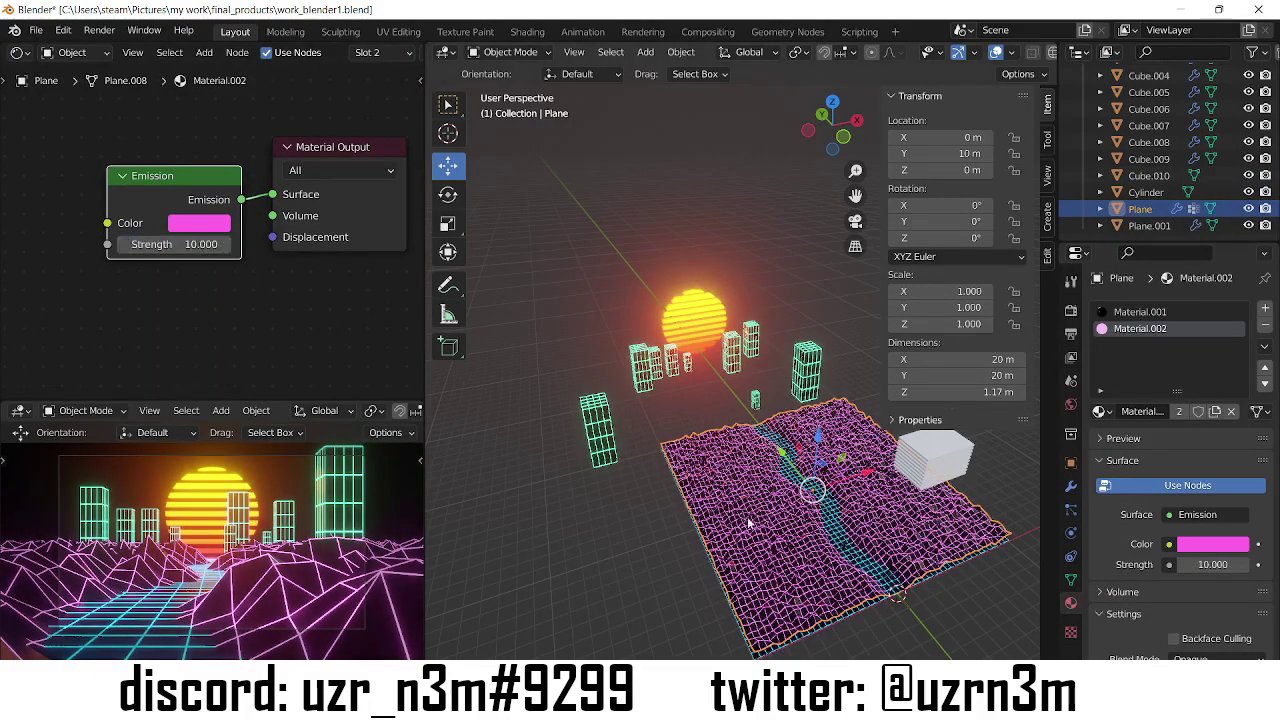
{"action": "left_click", "coordinate": [832, 527]}
{"action": "left_click", "coordinate": [1138, 312]}
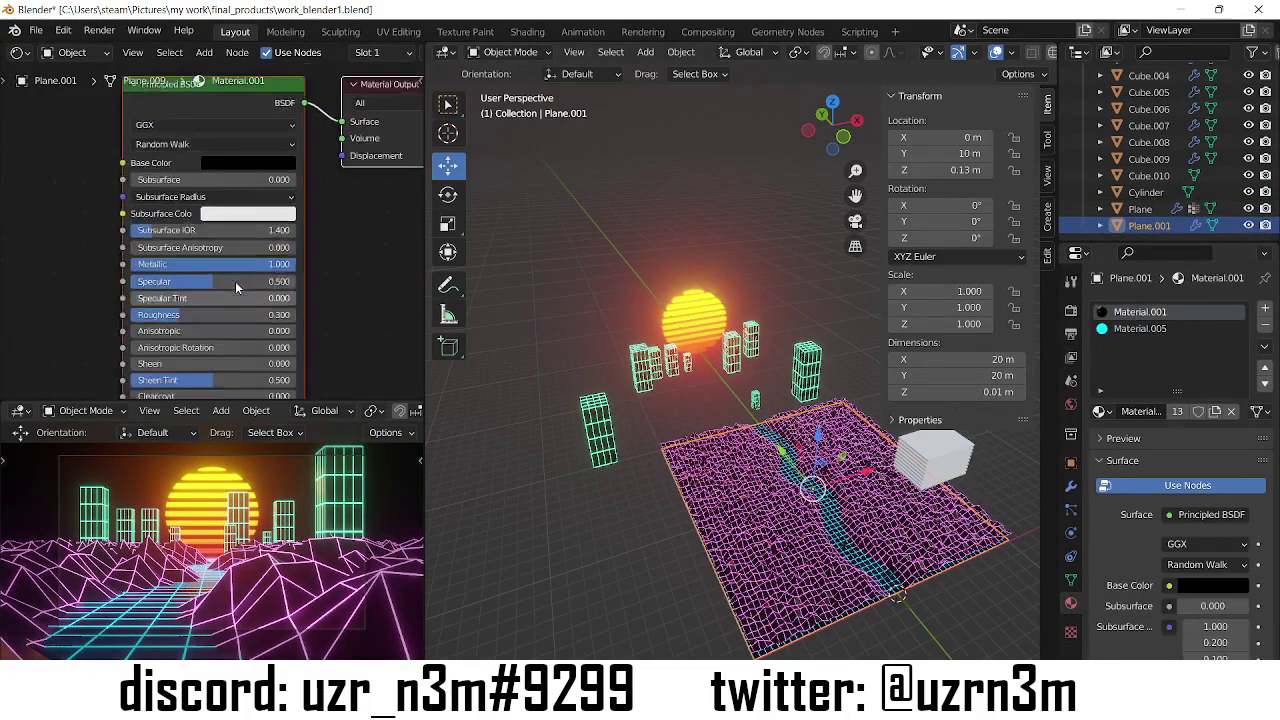
{"action": "left_click", "coordinate": [1071, 404]}
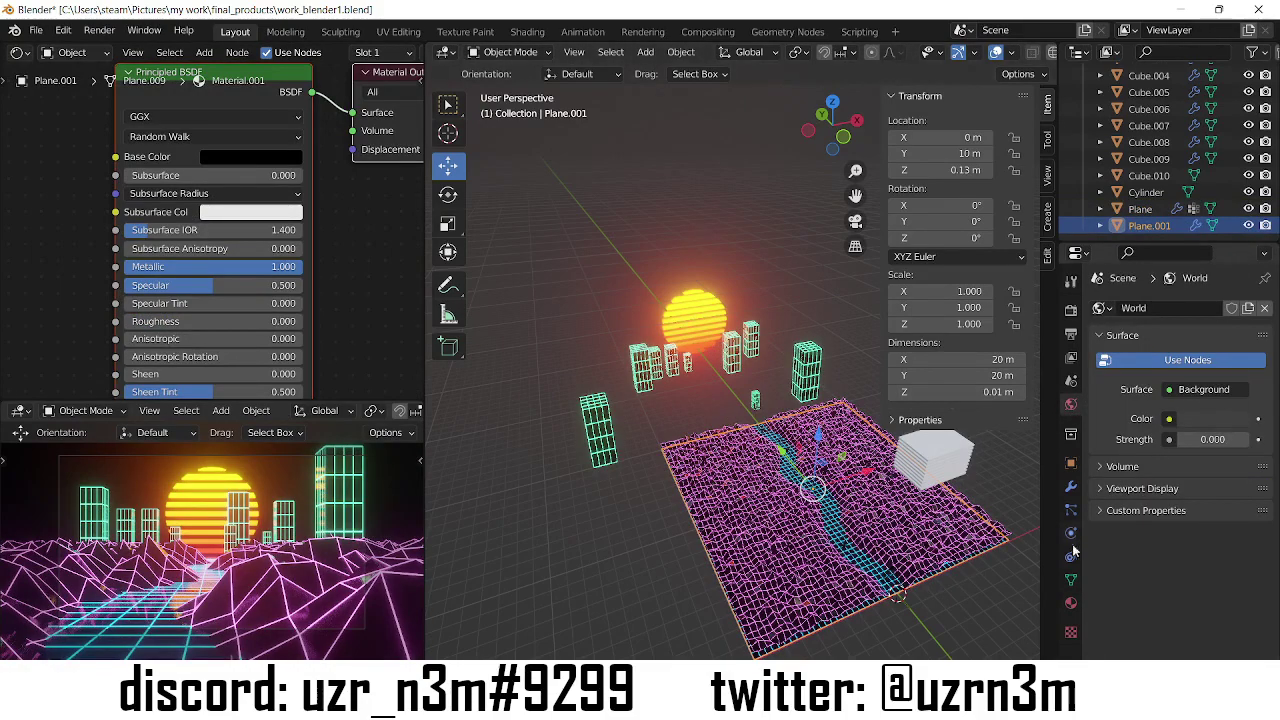
- In the world shader, replace the Background with an Emission node linked to World Output
{"action": "left_click", "coordinate": [1170, 419]}
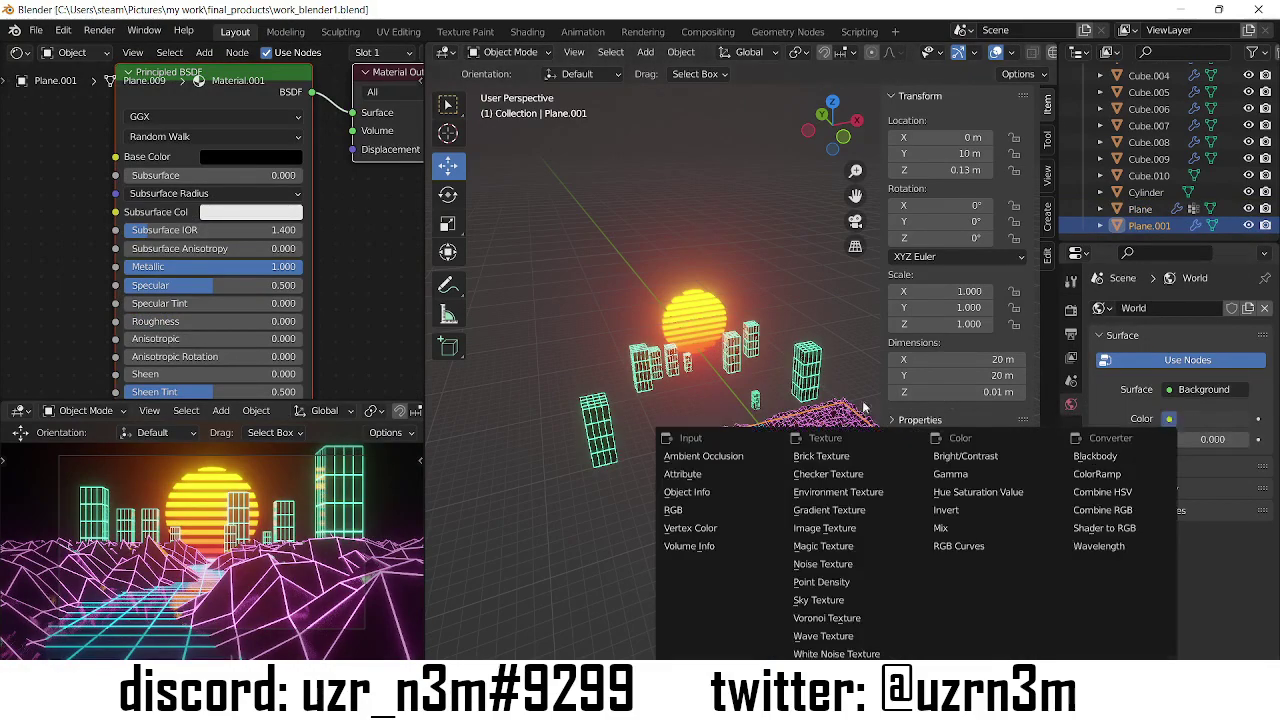
{"action": "left_click", "coordinate": [85, 95]}
{"action": "left_click_drag", "start_coordinate": [320, 171], "coordinate": [273, 255]}
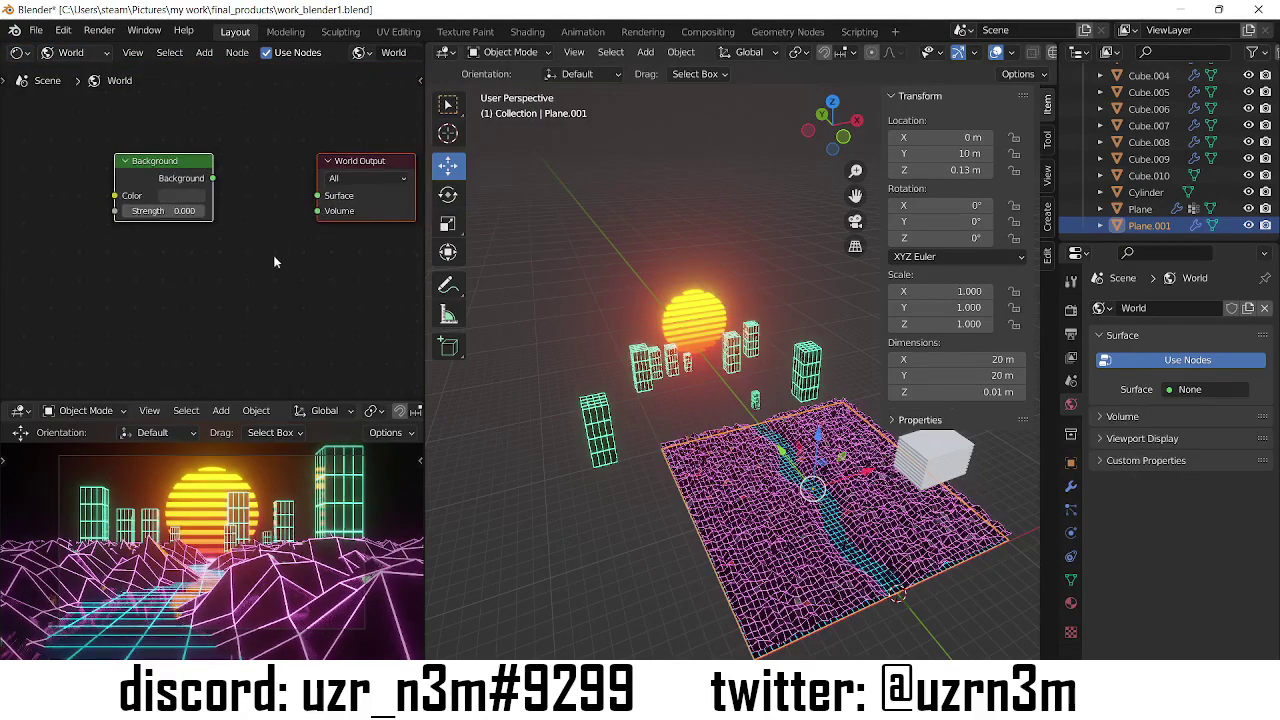
{"action": "key", "text": "Home"}
{"action": "key", "text": "F3"}
{"action": "type", "text": "emission"}
{"action": "key", "text": "Return"}
{"action": "left_click", "coordinate": [165, 215]}
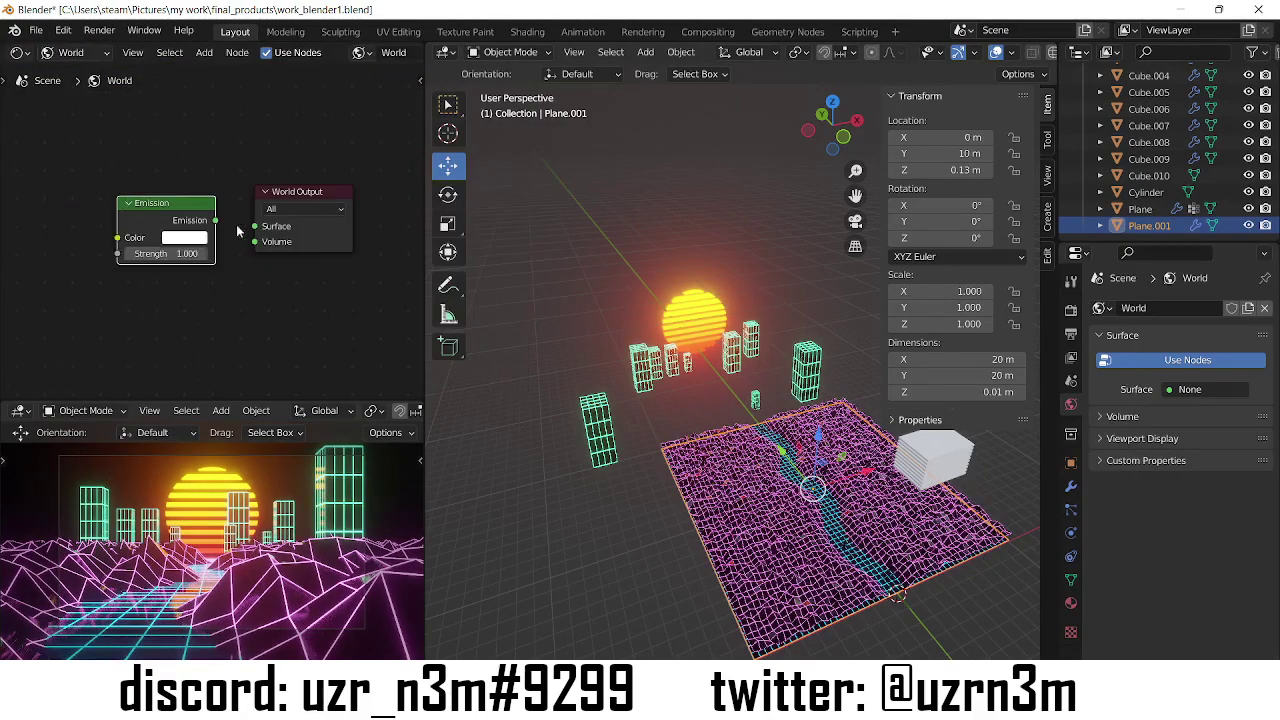
{"action": "left_click_drag", "start_coordinate": [213, 222], "coordinate": [255, 226]}
- Set the world Emission to a very dark purple at strength 3 and save the file
{"action": "left_click", "coordinate": [185, 237]}
{"action": "left_click_drag", "start_coordinate": [259, 89], "coordinate": [265, 115]}
{"action": "left_click_drag", "start_coordinate": [281, 45], "coordinate": [281, 120]}
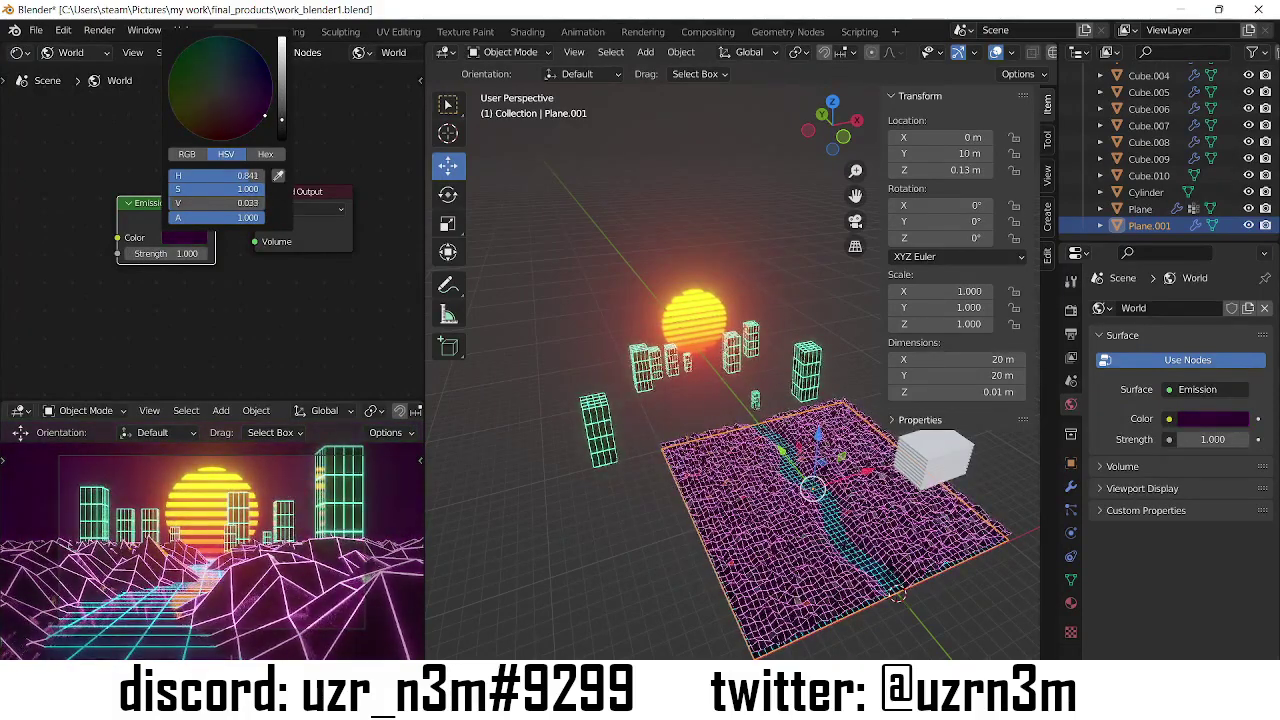
{"action": "left_click", "coordinate": [191, 251]}
{"action": "left_click", "coordinate": [185, 237]}
{"action": "mouse_move", "coordinate": [281, 120]}
{"action": "left_mouse_down"}
{"action": "mouse_move", "coordinate": [281, 50]}
{"action": "mouse_move", "coordinate": [281, 122]}
{"action": "left_mouse_up"}
{"action": "key", "text": "ctrl+s"}
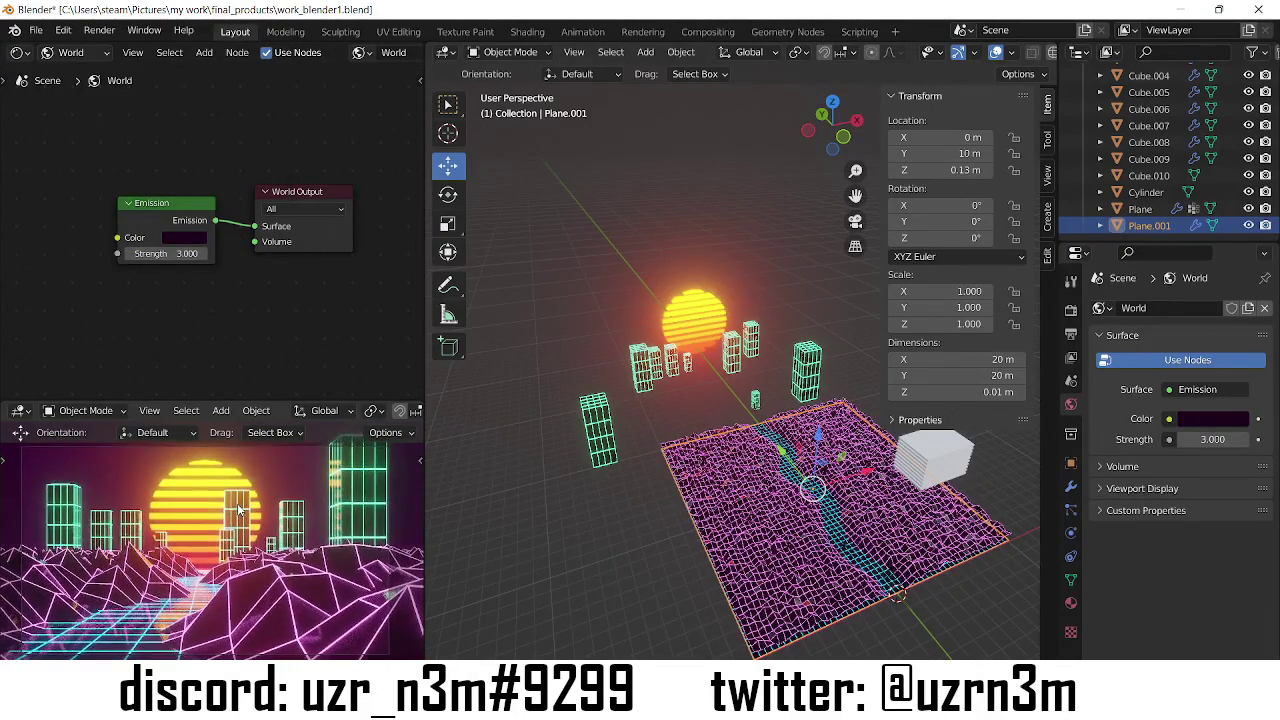
{"action": "left_click", "coordinate": [185, 237]}
{"action": "left_click_drag", "start_coordinate": [281, 122], "coordinate": [262, 120]}
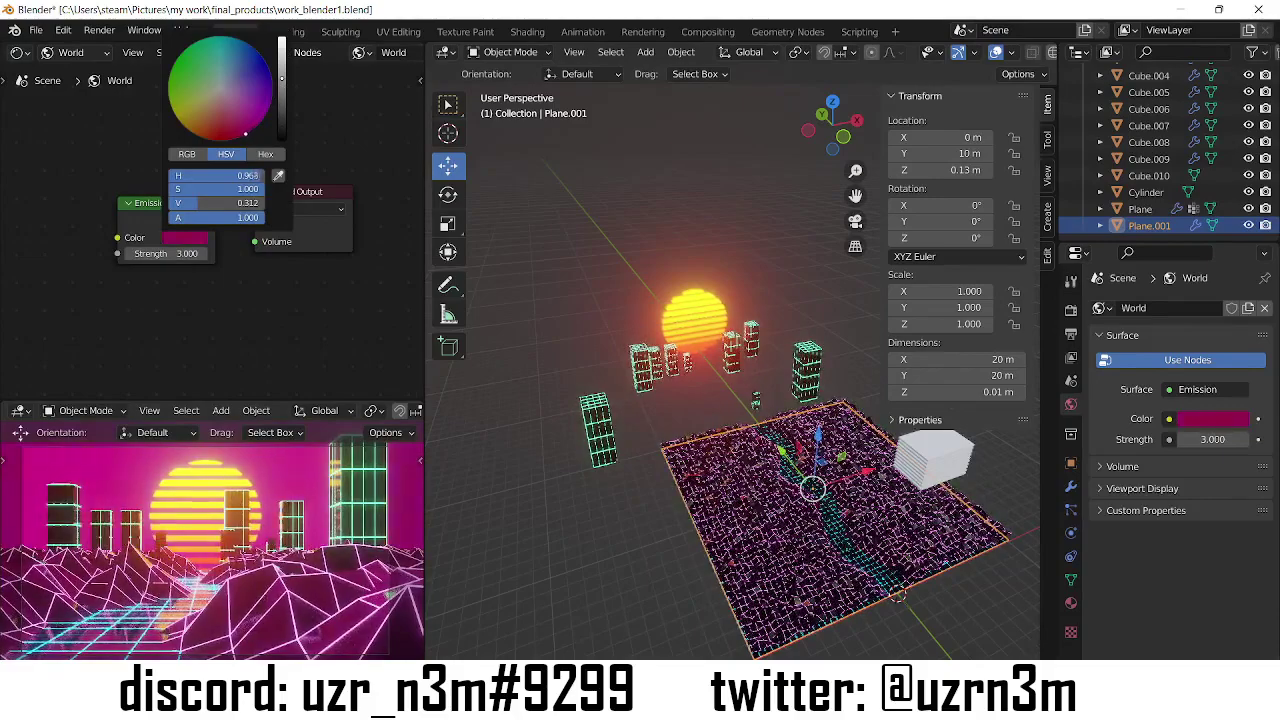
{"action": "left_click_drag", "start_coordinate": [281, 75], "coordinate": [281, 123]}
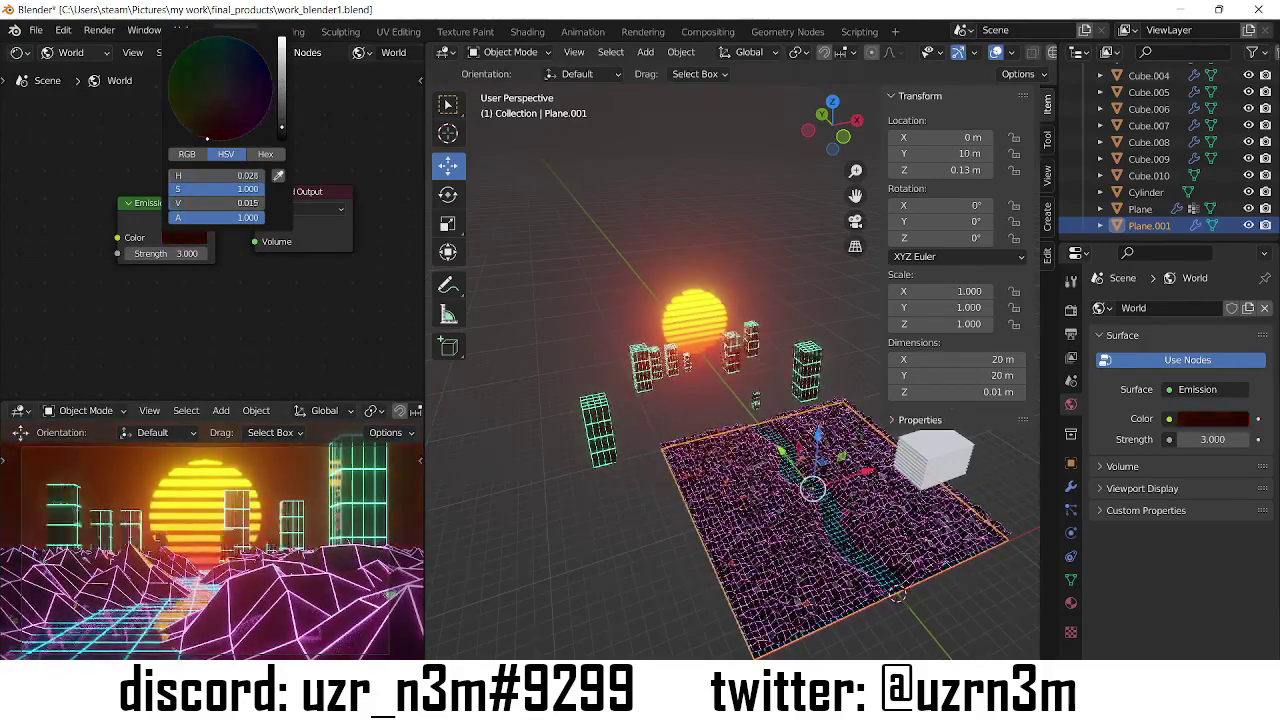